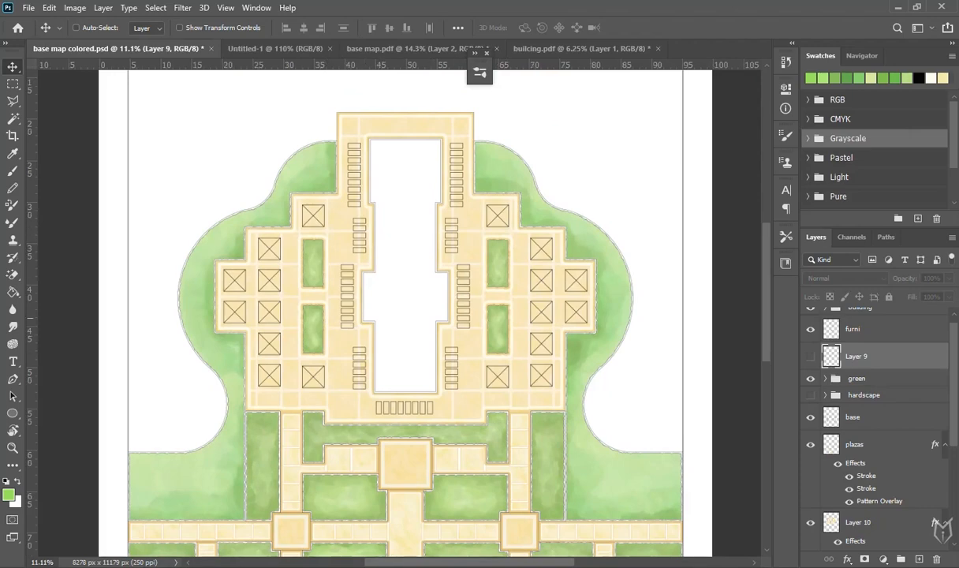
Create a new layer above the building group and name it pool.
scroll(432, 333, up, 6)
drag(433, 328, 420, 452)
scroll(356, 315, down, 1)
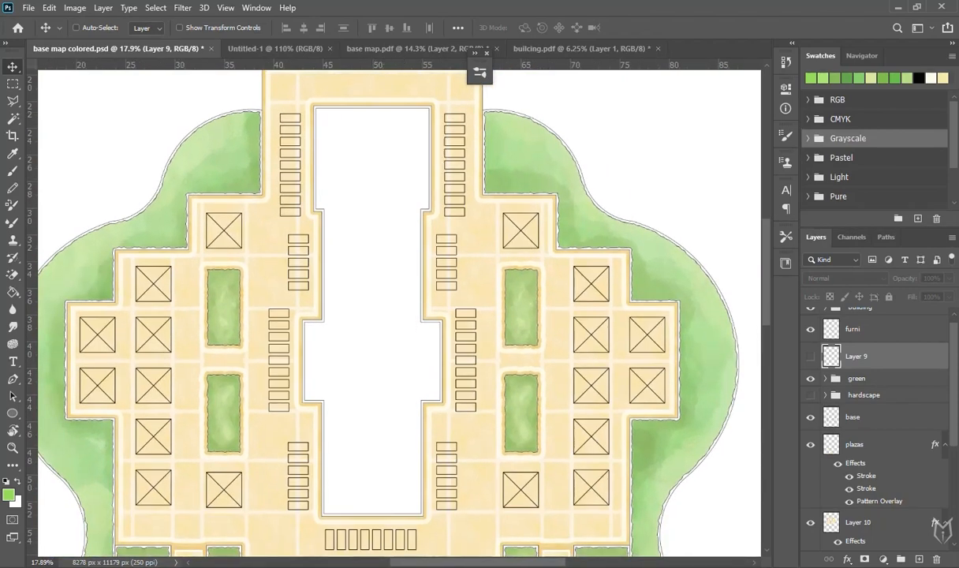
scroll(875, 418, up, 1)
click(860, 316)
key(ctrl+shift+alt+n)
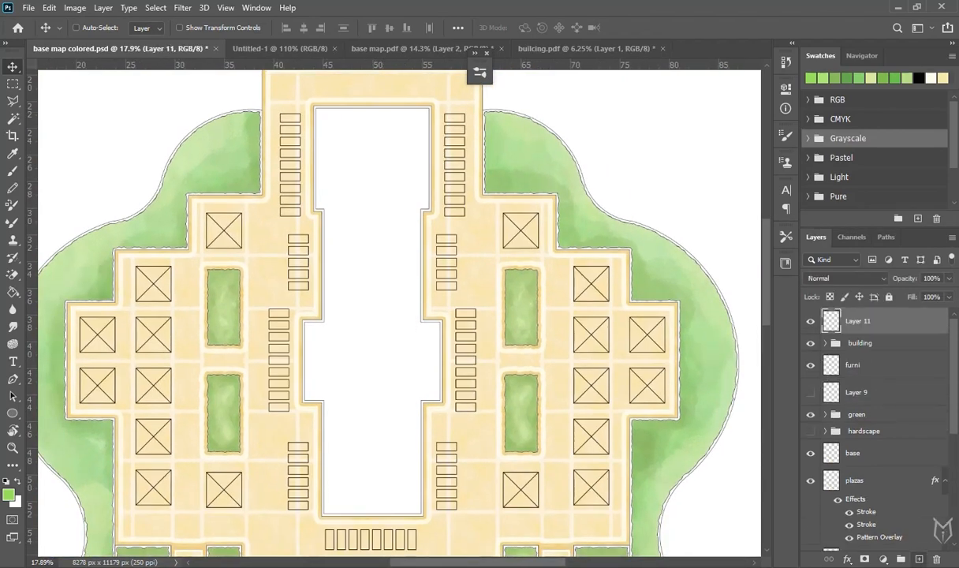
double_click(858, 321)
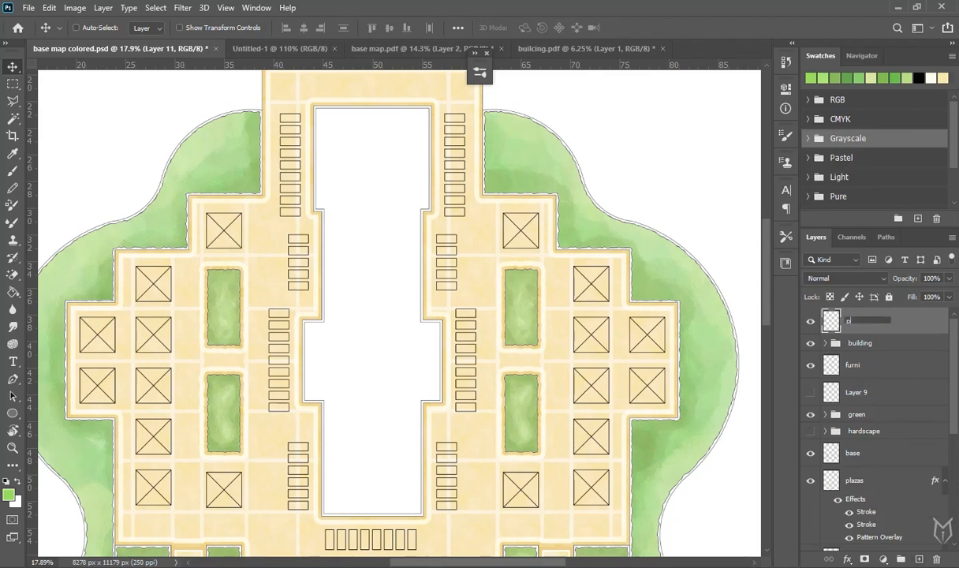
key(Return)
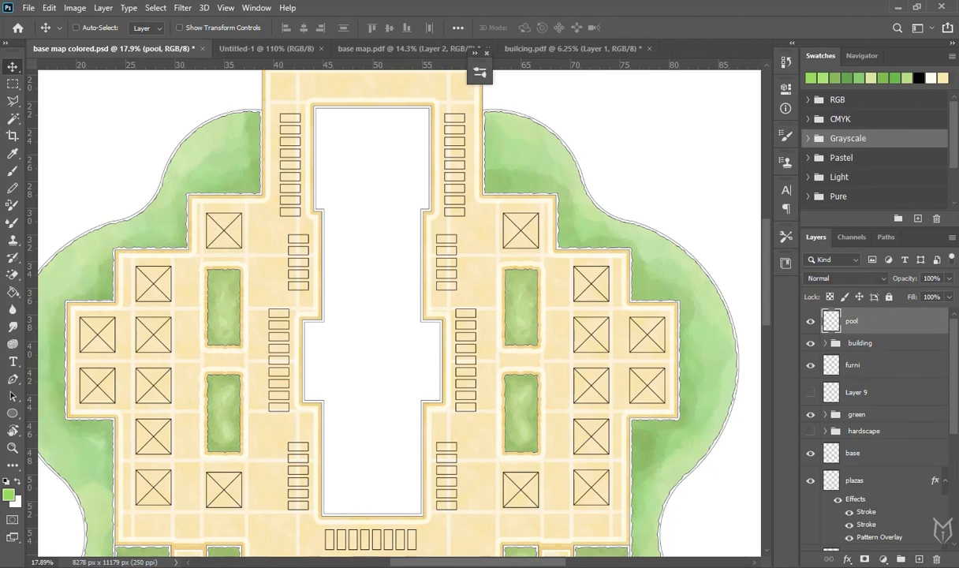
Delete the hidden Layer 9 and make the pool layer active again.
click(857, 392)
key(Delete)
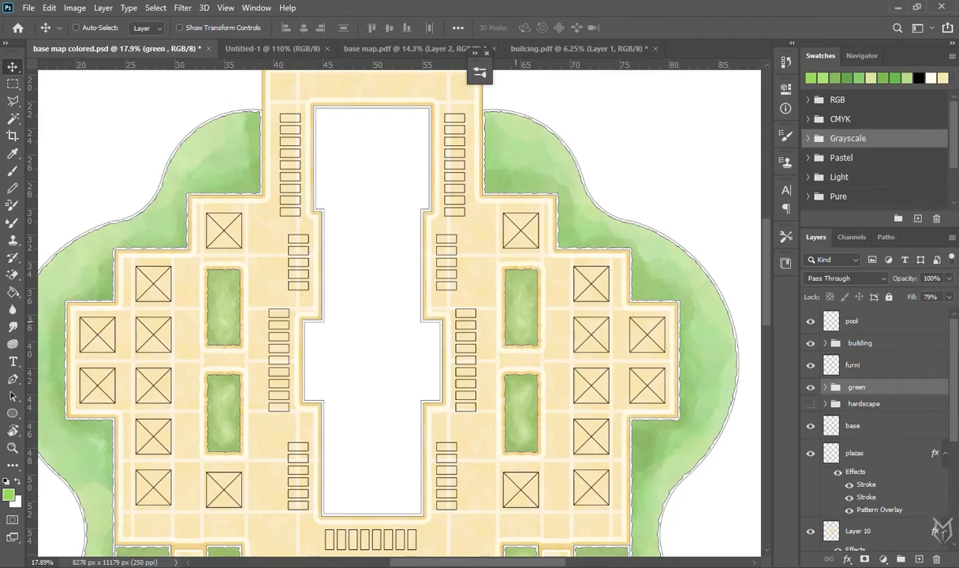
click(867, 321)
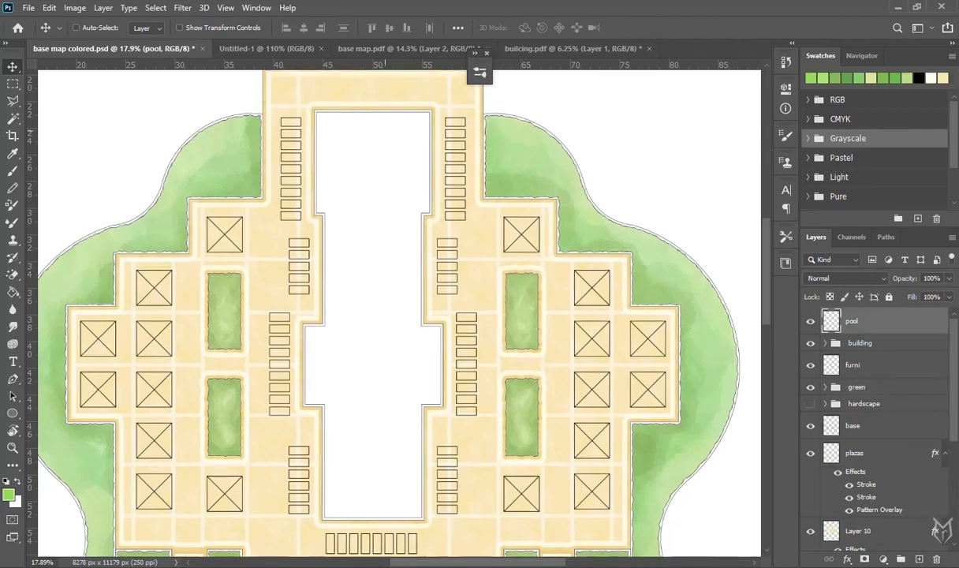
scroll(398, 311, up, 1)
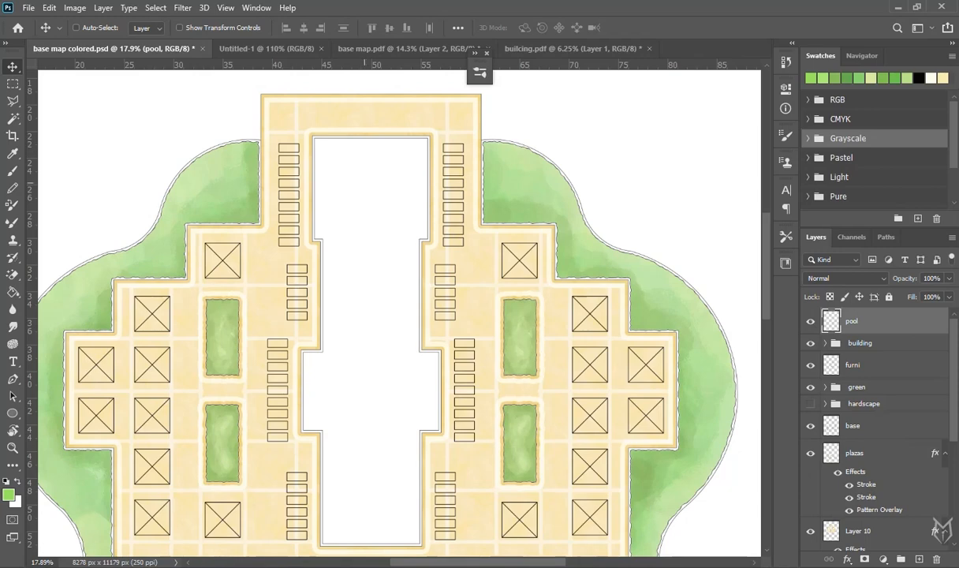
scroll(364, 183, down, 2)
drag(391, 369, 452, 206)
drag(487, 371, 494, 194)
drag(644, 432, 615, 299)
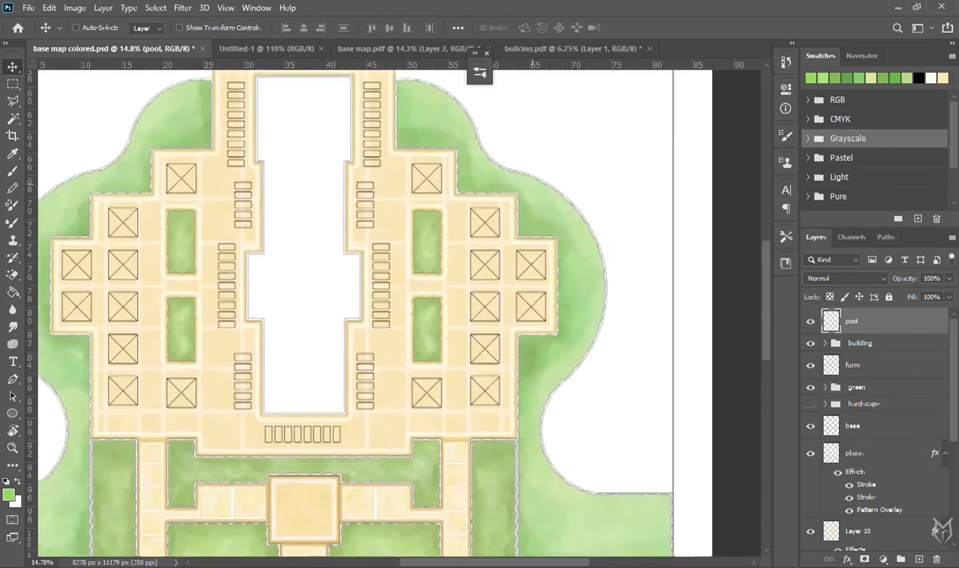
scroll(335, 315, up, 3)
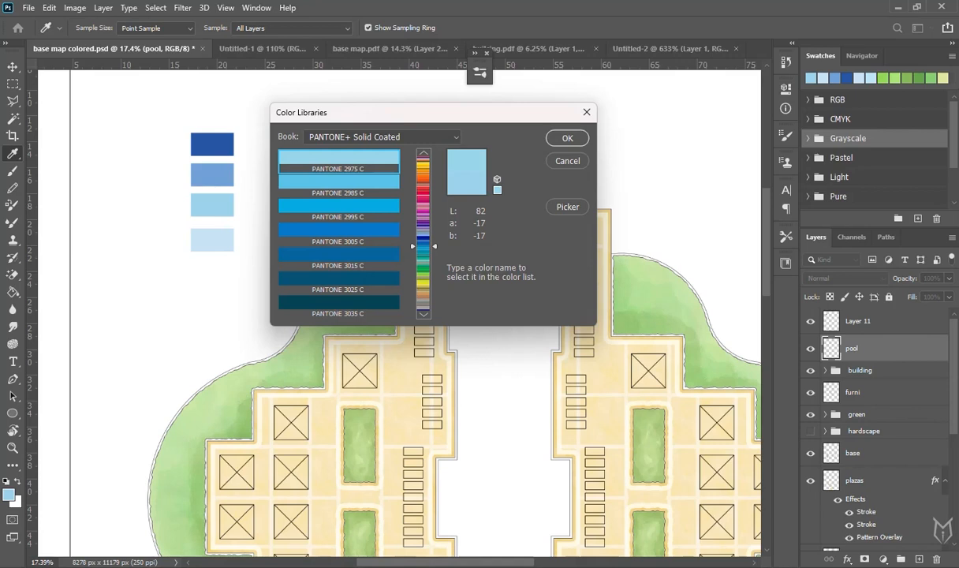
Browse the blue shades in the PANTONE+ Solid Coated color library and close it without choosing one.
click(423, 153)
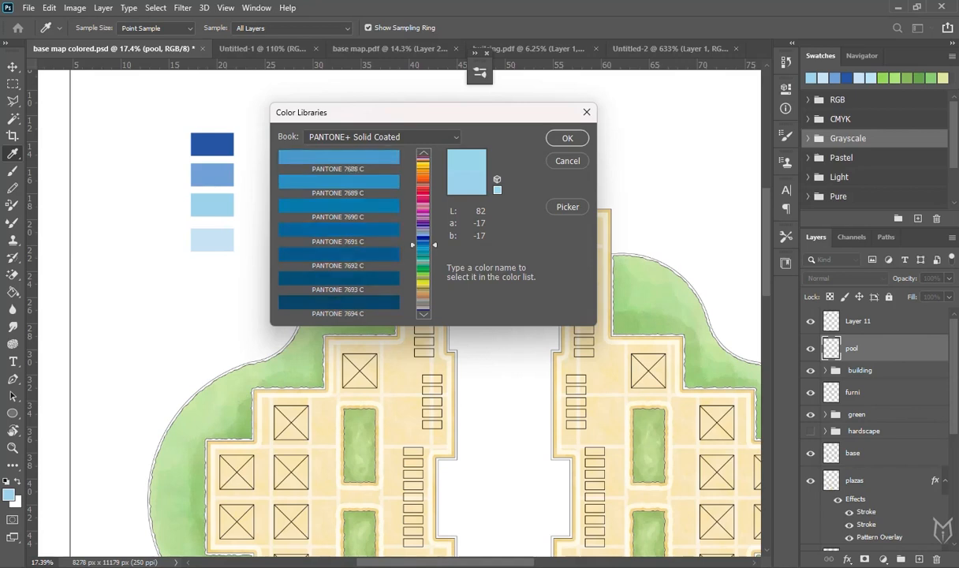
click(423, 314)
click(423, 314)
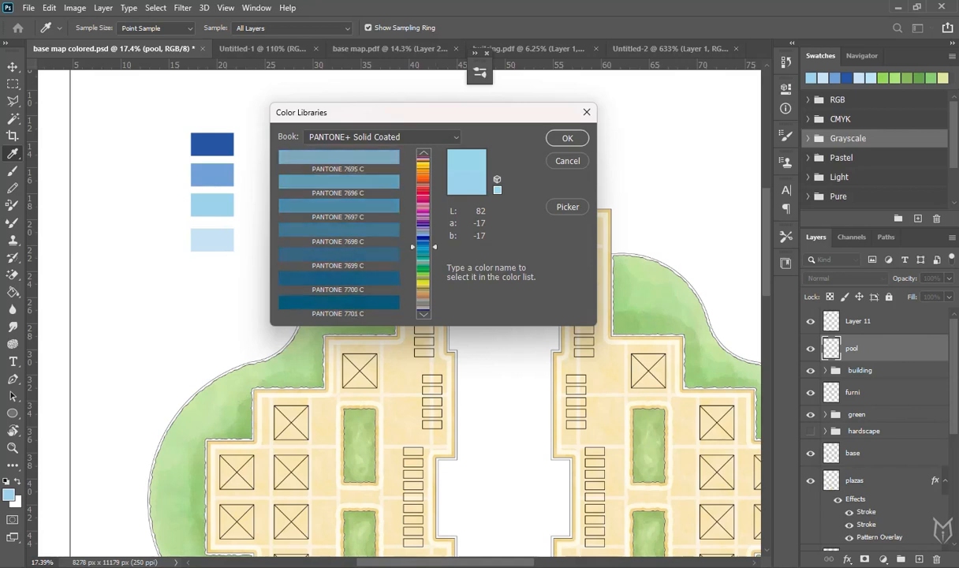
click(423, 153)
click(423, 153)
click(423, 153)
click(424, 153)
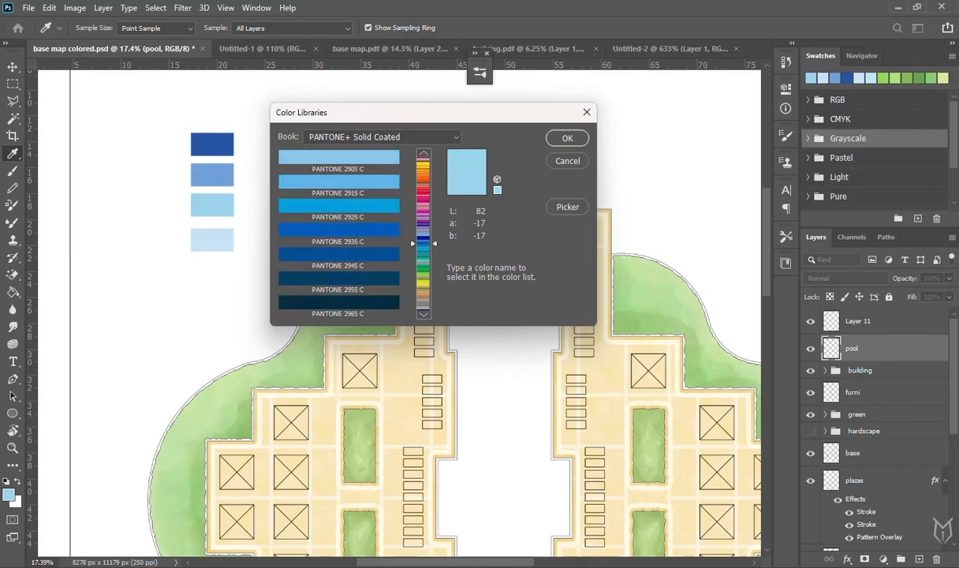
click(424, 153)
click(424, 153)
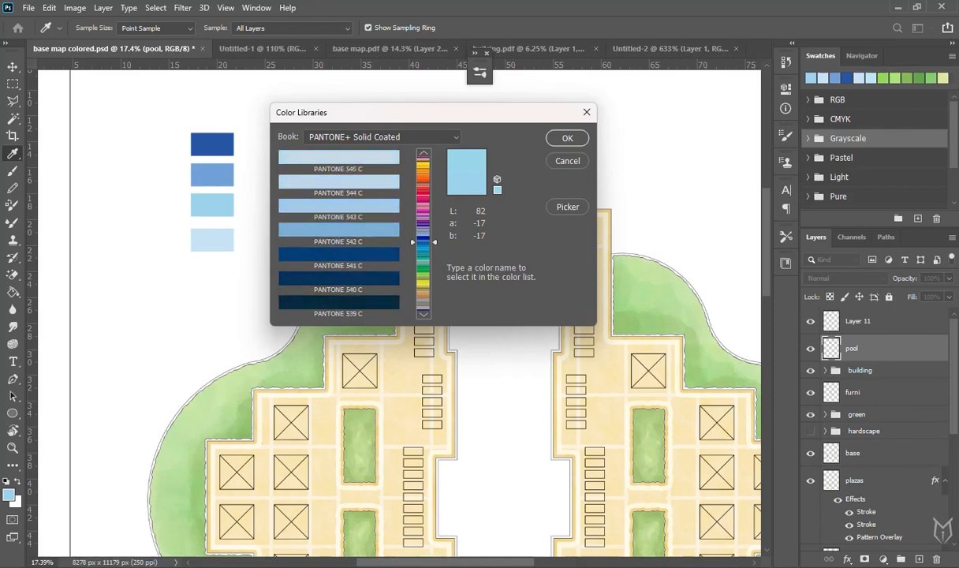
click(423, 153)
scroll(339, 233, down, 6)
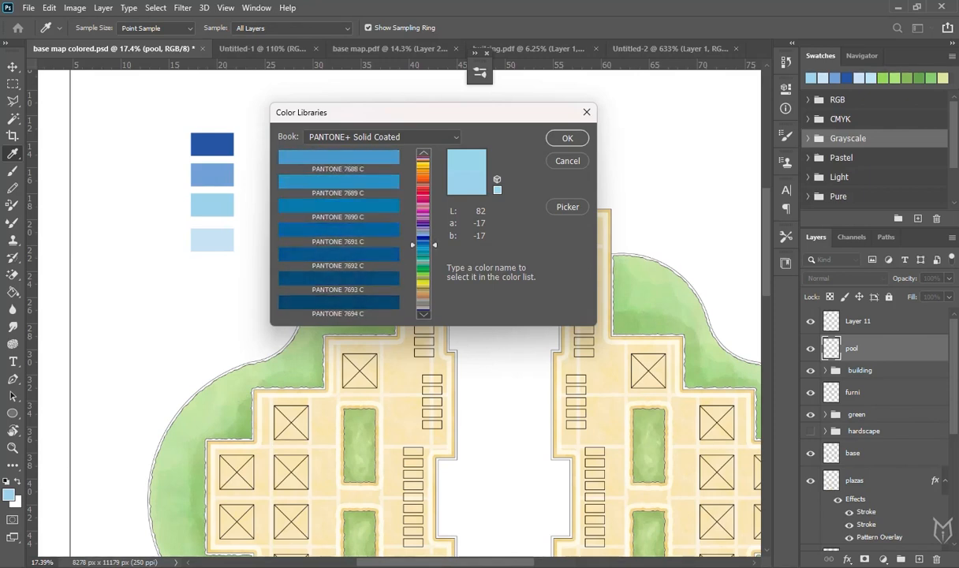
click(587, 112)
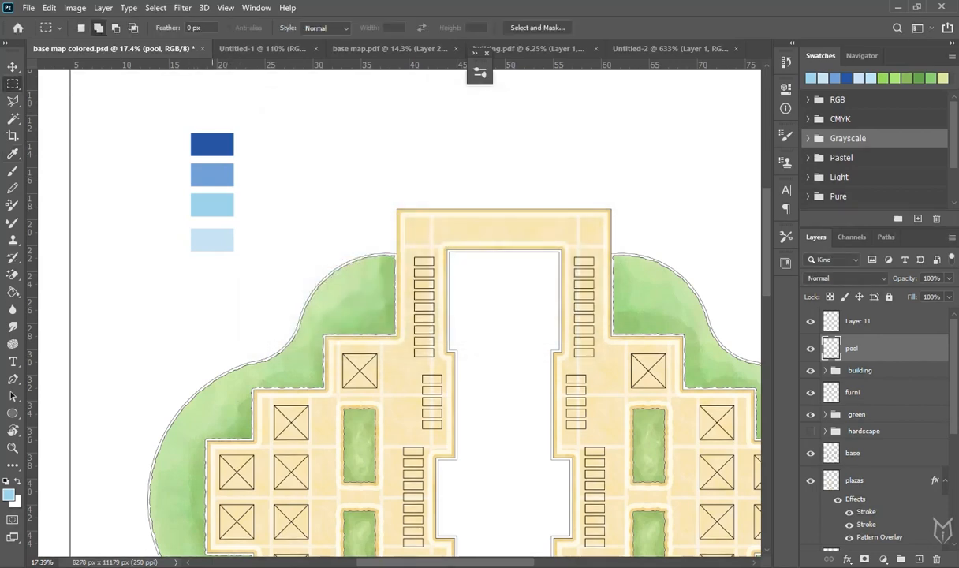
Look over the blue color samples, the pool outline and the tip settings of the 100 px brush.
scroll(211, 178, up, 3)
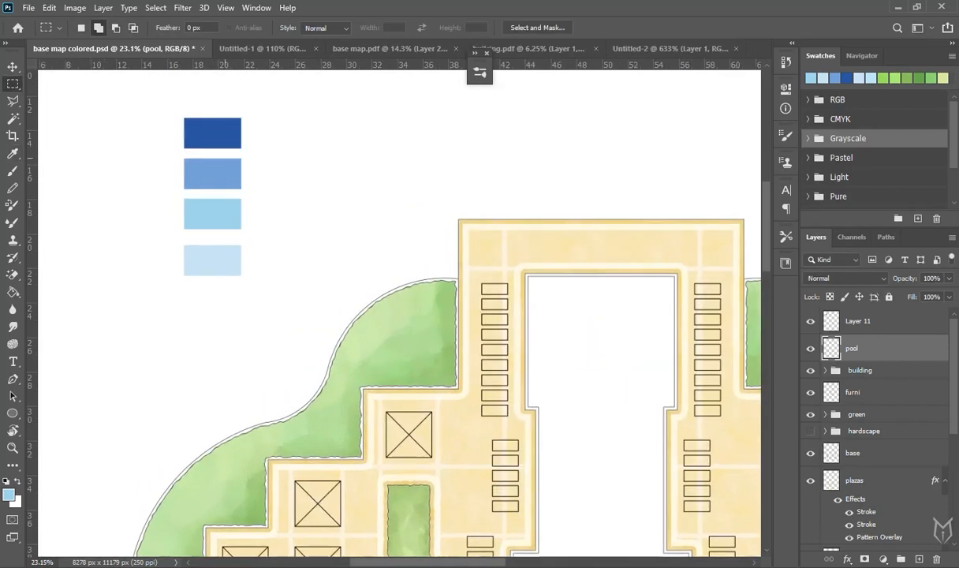
drag(260, 257, 223, 269)
scroll(222, 268, down, 2)
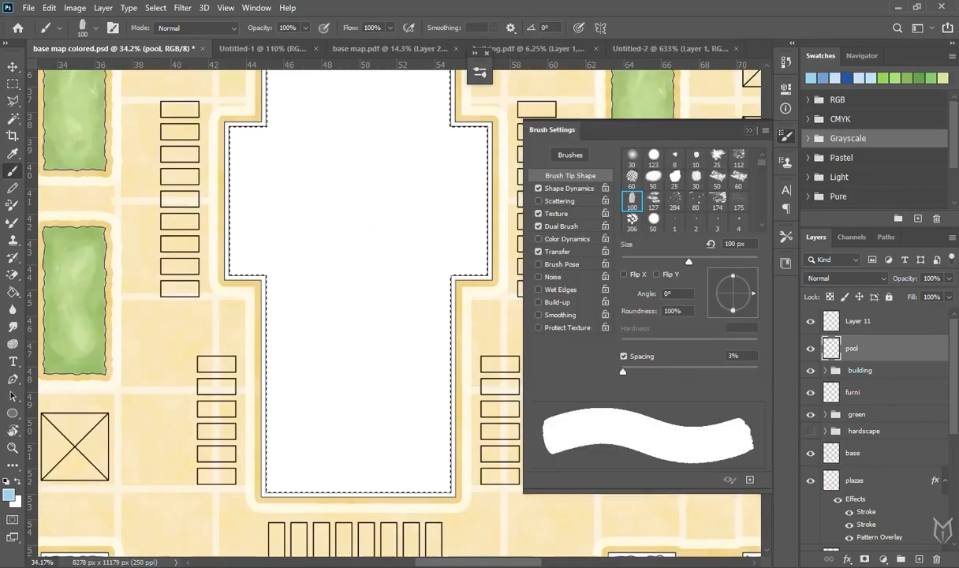
scroll(375, 231, down, 7)
mouse_move(375, 231)
mouse_down()
mouse_move(413, 263)
mouse_move(401, 381)
mouse_up()
scroll(417, 204, up, 5)
drag(417, 204, 392, 337)
click(486, 53)
Sample the lightest blue from the color samples and fill the selected pool area with it on the pool layer.
scroll(379, 220, up, 3)
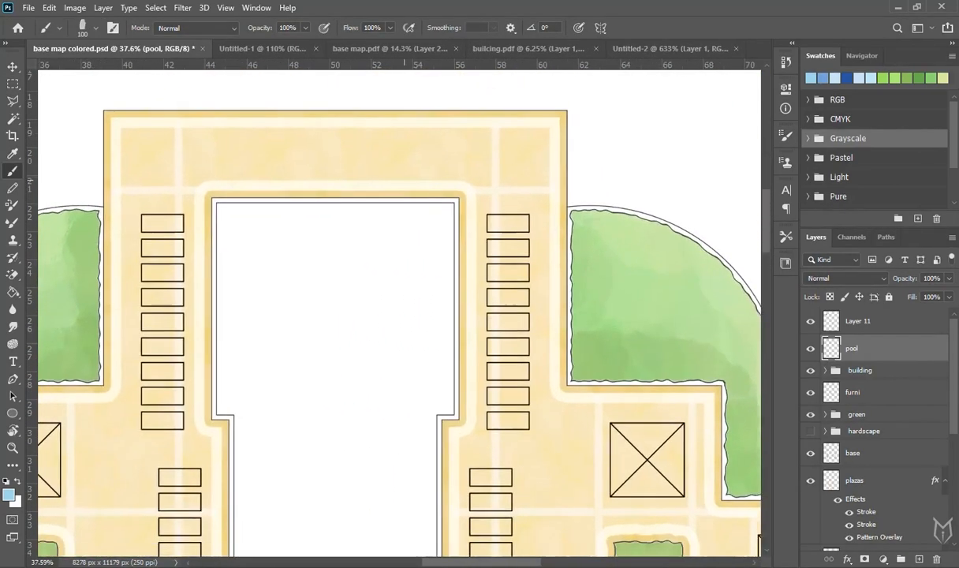
drag(379, 221, 385, 203)
scroll(294, 235, down, 5)
scroll(204, 197, down, 1)
scroll(186, 211, up, 2)
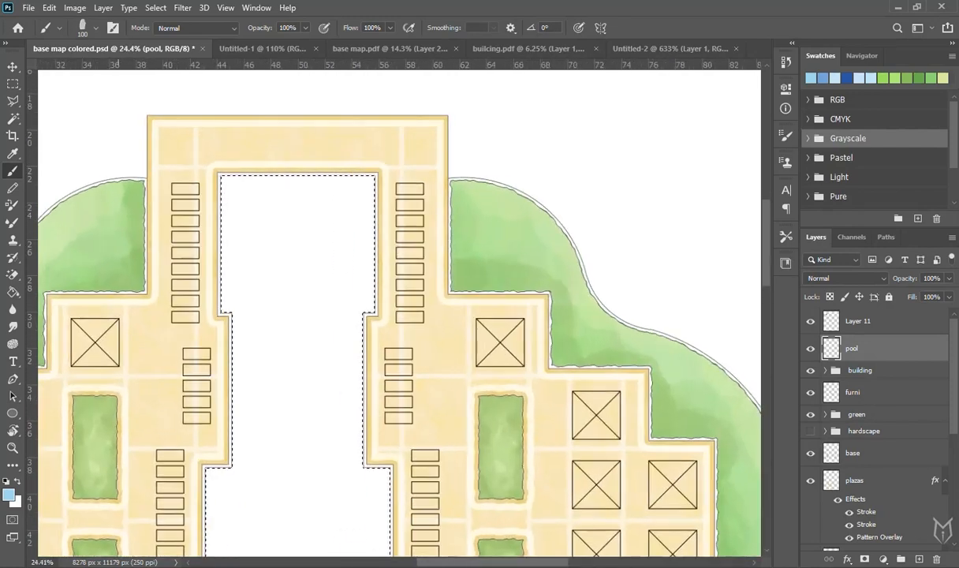
scroll(133, 210, down, 4)
drag(133, 210, 304, 200)
alt+click(136, 160)
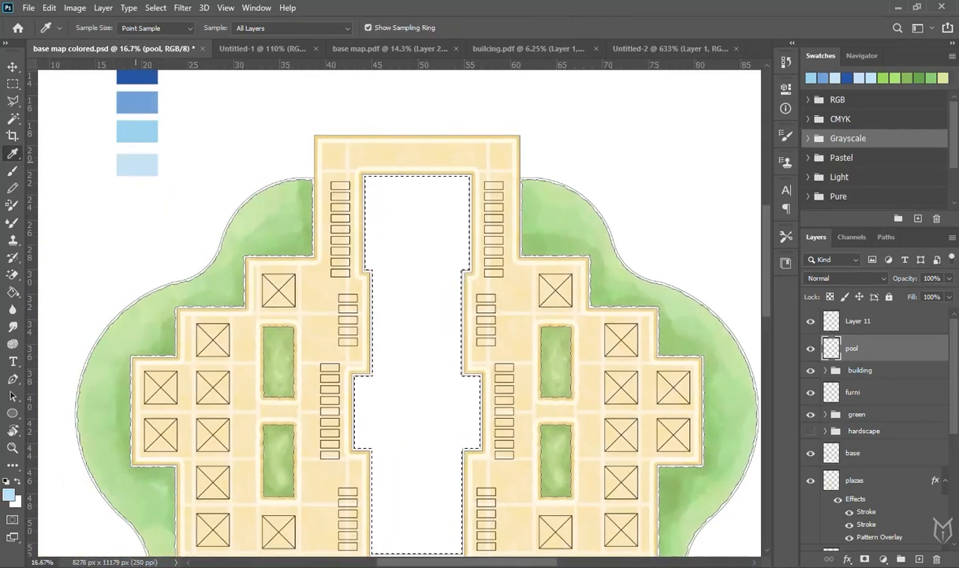
key(alt+BackSpace)
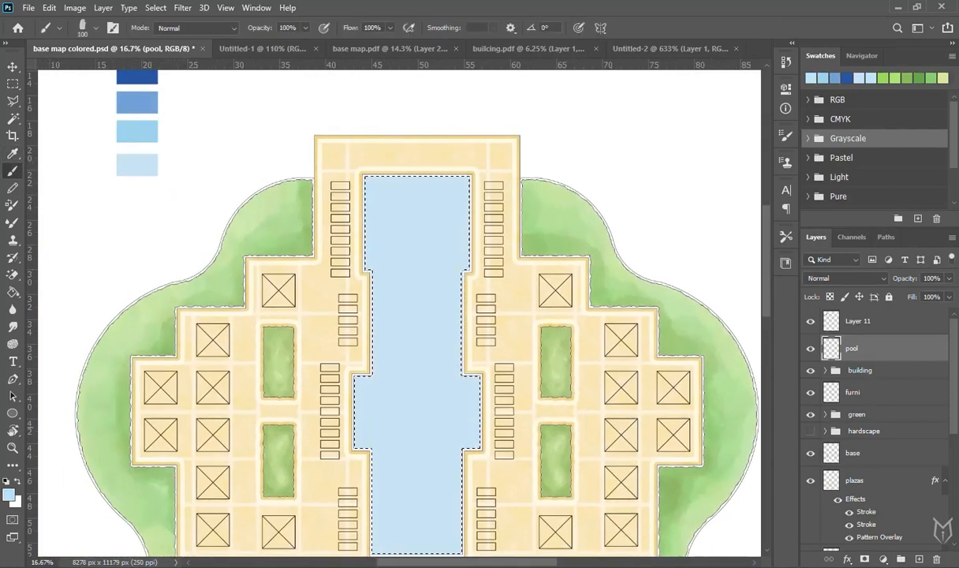
Choose a paler blue as the foreground color and refill the selected pool with it.
click(9, 494)
drag(309, 150, 300, 144)
click(580, 138)
key(alt+BackSpace)
Set the foreground color to PANTONE 658 C from the PANTONE+ Solid Coated library.
scroll(461, 168, up, 3)
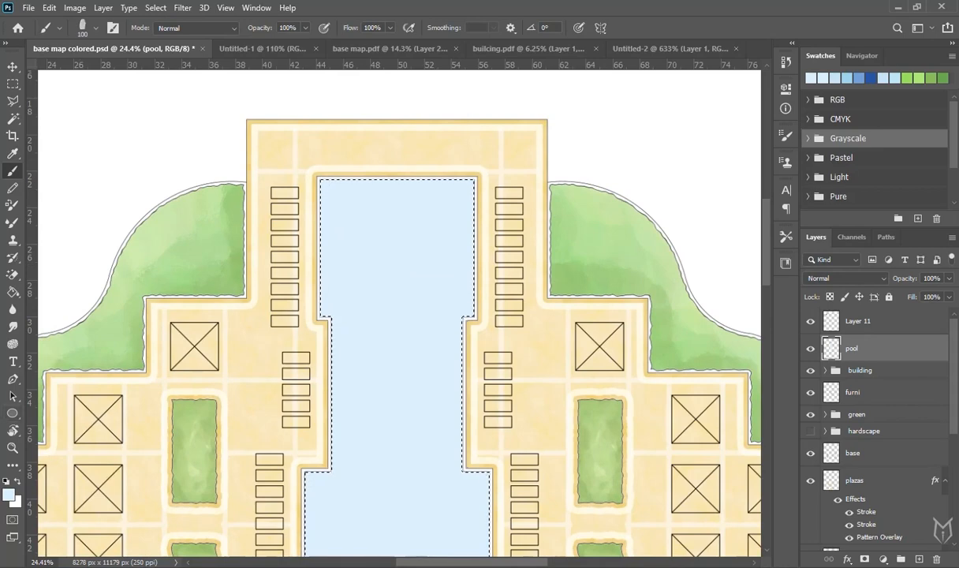
click(9, 494)
click(580, 216)
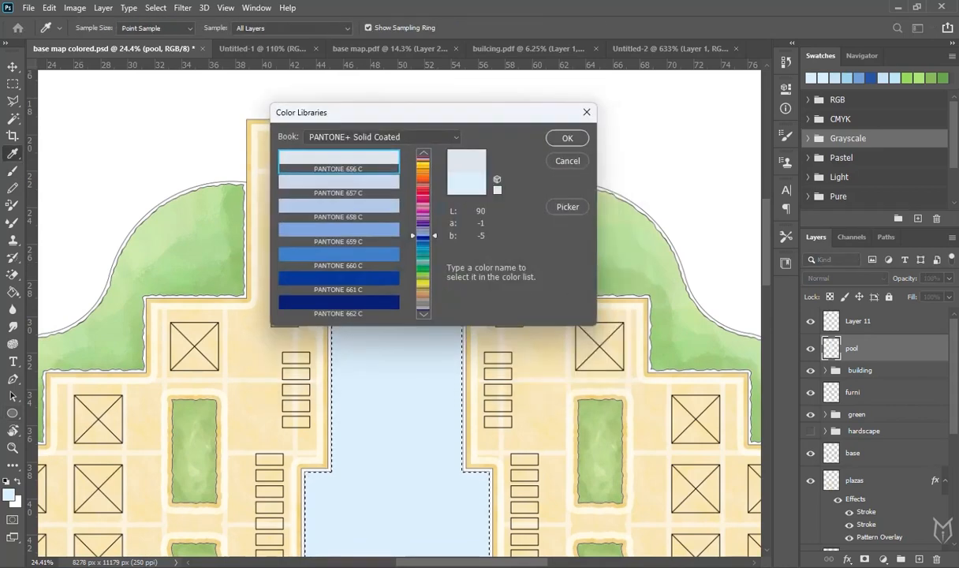
drag(505, 111, 702, 111)
click(538, 206)
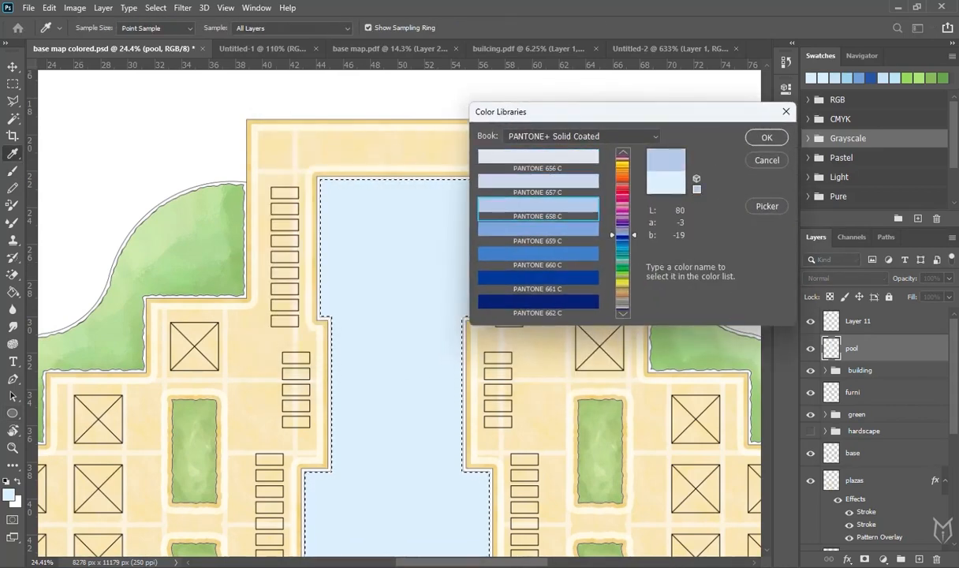
click(767, 137)
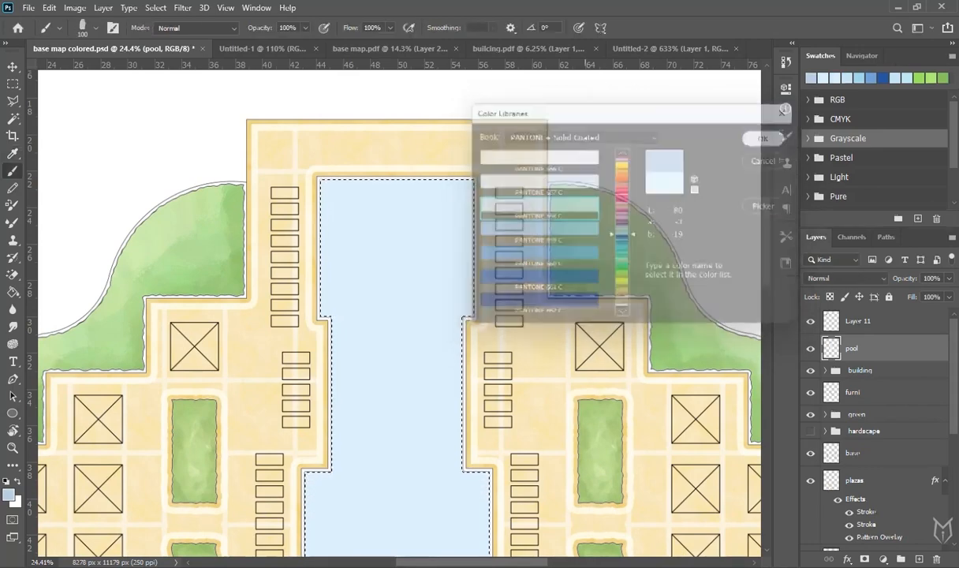
Sample a light blue from the color samples, enlarge the brush to 200 px and shade the pool's upper edge.
scroll(443, 213, down, 6)
scroll(192, 223, up, 1)
alt+click(192, 219)
scroll(497, 297, up, 6)
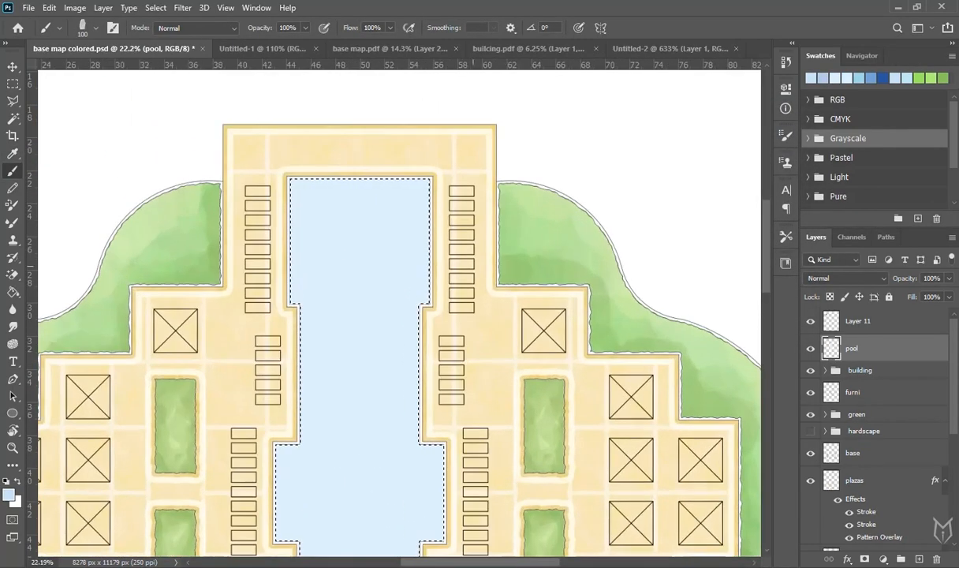
drag(284, 175, 347, 181)
key(bracketright)
key(bracketright)
key(bracketright)
key(bracketright)
scroll(303, 195, down, 2)
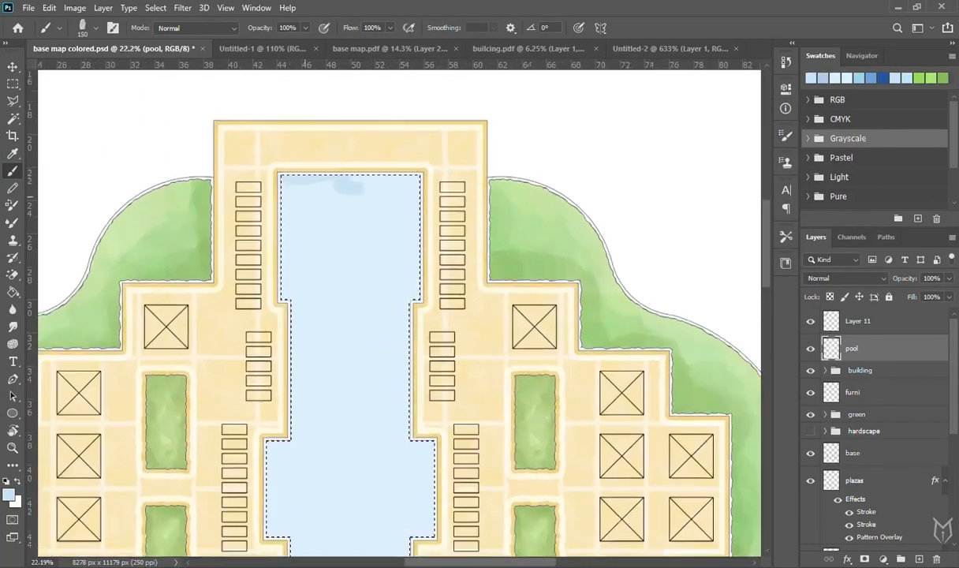
drag(285, 180, 351, 178)
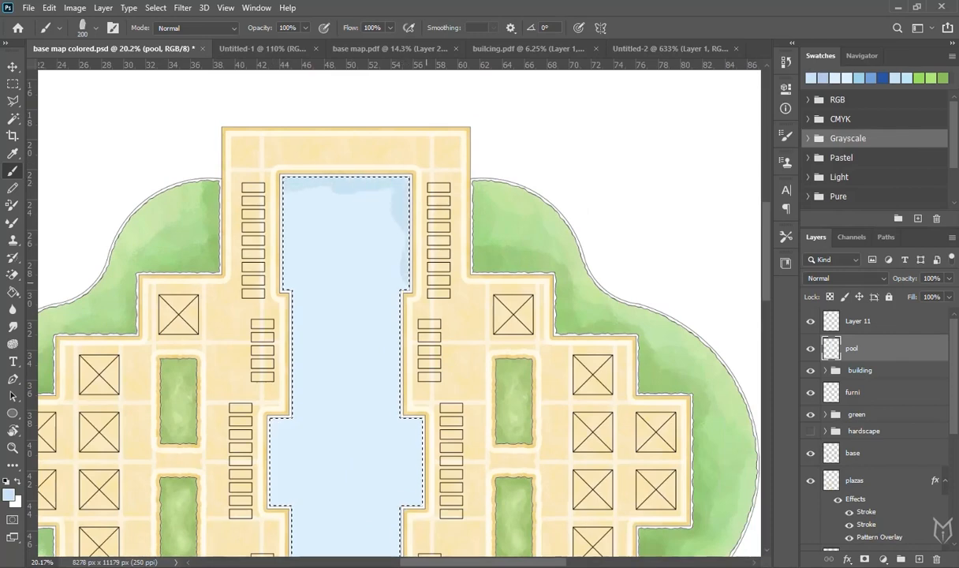
Paint light blue shading along the pool's right edge with the 200 px brush.
drag(426, 282, 419, 181)
mouse_move(394, 146)
mouse_down()
mouse_move(395, 314)
mouse_move(398, 206)
mouse_up()
drag(401, 208, 413, 242)
drag(393, 369, 356, 409)
mouse_move(370, 236)
mouse_down()
mouse_move(347, 302)
mouse_move(356, 377)
mouse_up()
Lower the brush opacity to 74%, and further for the final stroke, while extending the shading over the pool's middle and lower right.
drag(260, 27, 239, 27)
drag(366, 347, 347, 545)
drag(347, 545, 374, 438)
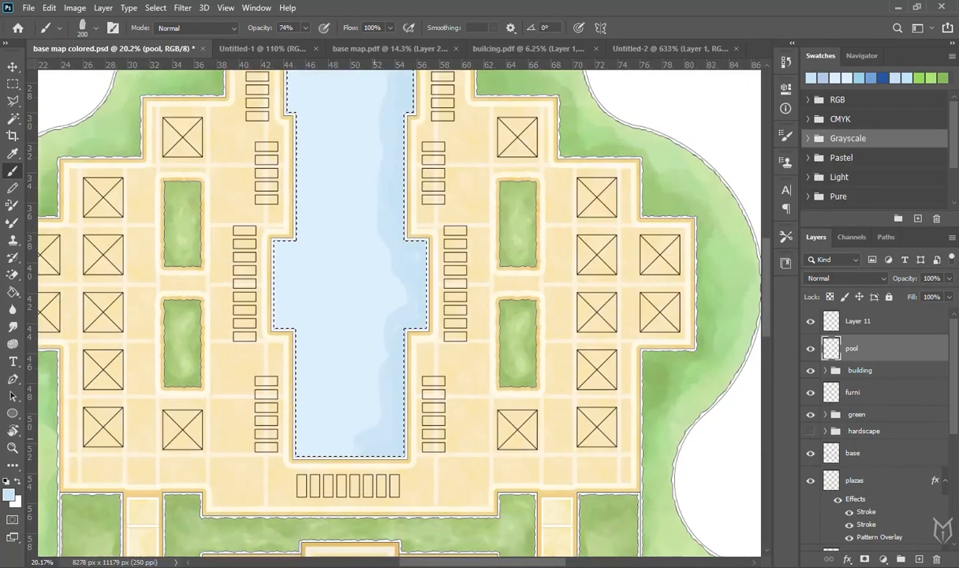
scroll(374, 439, down, 1)
drag(339, 245, 381, 403)
drag(378, 331, 340, 235)
drag(264, 28, 245, 27)
drag(339, 181, 356, 328)
Raise the brush opacity, shrink the brush and paint thin wavy ripple lines down the length of the pool.
drag(249, 28, 299, 28)
key(bracketleft)
key(bracketleft)
key(bracketleft)
key(bracketleft)
key(bracketleft)
key(bracketleft)
key(bracketleft)
key(bracketleft)
key(bracketleft)
key(bracketleft)
drag(347, 193, 355, 394)
scroll(347, 316, down, 3)
scroll(347, 237, up, 4)
drag(295, 146, 284, 347)
drag(347, 260, 347, 325)
drag(363, 245, 352, 240)
Pick a stronger sky blue from the recent swatches and layer 250 px strokes at 23% opacity along the pool's right side.
click(859, 78)
key(bracketright)
key(bracketright)
key(bracketright)
key(bracketright)
key(bracketright)
key(bracketright)
key(bracketright)
key(bracketright)
key(bracketright)
key(bracketright)
key(bracketright)
key(bracketright)
drag(264, 28, 206, 27)
mouse_move(363, 395)
mouse_down()
mouse_move(355, 273)
mouse_move(354, 336)
mouse_up()
drag(383, 260, 375, 473)
drag(363, 410, 365, 331)
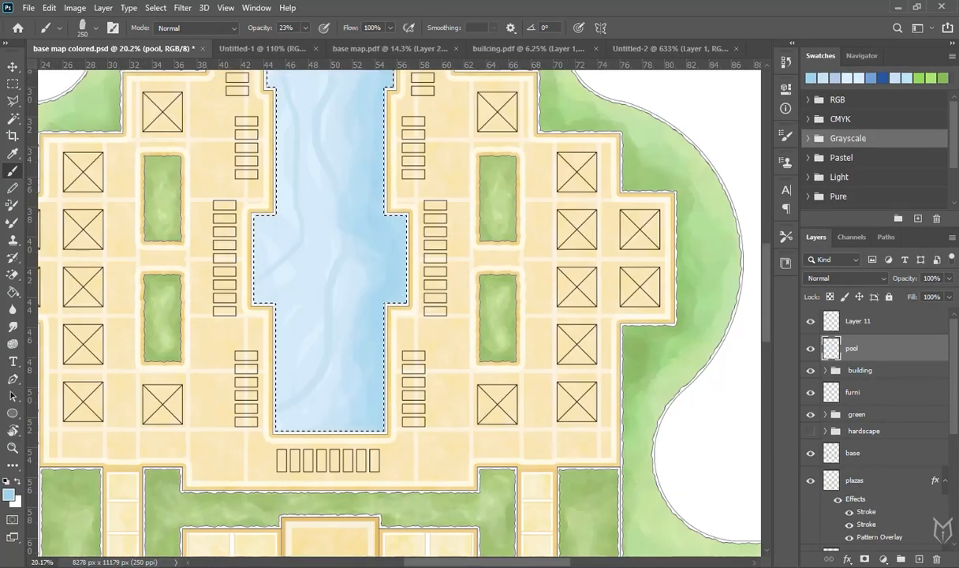
Layer more broad blue strokes at 23% opacity over the pool, resampling the color from the painted water.
drag(375, 260, 373, 402)
drag(260, 118, 544, 404)
alt+click(276, 171)
drag(513, 315, 202, 196)
Lower the brush opacity, shrink the brush and paint finer strokes through the middle and lower part of the pool.
drag(264, 28, 256, 28)
key(bracketleft)
key(bracketleft)
key(bracketleft)
key(bracketleft)
key(bracketleft)
key(bracketleft)
key(bracketleft)
key(bracketleft)
key(bracketleft)
key(bracketleft)
key(bracketleft)
key(bracketleft)
key(bracketleft)
mouse_move(333, 375)
mouse_down()
mouse_move(311, 314)
mouse_move(344, 274)
mouse_up()
scroll(300, 334, down, 2)
drag(300, 334, 378, 337)
Sample a blue from the color samples beside the plan, enlarge the brush and paint a long stroke down the pool.
alt+click(108, 86)
key(bracketright)
key(bracketright)
key(bracketright)
key(bracketright)
key(bracketright)
key(bracketright)
key(bracketright)
key(bracketright)
key(bracketright)
key(bracketright)
key(bracketright)
key(bracketright)
key(bracketright)
key(bracketright)
key(bracketright)
key(bracketright)
key(bracketright)
scroll(350, 372, down, 1)
drag(382, 165, 367, 426)
Choose a deeper blue as the foreground color and shade the pool with a smaller brush.
scroll(355, 380, up, 3)
click(8, 495)
click(560, 165)
click(779, 138)
key(bracketleft)
key(bracketleft)
key(bracketleft)
drag(383, 260, 396, 366)
mouse_move(411, 371)
mouse_down()
mouse_move(437, 276)
mouse_move(401, 314)
mouse_up()
drag(378, 237, 369, 287)
drag(264, 134, 355, 371)
scroll(317, 136, down, 2)
Raise the brush opacity for strokes along the pool's right side, and reduce it to 16% for the final blending strokes.
mouse_move(264, 28)
mouse_down()
mouse_move(249, 27)
mouse_move(277, 28)
mouse_up()
scroll(312, 249, down, 3)
scroll(349, 208, up, 3)
drag(454, 146, 451, 217)
drag(466, 335, 464, 390)
drag(442, 236, 448, 238)
drag(260, 28, 243, 28)
drag(455, 402, 448, 485)
drag(365, 335, 366, 393)
drag(378, 236, 378, 327)
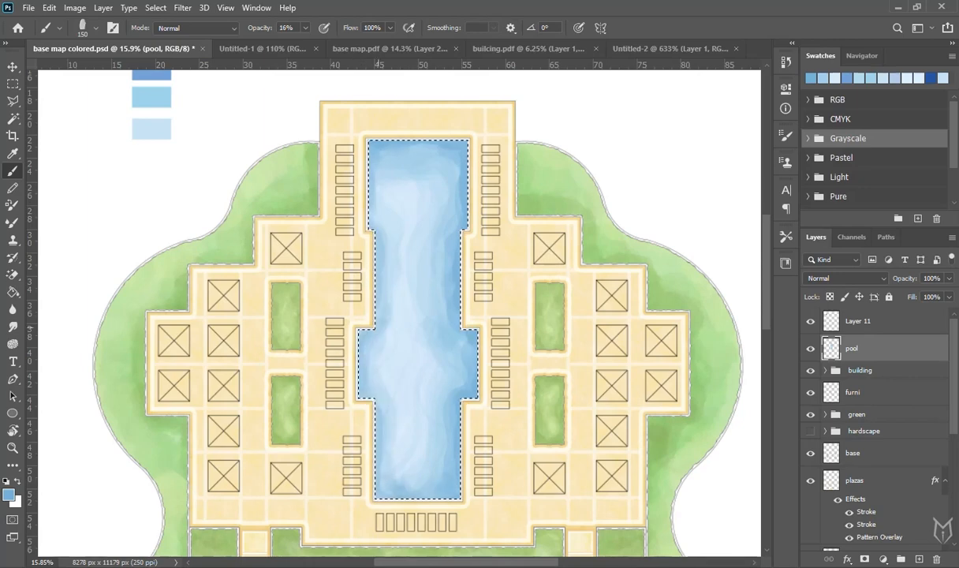
scroll(243, 323, down, 2)
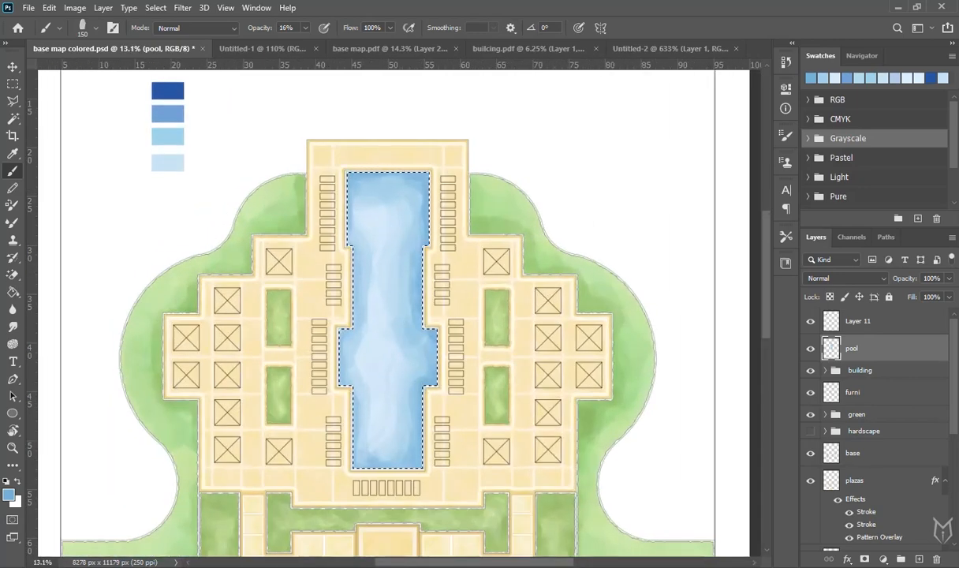
Add a new layer directly above the pool layer.
key(ctrl+shift+alt+n)
scroll(328, 322, up, 2)
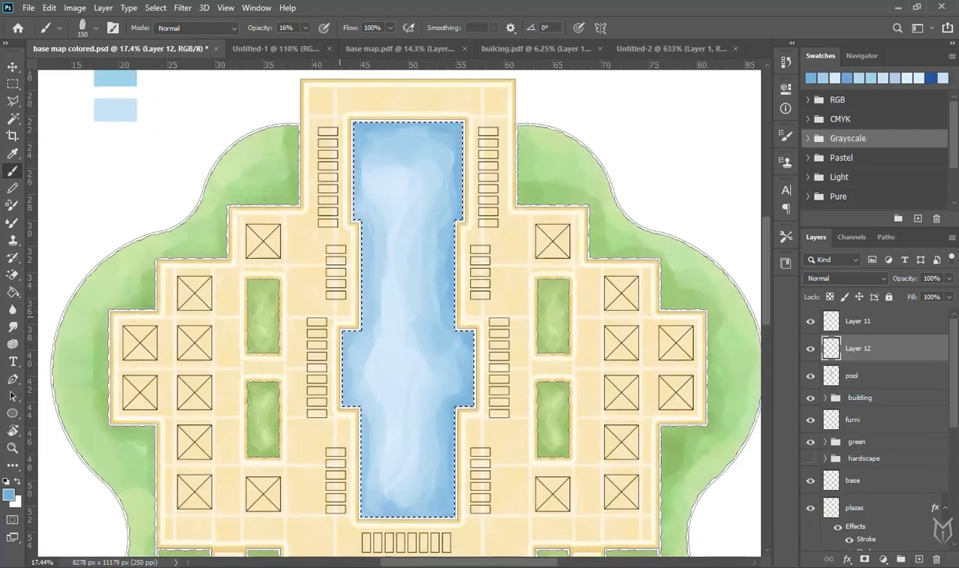
scroll(279, 159, down, 3)
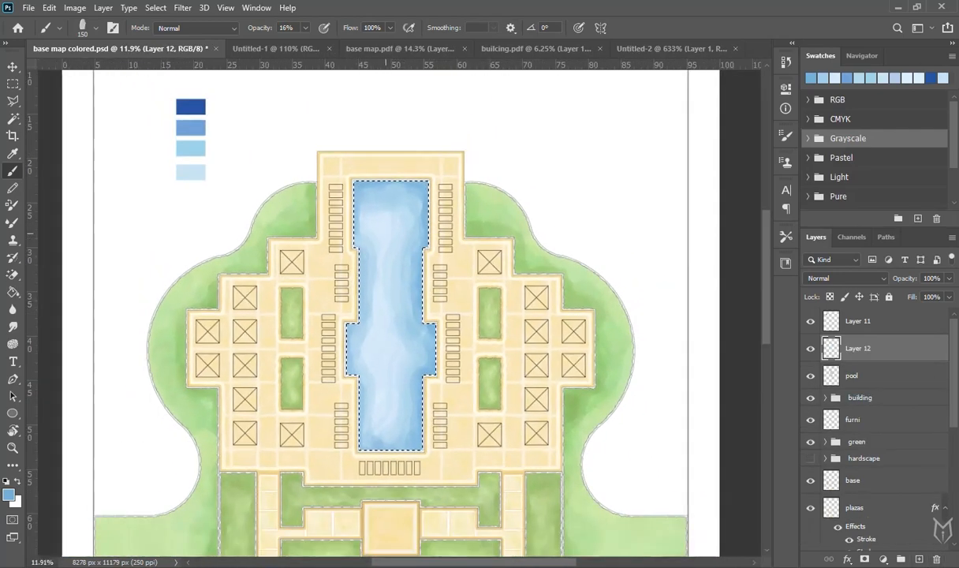
scroll(363, 169, up, 1)
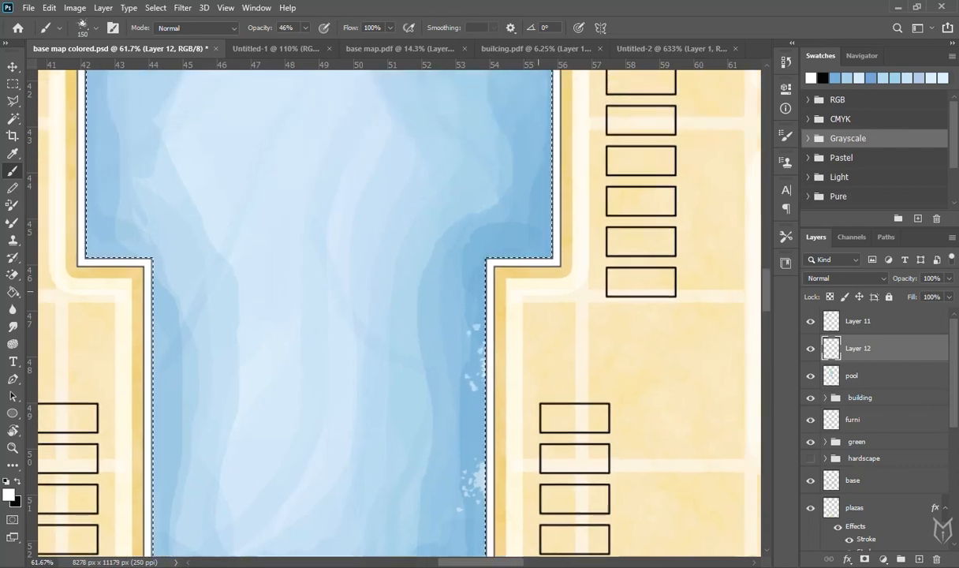
Shrink the white splatter brush to 90 px, then 80 px, and dab foam along the pool's lower right edge.
key([)
key([)
key([)
key([)
click(481, 368)
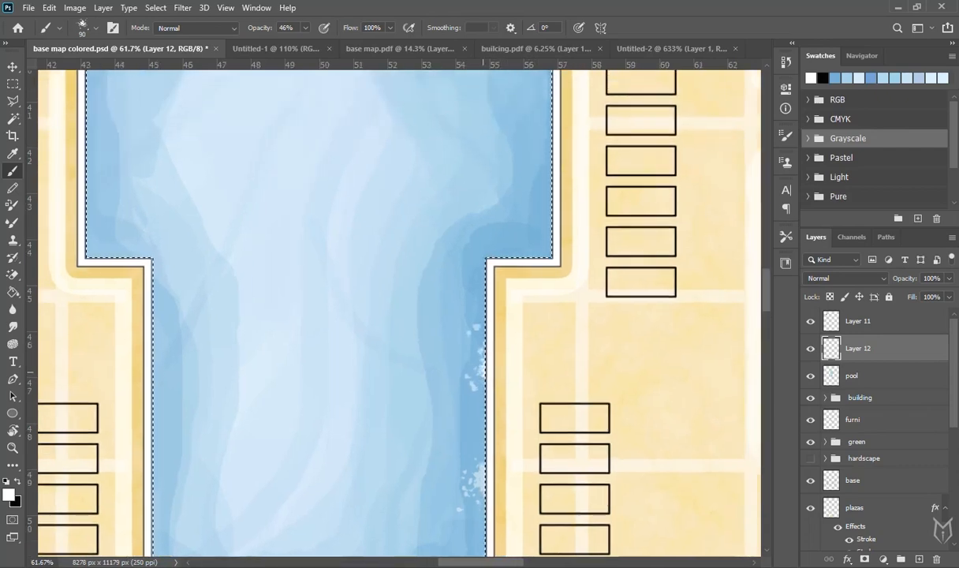
scroll(545, 384, down, 1)
drag(546, 316, 535, 383)
click(541, 311)
scroll(580, 317, up, 2)
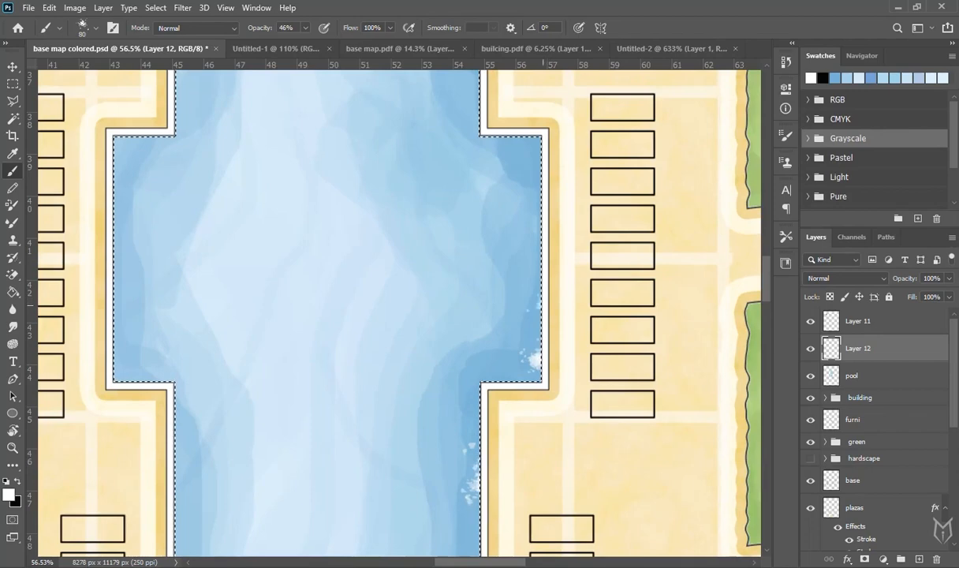
Dab white splatter up the right edge of the pool's wide middle section, reducing the brush to 70 px.
scroll(574, 264, down, 5)
scroll(582, 236, up, 5)
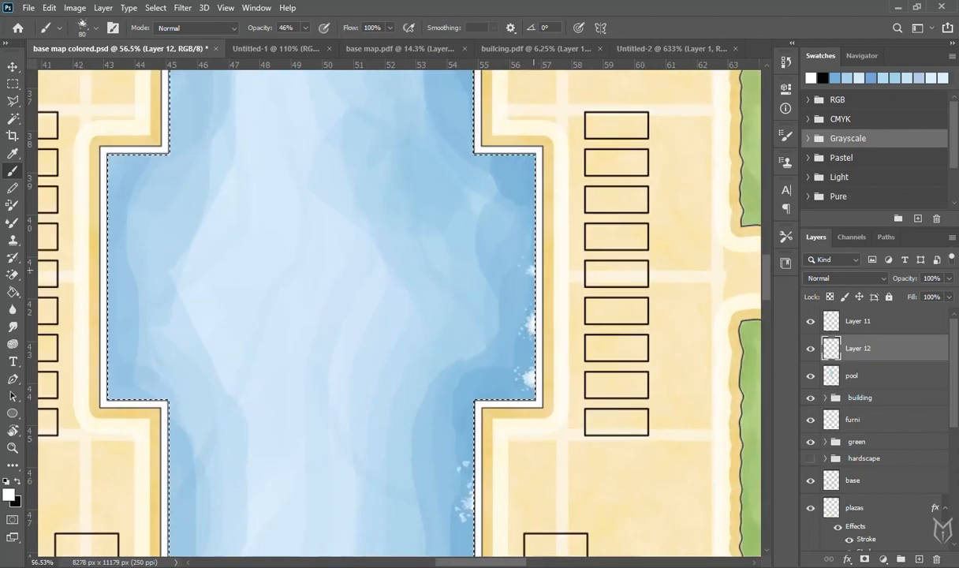
scroll(529, 273, down, 1)
scroll(530, 252, up, 1)
key(bracketleft)
click(529, 223)
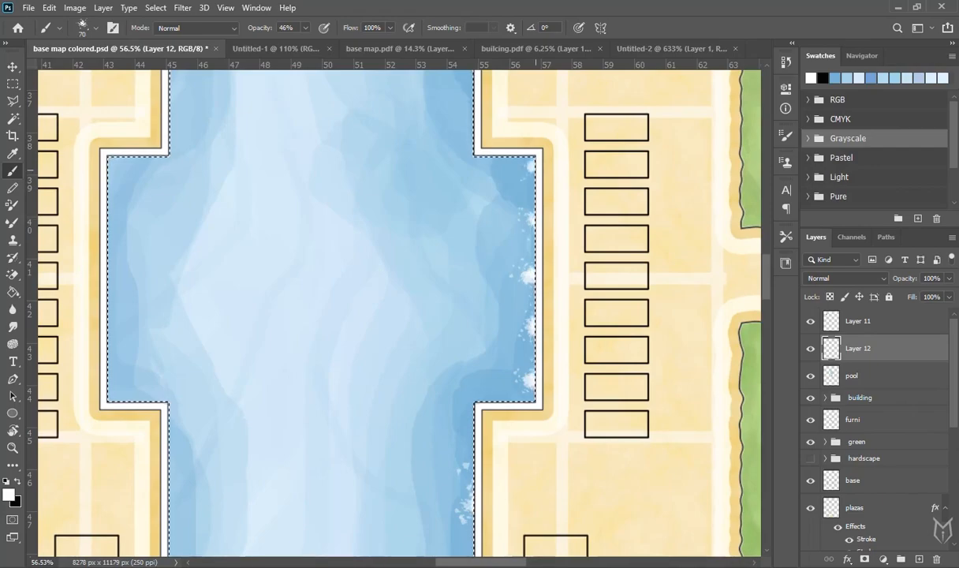
Continue the 70 px white splatter dabs up the right edge of the pool's upper half.
scroll(536, 169, down, 3)
scroll(467, 389, up, 5)
scroll(532, 441, down, 5)
scroll(529, 158, up, 5)
click(525, 317)
click(524, 240)
click(516, 280)
scroll(673, 406, down, 4)
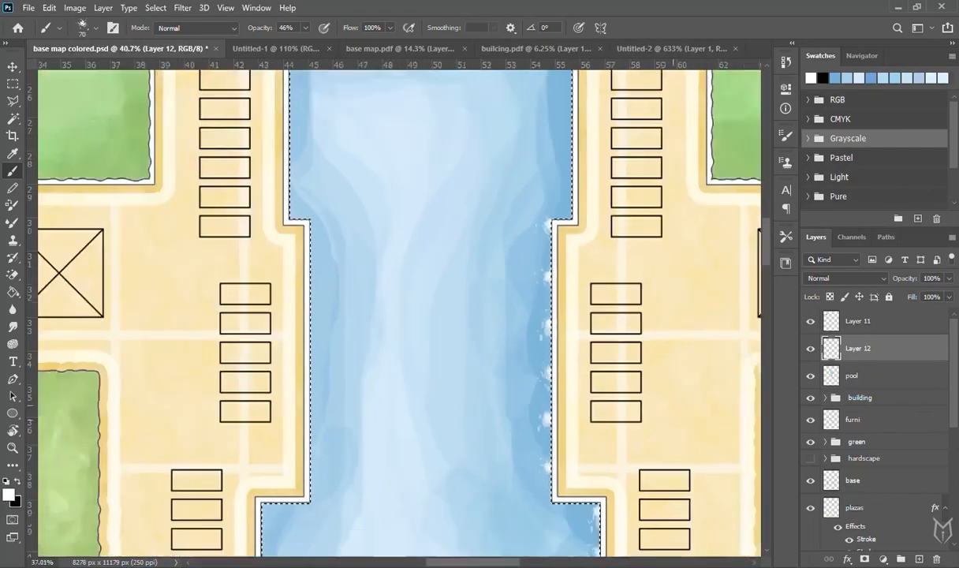
scroll(673, 406, down, 3)
scroll(640, 288, up, 5)
scroll(619, 172, down, 5)
scroll(515, 359, up, 7)
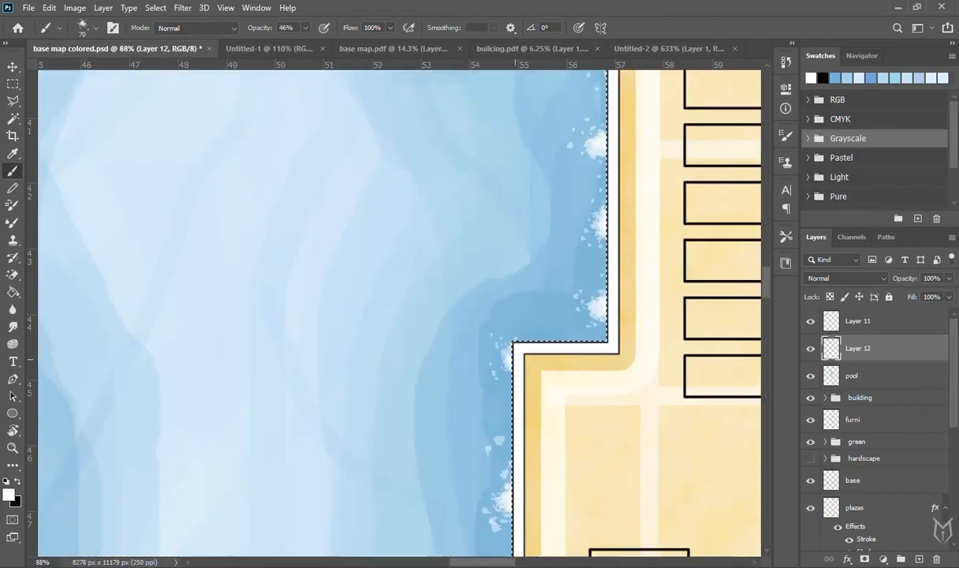
Add white splatter along the lowest part of the pool's right edge with the 90 px brush on the splatter layer.
scroll(515, 359, down, 5)
key(m)
drag(466, 363, 512, 497)
key(ctrl+d)
click(852, 375)
click(858, 347)
key(b)
scroll(485, 441, up, 4)
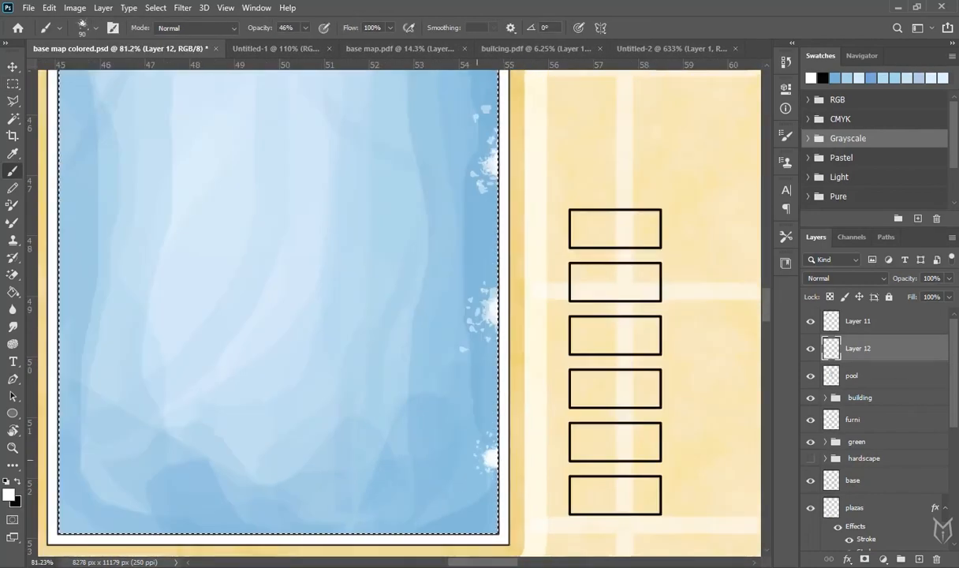
Mirror the white edge splatter onto the pool's left edge with Free Transform.
scroll(513, 490, down, 5)
key(m)
key(v)
key(ctrl+t)
key(Return)
scroll(394, 312, up, 5)
scroll(406, 229, down, 3)
Switch to a 50 px eraser and check the white splatter along both edges of the pool.
key(e)
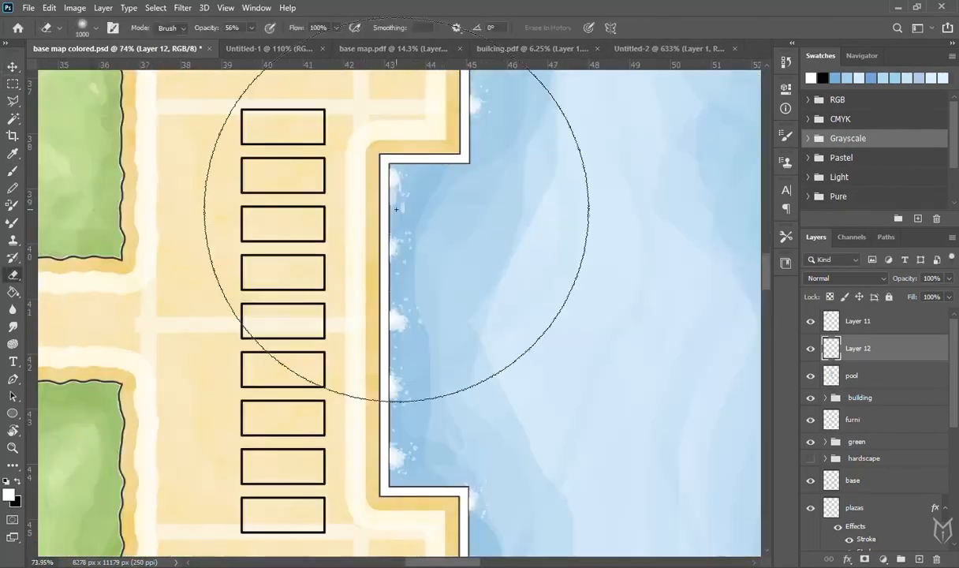
key(bracketleft)
key(bracketleft)
key(bracketleft)
key(bracketleft)
key(bracketleft)
key(bracketleft)
key(bracketleft)
key(bracketleft)
key(bracketleft)
key(bracketleft)
key(bracketleft)
key(bracketleft)
key(bracketleft)
key(bracketleft)
scroll(352, 364, down, 15)
scroll(476, 112, up, 2)
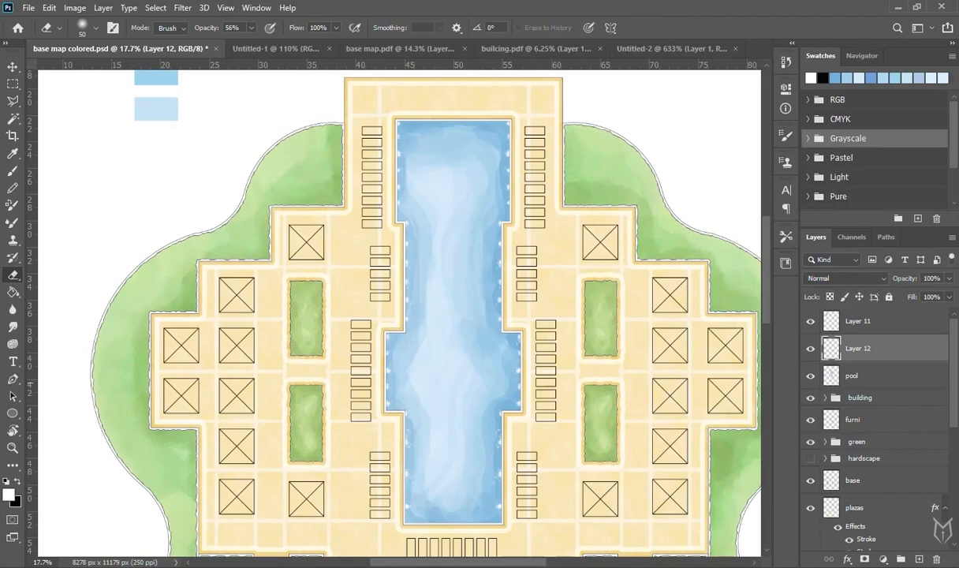
scroll(513, 284, down, 3)
scroll(444, 375, up, 5)
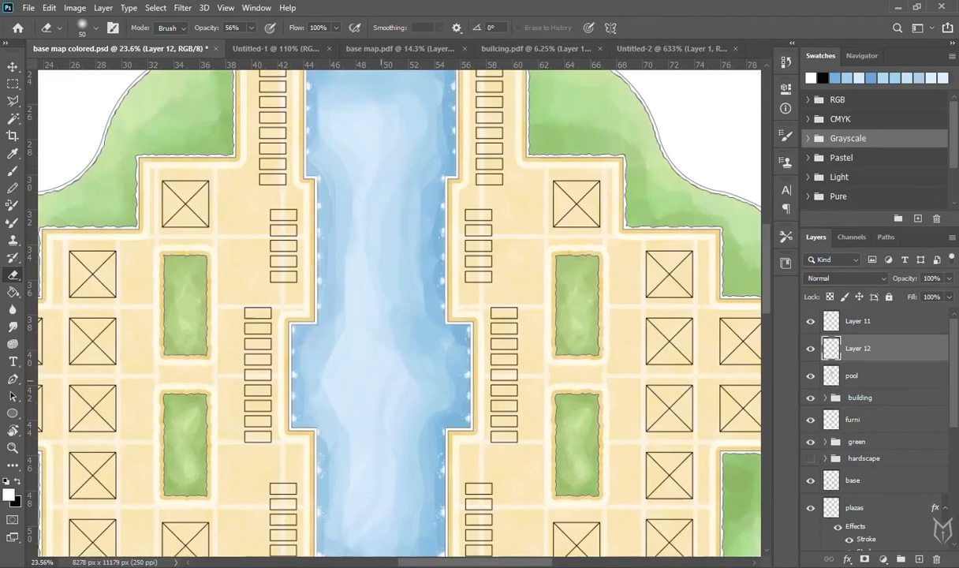
drag(380, 380, 382, 360)
Add an Inner Shadow effect to the pool layer with a distance of 32 px.
click(852, 376)
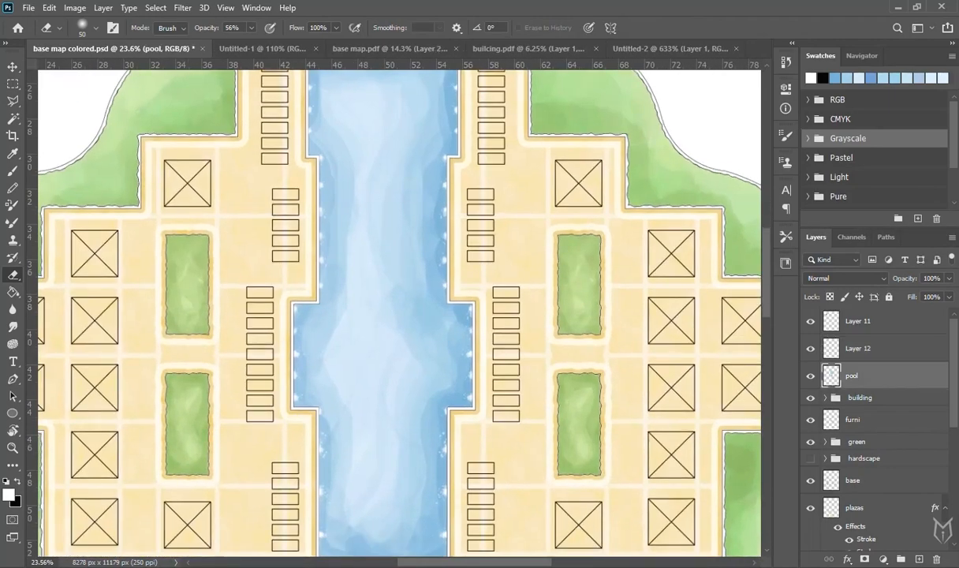
double_click(897, 376)
drag(544, 241, 783, 213)
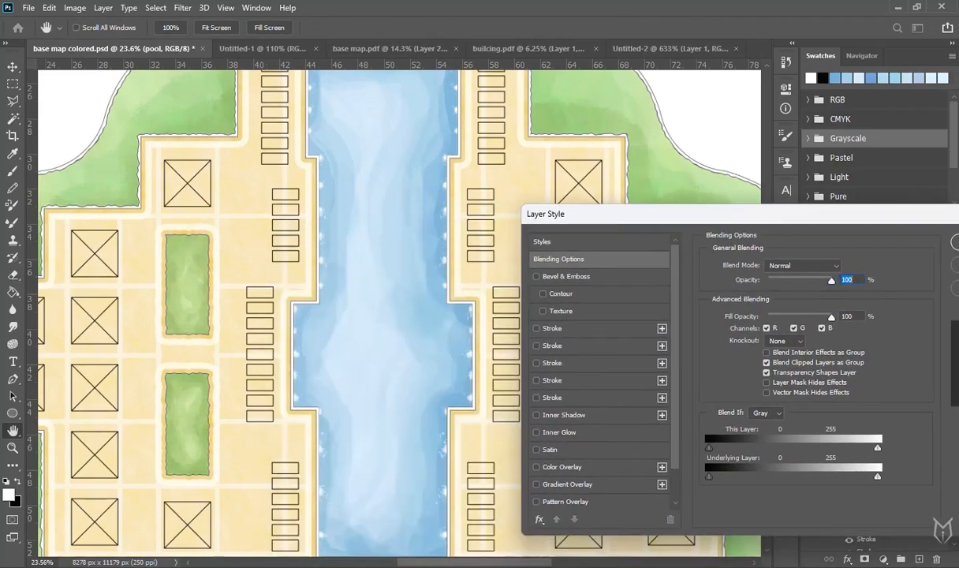
click(564, 415)
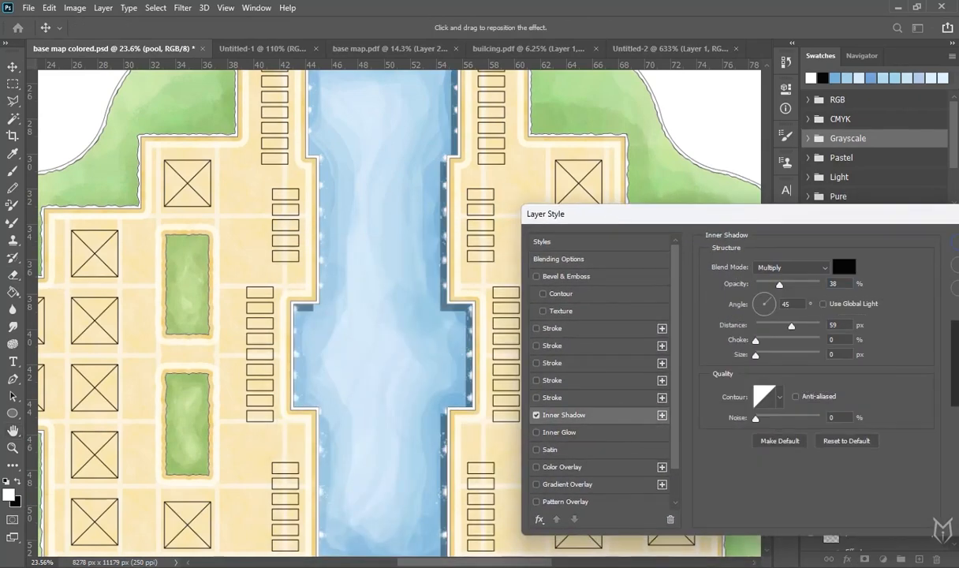
drag(791, 325, 777, 326)
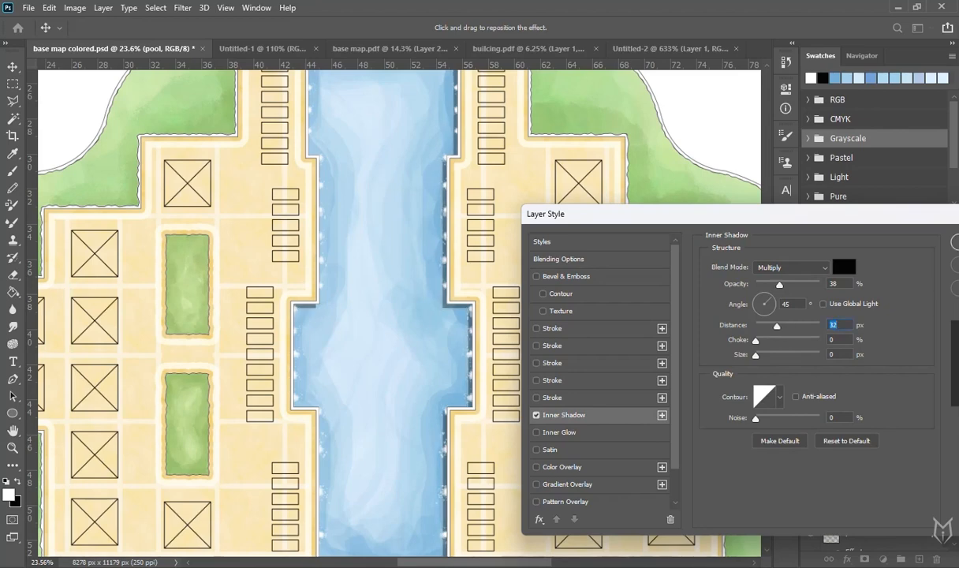
Change the pool's inner shadow color to a dark blue sampled from the canvas.
click(843, 266)
click(406, 253)
drag(614, 259, 632, 213)
click(661, 212)
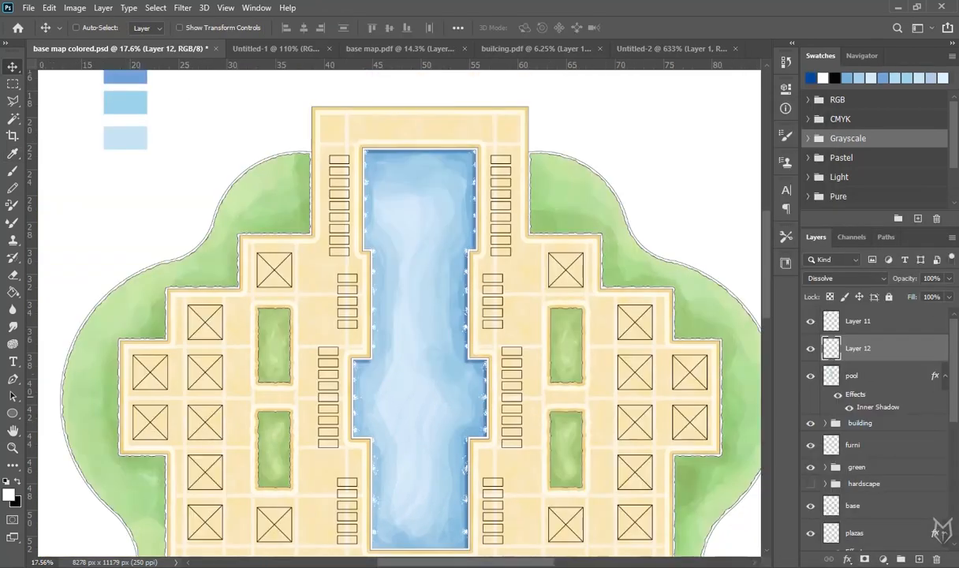
Choose the small Hard Round brush preset for painting on the splatter layer.
key(b)
scroll(352, 324, up, 1)
right_click(426, 286)
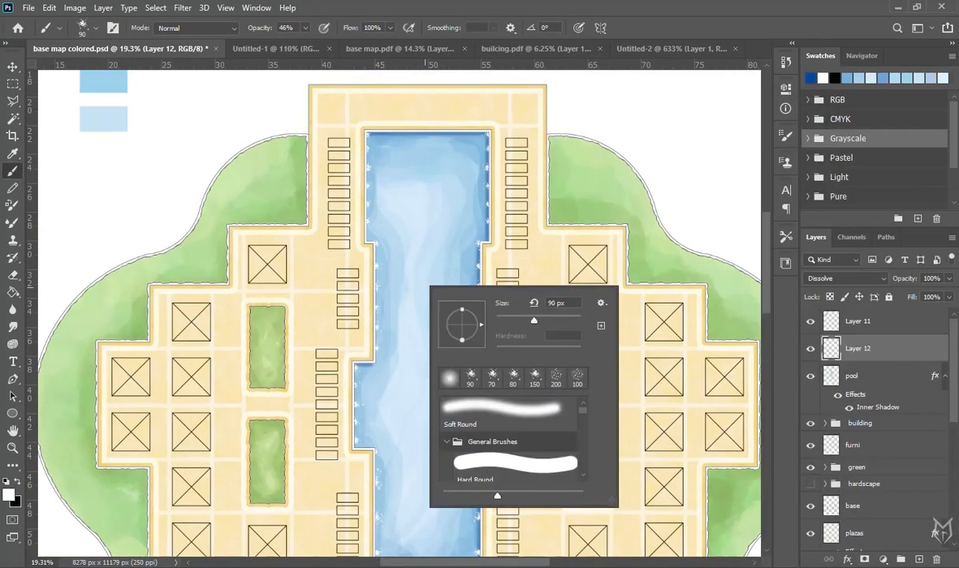
click(515, 464)
key(Return)
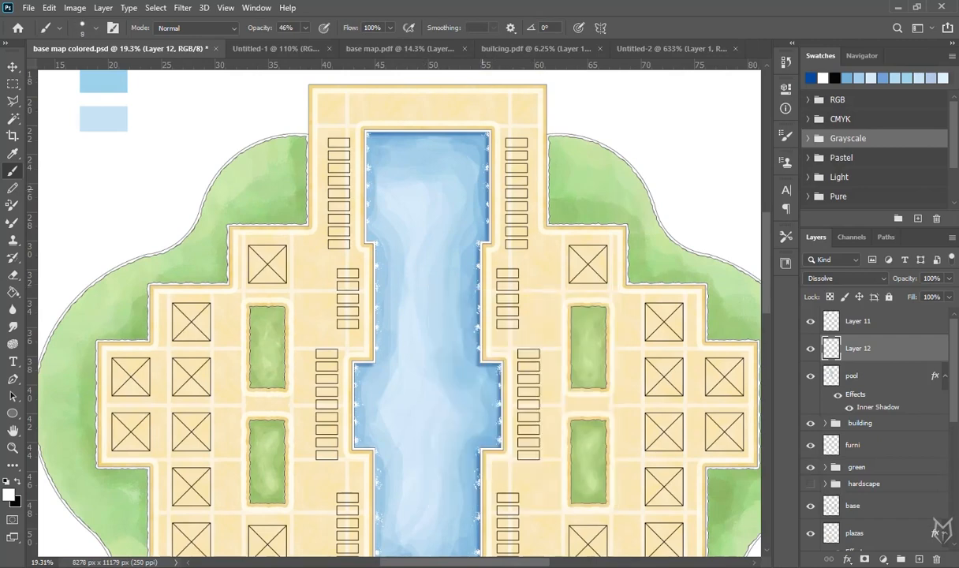
Try thin white ripple lines down the pool at 33% opacity with 7 px and 4 px brushes.
scroll(427, 224, up, 6)
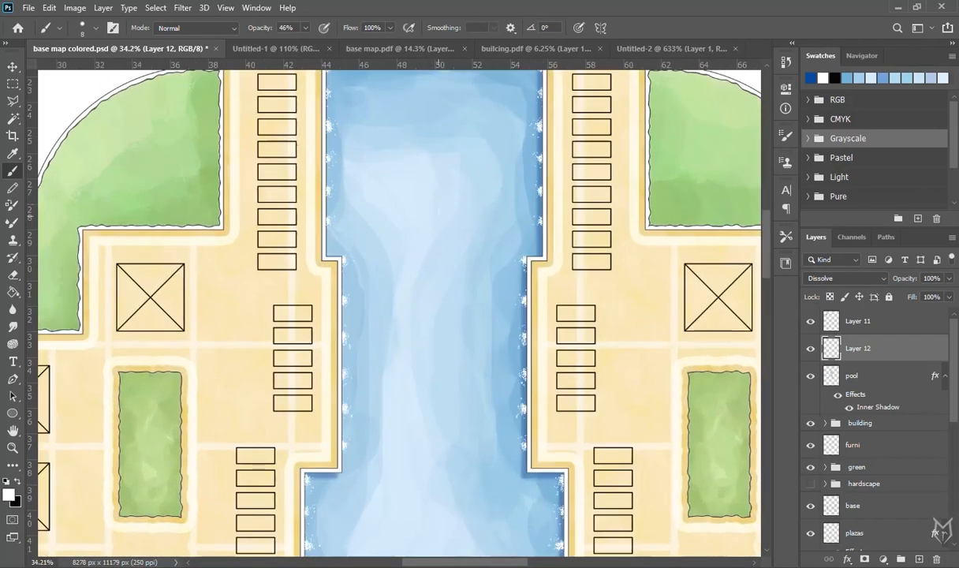
scroll(418, 237, down, 8)
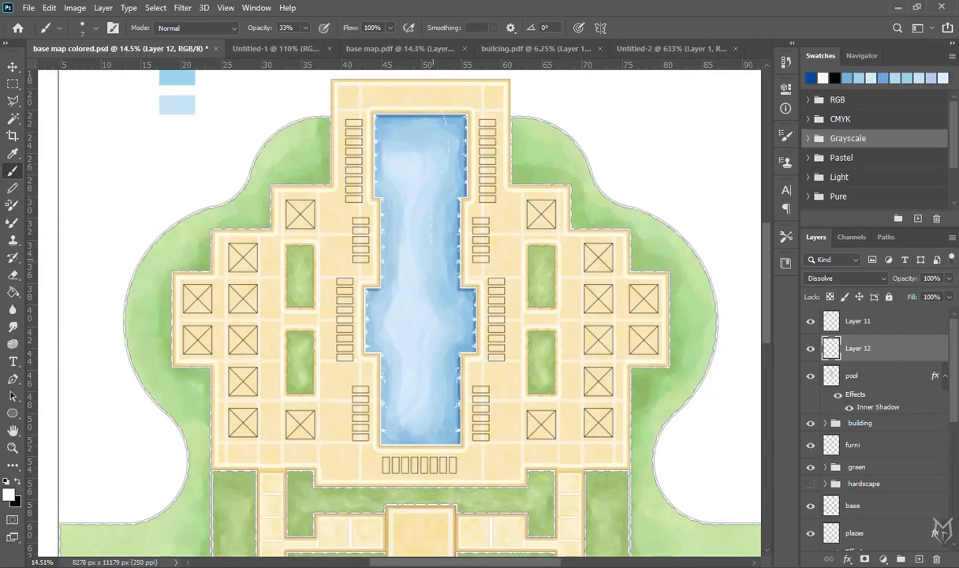
scroll(445, 276, up, 20)
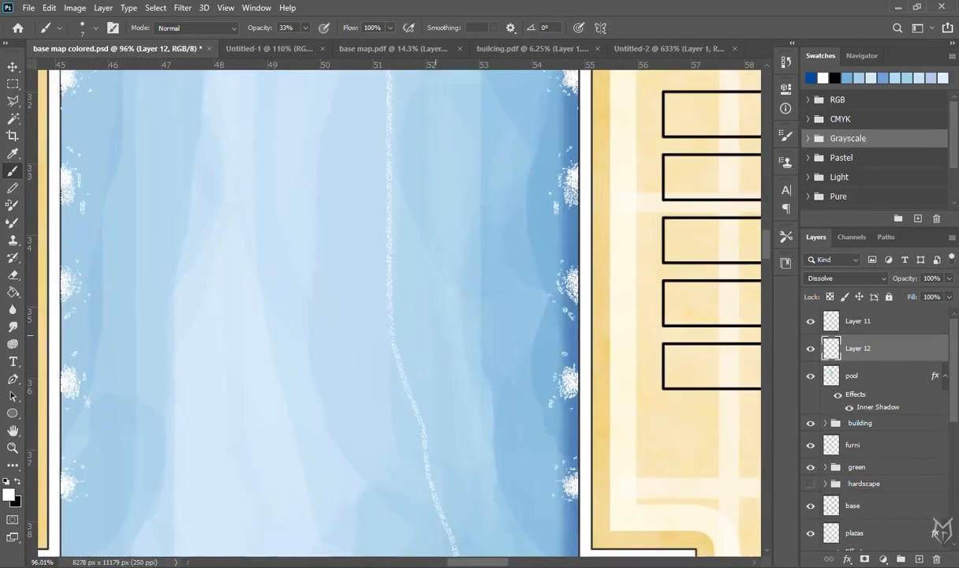
key(bracketleft)
key(bracketleft)
key(bracketleft)
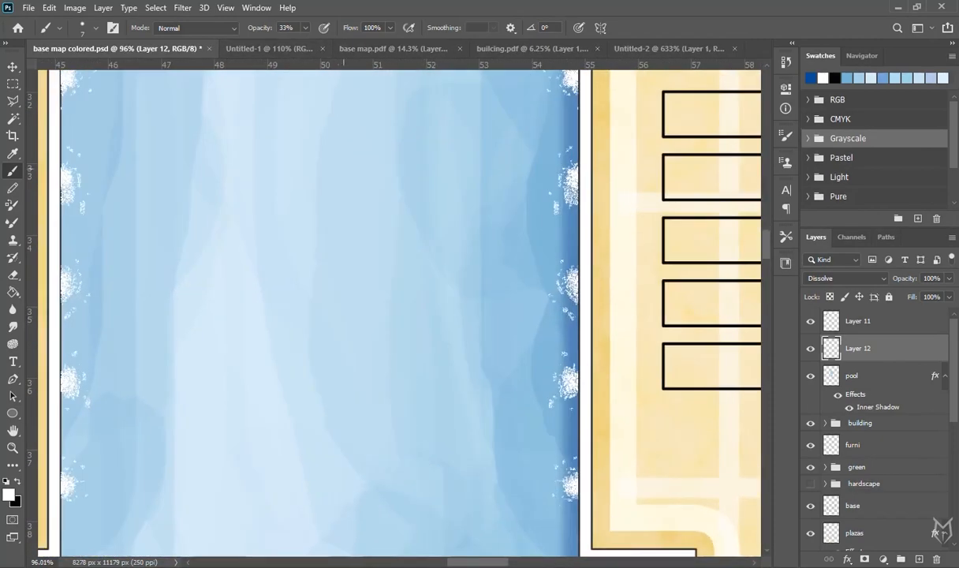
drag(315, 426, 404, 223)
scroll(413, 276, down, 12)
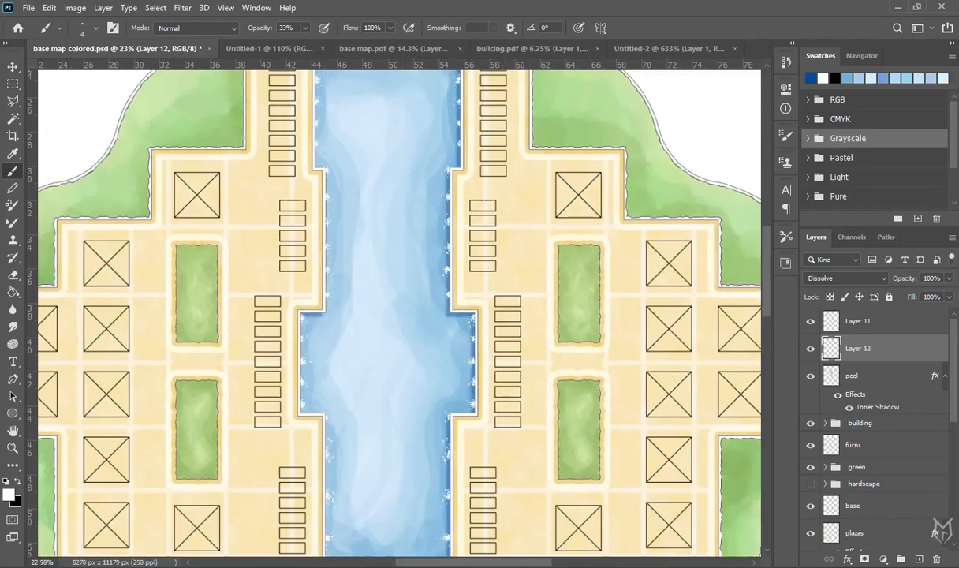
Set the splatter layer's blend mode to Normal.
click(919, 559)
drag(395, 236, 386, 321)
click(858, 375)
click(844, 278)
click(858, 347)
click(936, 559)
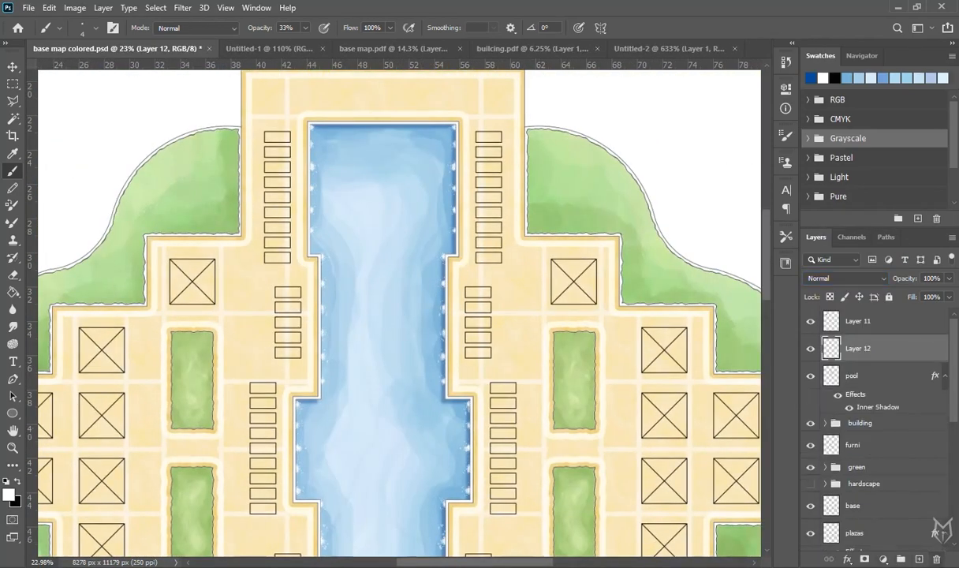
Paint thin wavy white ripple lines over the whole pool with a 7 px brush at 33% opacity.
scroll(549, 231, down, 4)
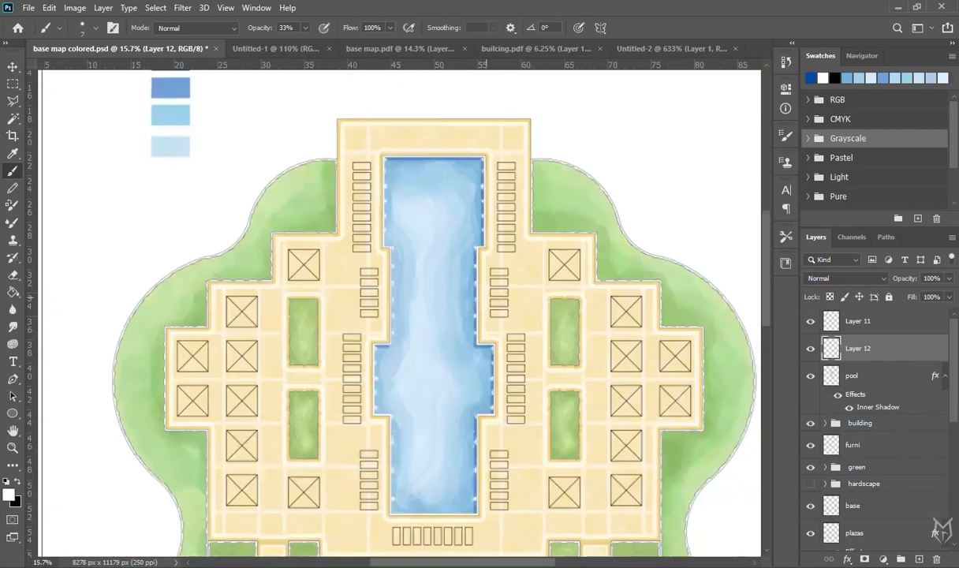
drag(486, 297, 480, 242)
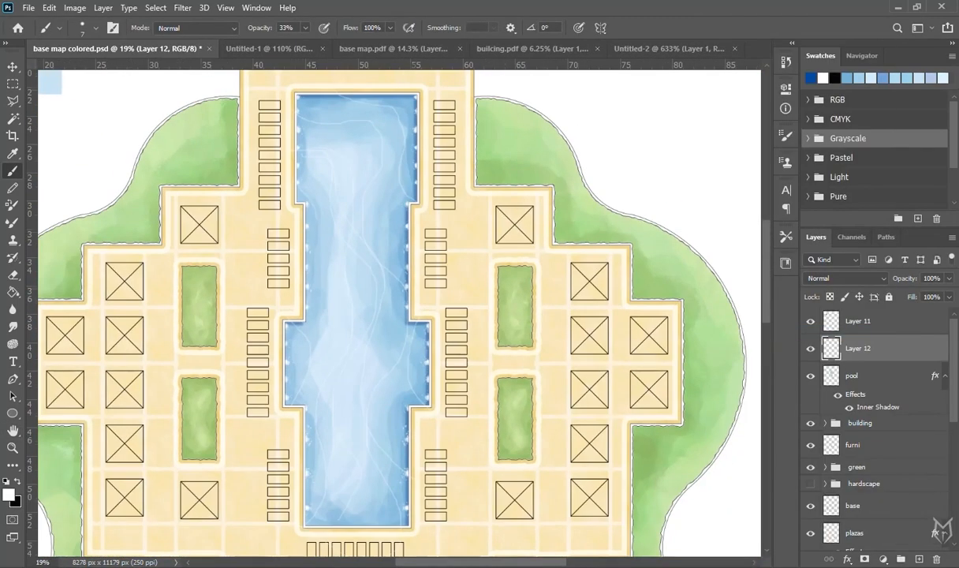
Toggle the visibility of the ripple-line layer to check its effect on the pool.
drag(372, 291, 381, 290)
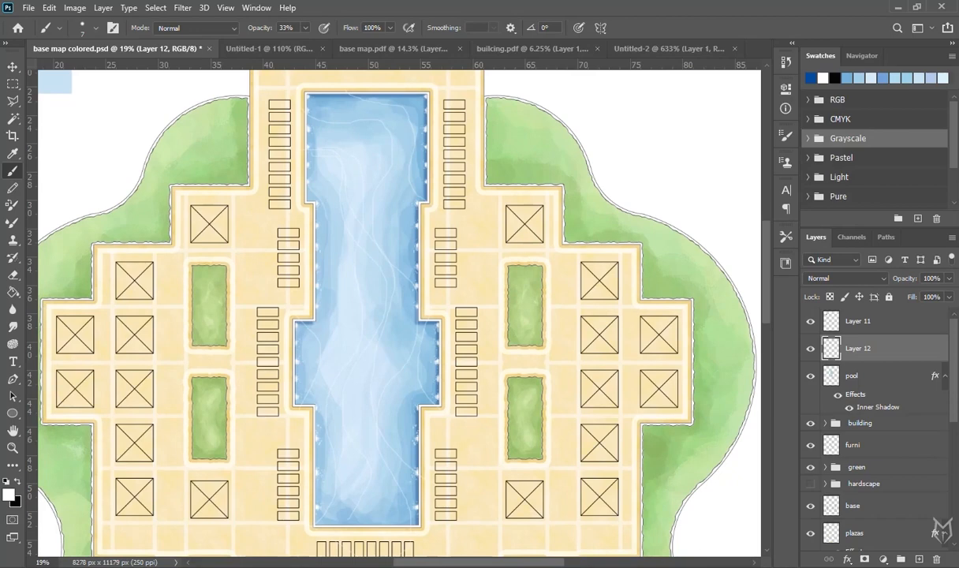
click(810, 348)
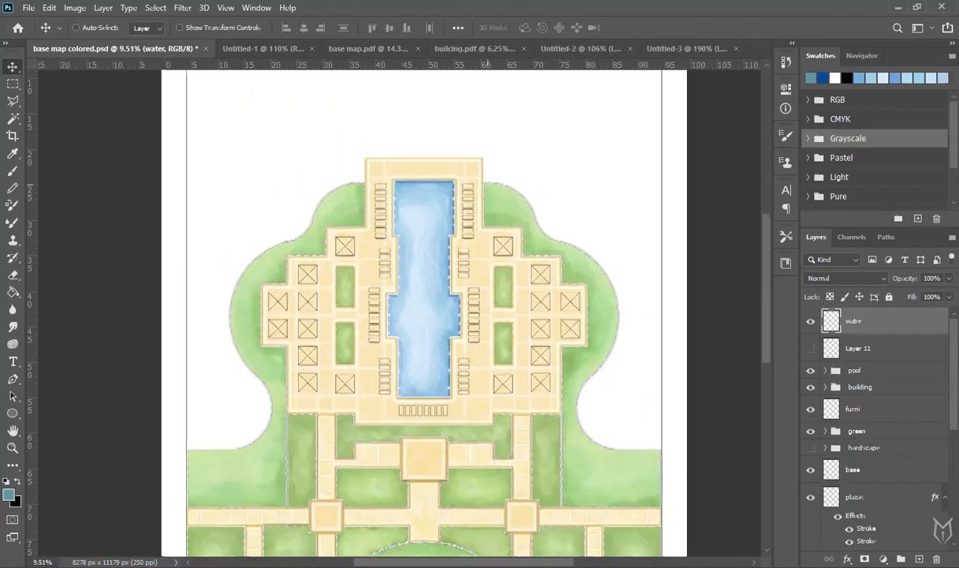
Rename the new layer above the water layer as "sand and rocks".
drag(488, 185, 485, 209)
scroll(257, 363, up, 3)
drag(256, 363, 236, 408)
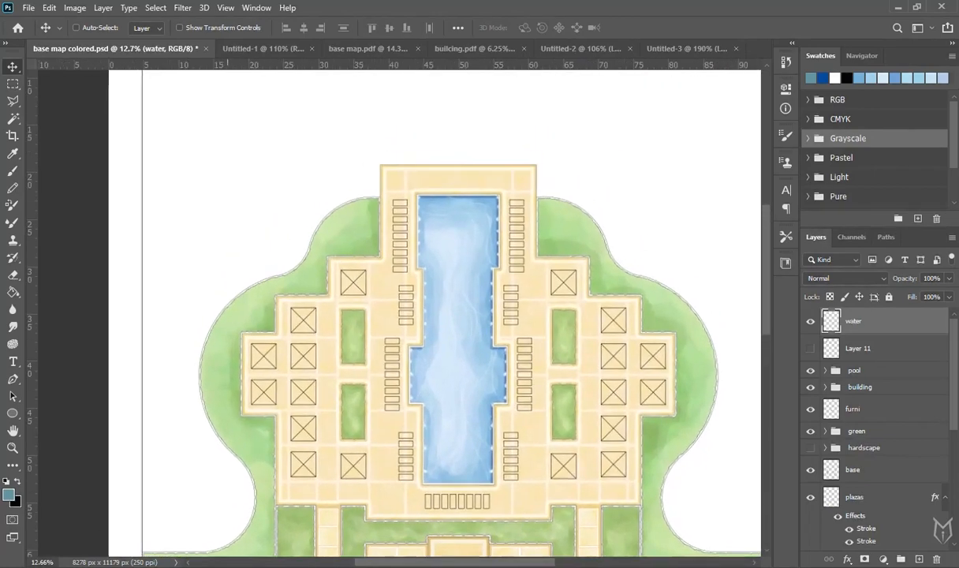
drag(680, 402, 658, 491)
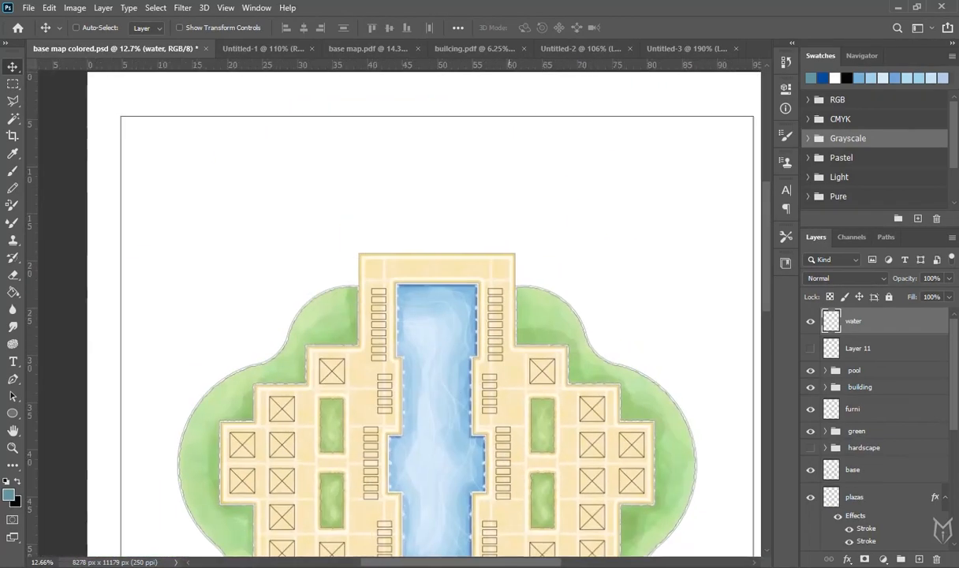
drag(422, 464, 468, 373)
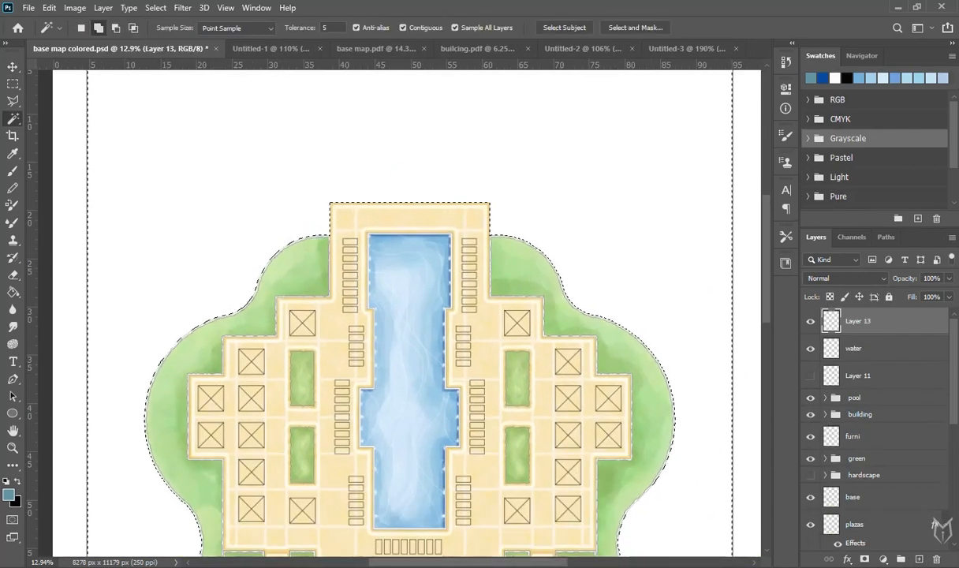
double_click(858, 321)
text(sand a)
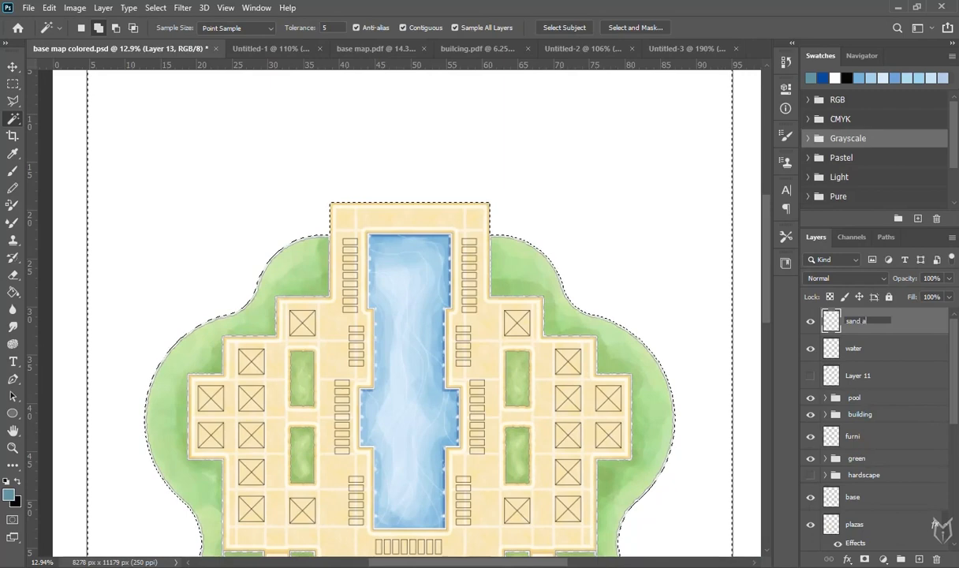
text(nd rocks)
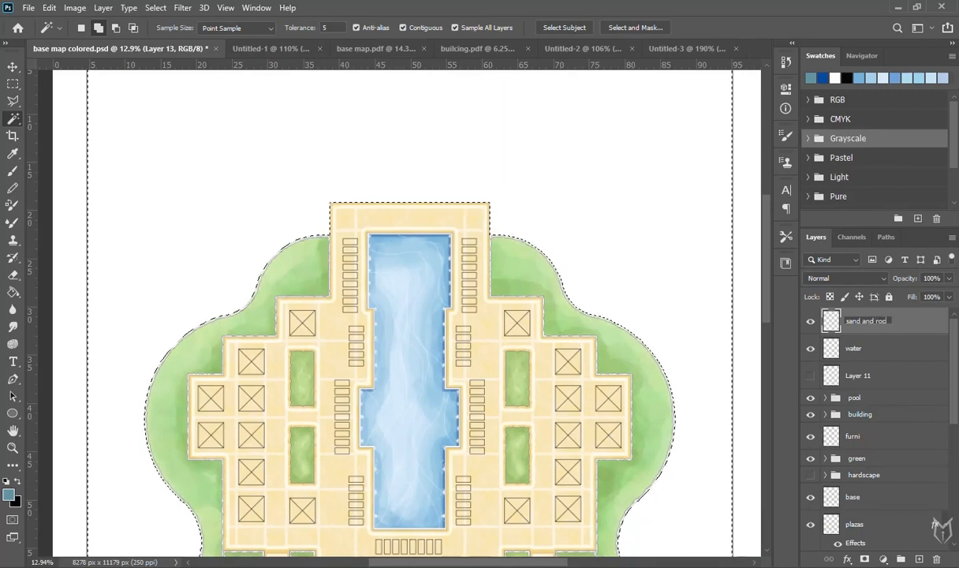
key(Return)
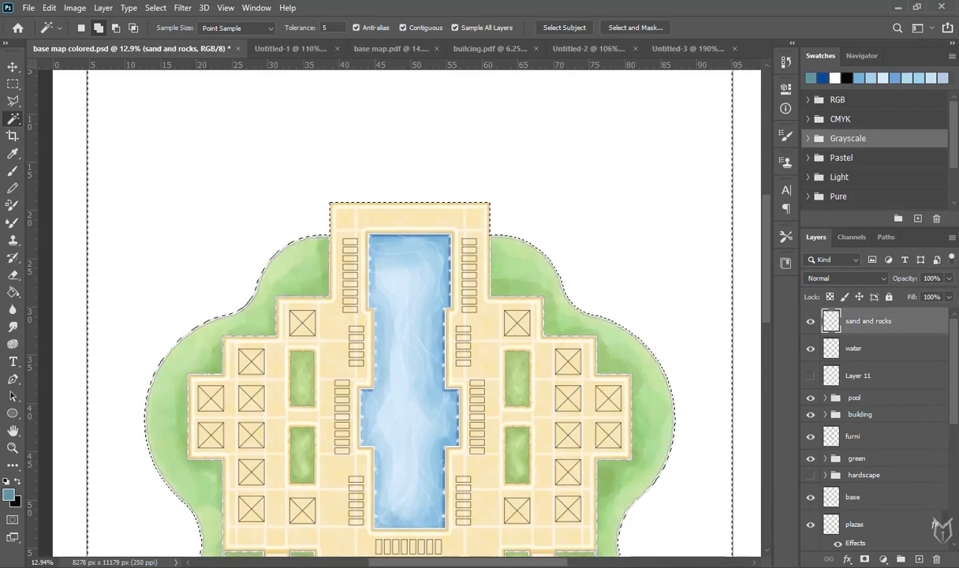
Set the foreground color to a pale sand yellow, f1e7a3.
click(8, 494)
click(661, 300)
click(517, 179)
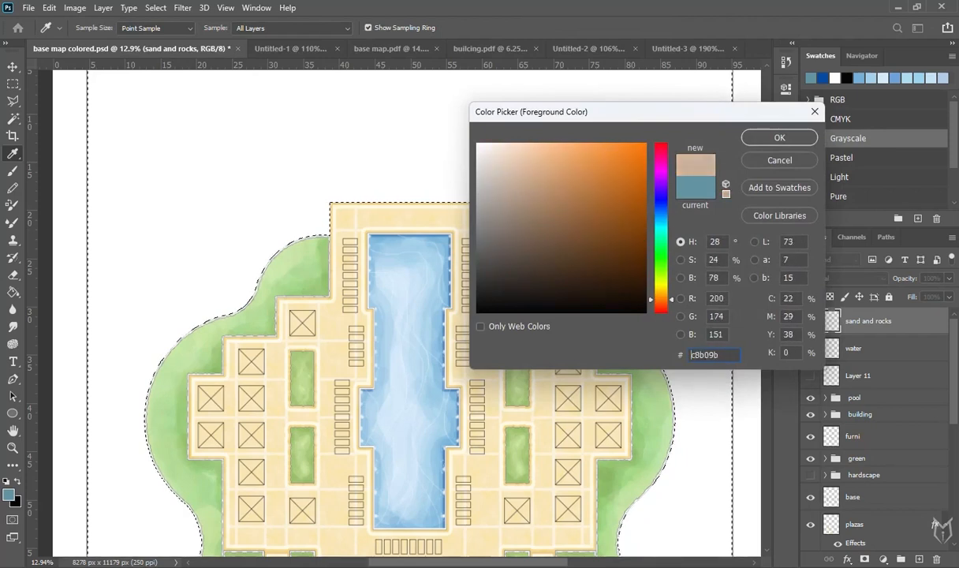
drag(661, 298, 660, 287)
drag(531, 164, 509, 190)
drag(660, 286, 660, 289)
drag(513, 185, 522, 160)
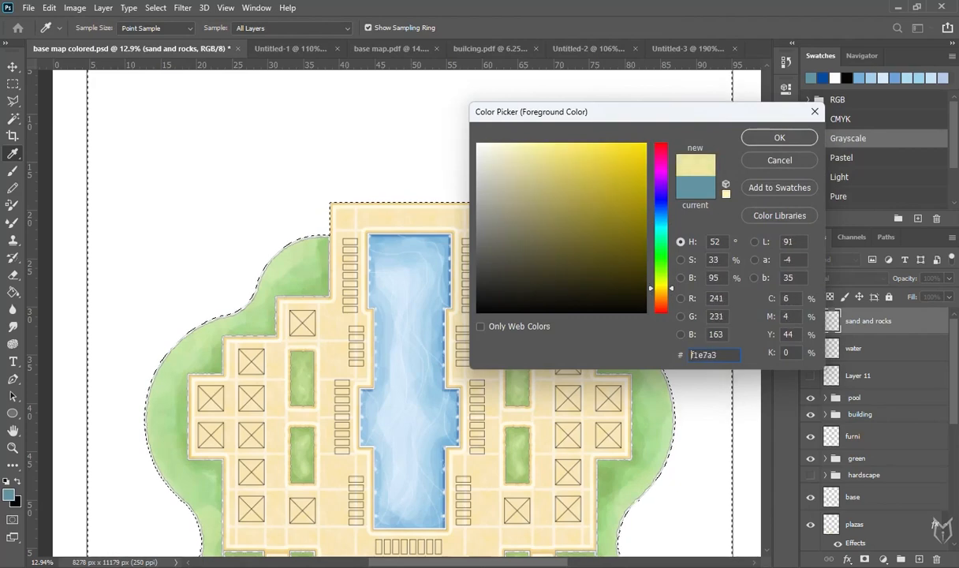
click(773, 137)
Paint a pale sand band along the outer shoreline of the lawns and terrace with a 700 px brush at 33% opacity.
scroll(405, 244, up, 4)
drag(416, 232, 484, 227)
key(b)
scroll(480, 73, down, 2)
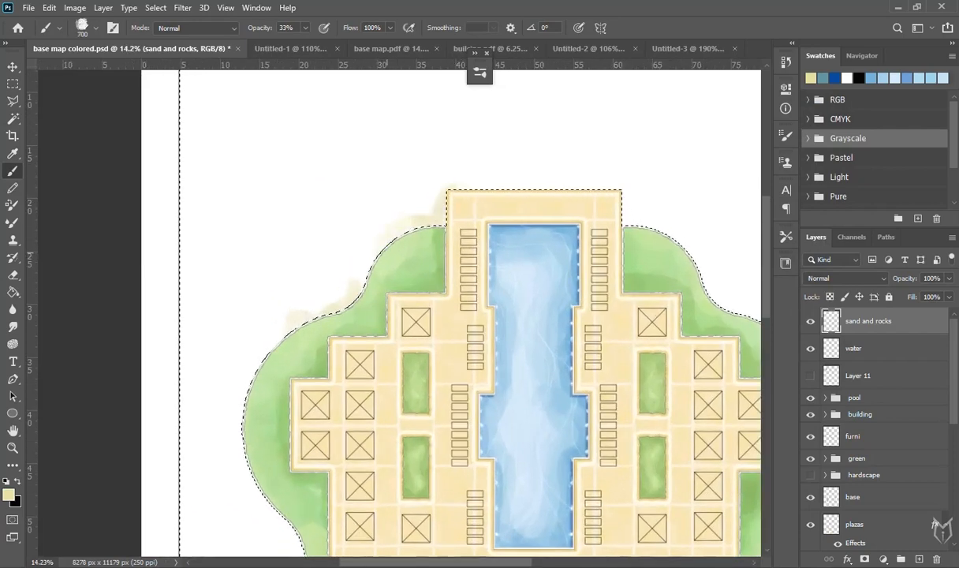
key(bracketright)
key(bracketright)
scroll(480, 73, down, 2)
scroll(479, 72, up, 2)
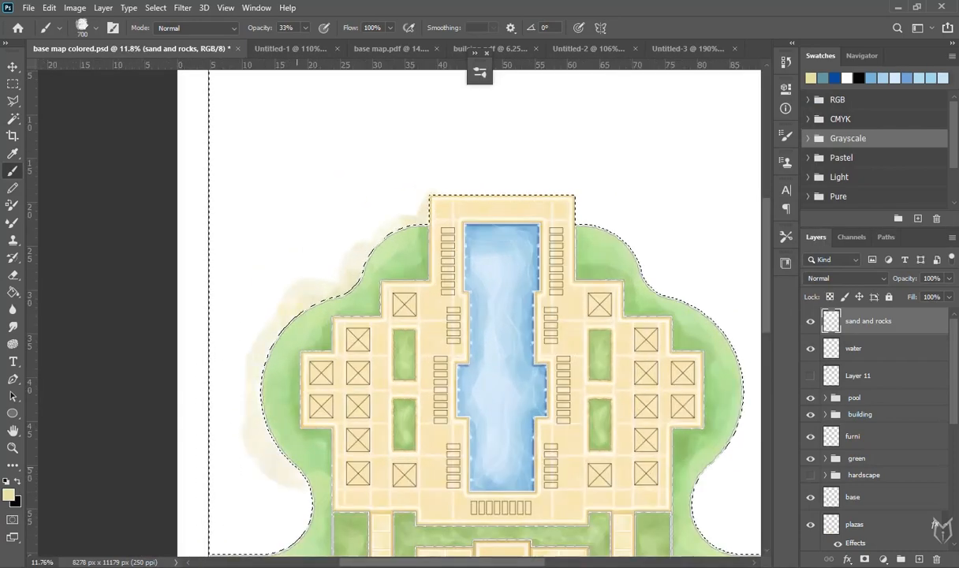
scroll(479, 73, down, 1)
drag(298, 276, 325, 410)
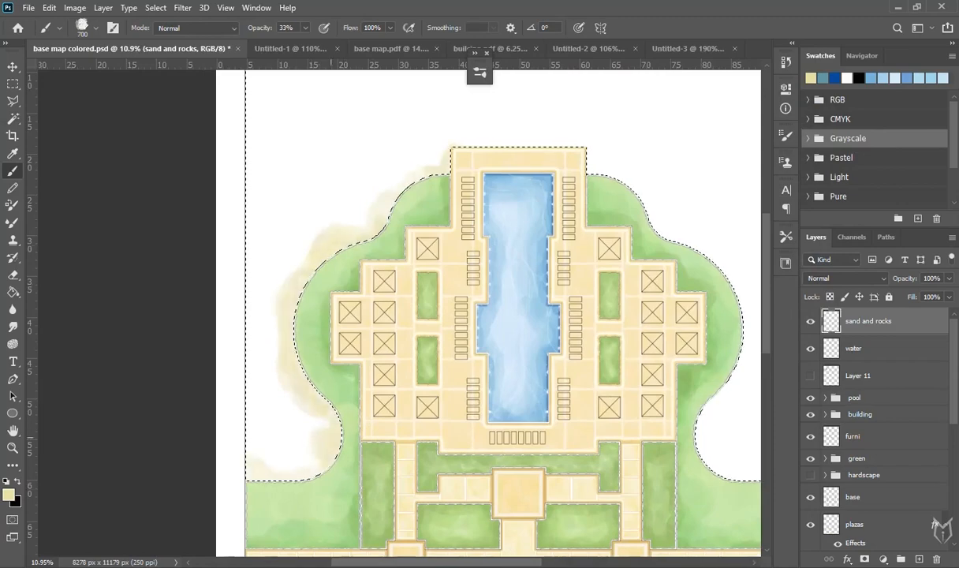
scroll(399, 313, up, 2)
scroll(399, 313, down, 2)
drag(565, 303, 579, 442)
key(e)
scroll(512, 236, up, 2)
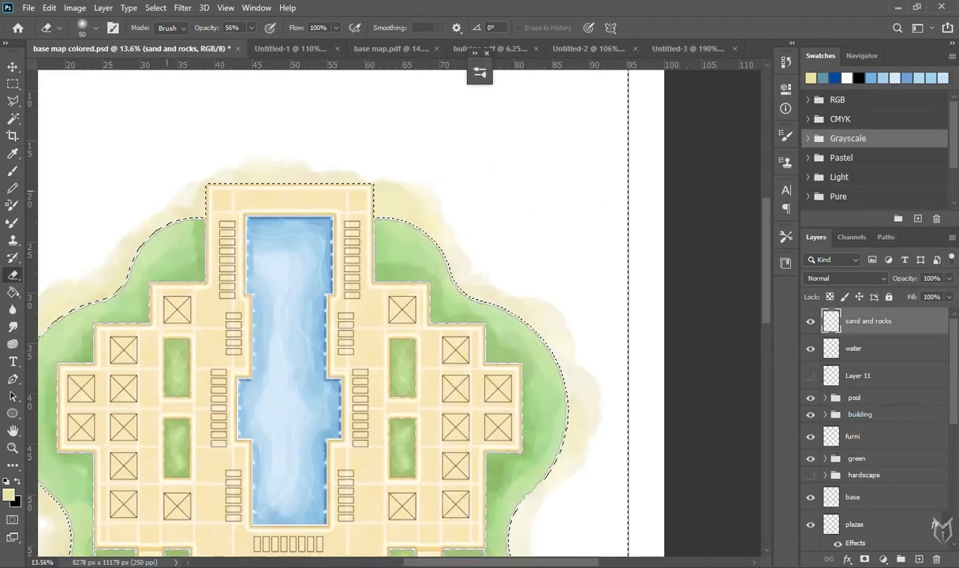
Choose a deeper yellow and paint darker sand shading along the edges of the lawns and terrace.
scroll(489, 214, down, 3)
key(b)
click(9, 494)
click(550, 166)
click(771, 141)
drag(268, 166, 213, 209)
drag(490, 236, 522, 272)
drag(463, 197, 515, 248)
drag(525, 394, 552, 432)
drag(476, 204, 433, 183)
drag(566, 365, 577, 418)
Refine the sand band's outer edge with the brush and a 300 px eraser at 100% opacity.
key(e)
scroll(241, 237, up, 3)
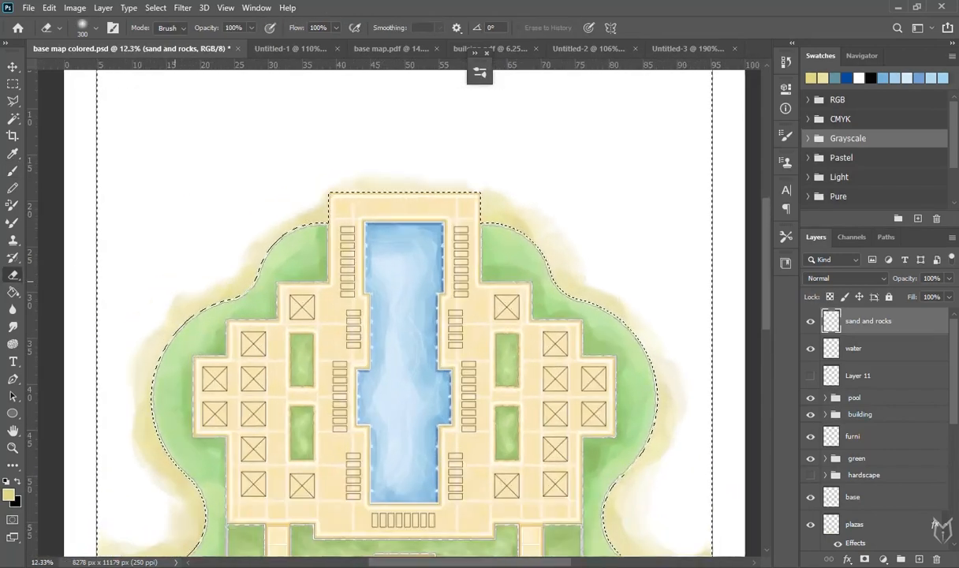
scroll(181, 237, down, 3)
key(b)
key(e)
scroll(447, 186, down, 5)
scroll(389, 182, up, 4)
scroll(498, 326, down, 4)
scroll(499, 326, down, 1)
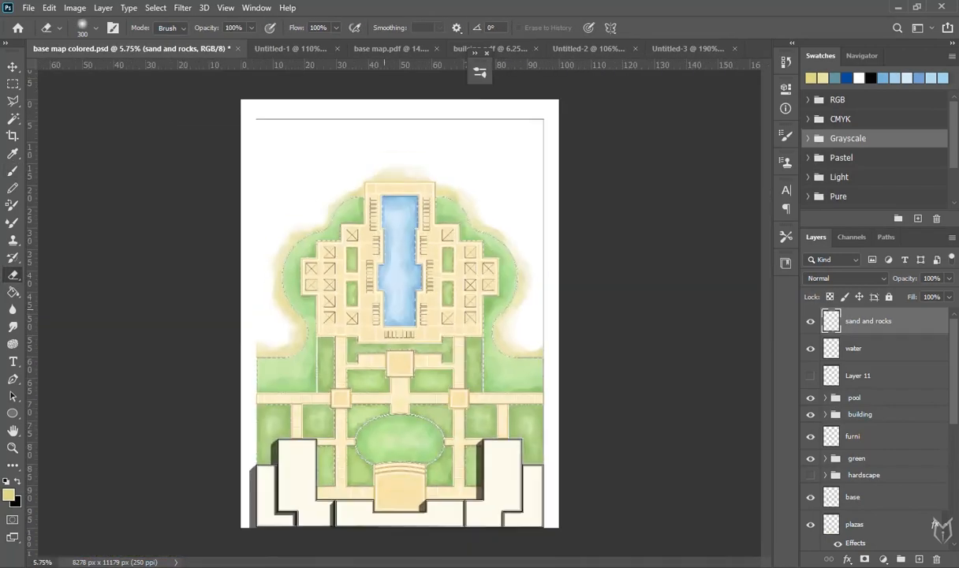
scroll(463, 217, up, 5)
drag(442, 260, 601, 353)
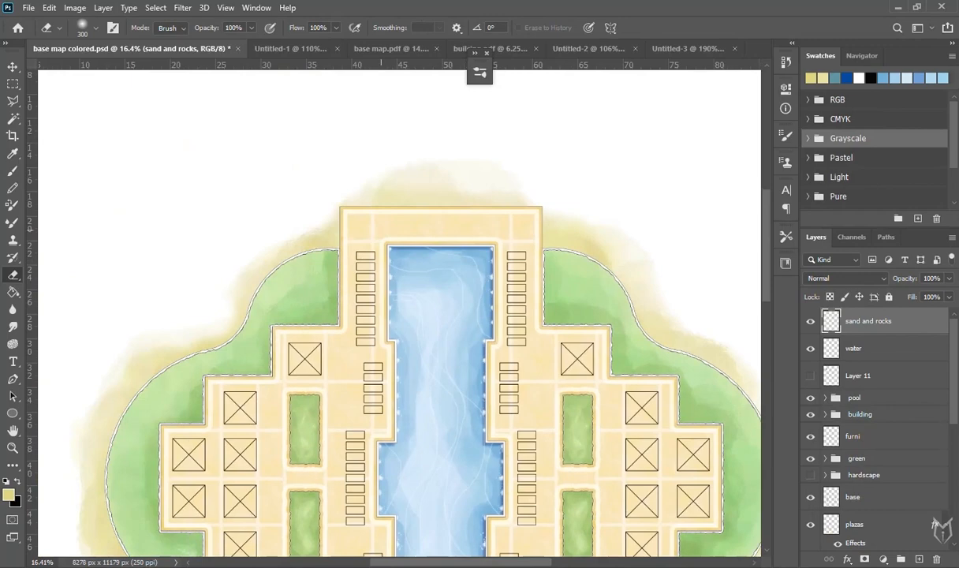
Reselect the blank area around the site with the Magic Wand at tolerance 5 and move the water layer above the sand and rocks layer.
scroll(402, 295, down, 2)
drag(403, 296, 372, 237)
scroll(352, 192, down, 2)
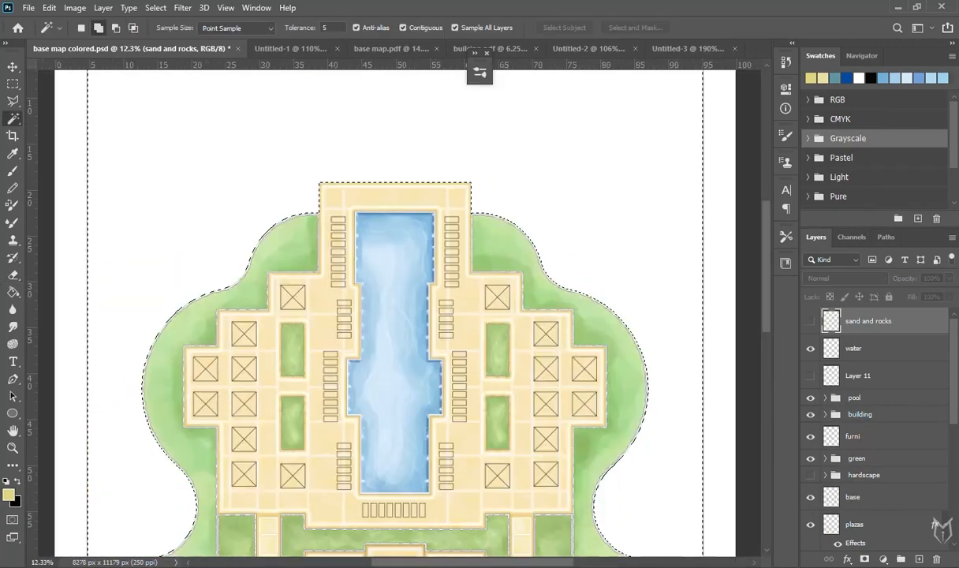
click(810, 321)
drag(867, 348, 867, 319)
scroll(306, 385, down, 3)
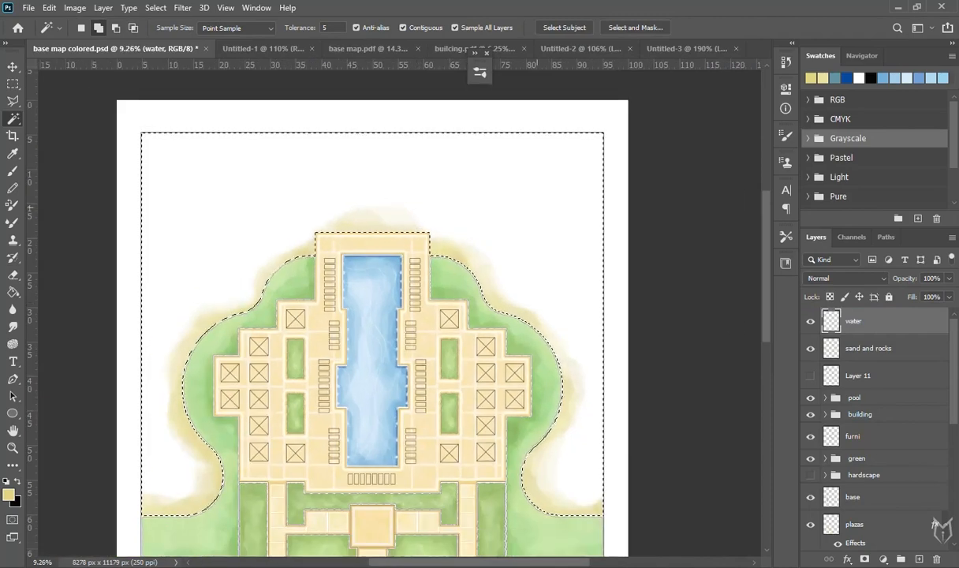
Sample a light blue from the pool as the foreground color.
scroll(372, 426, up, 5)
key(i)
click(370, 416)
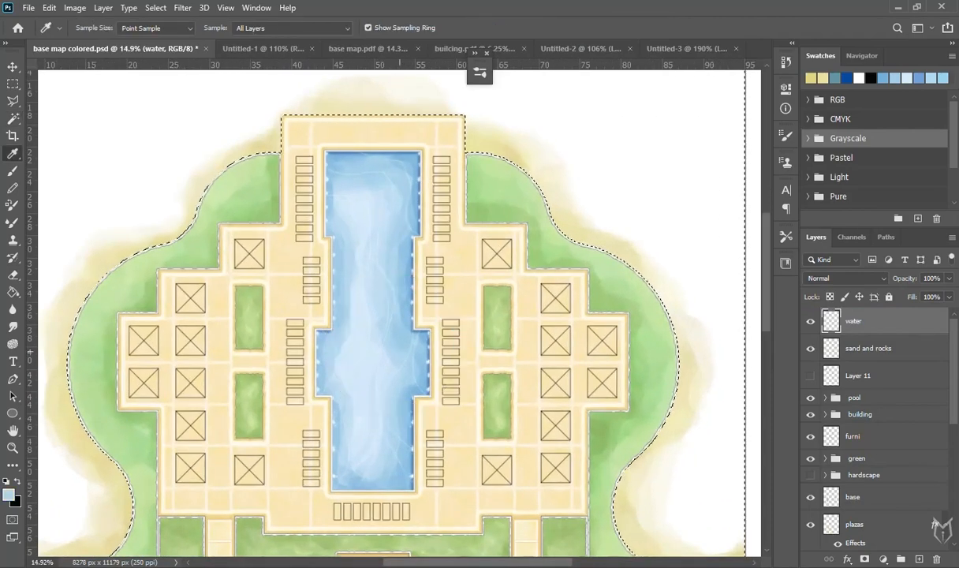
Paint a first pale blue water patch above the terrace with a 1300 px brush at 14% opacity.
key(w)
scroll(302, 391, down, 2)
scroll(297, 399, down, 1)
key(b)
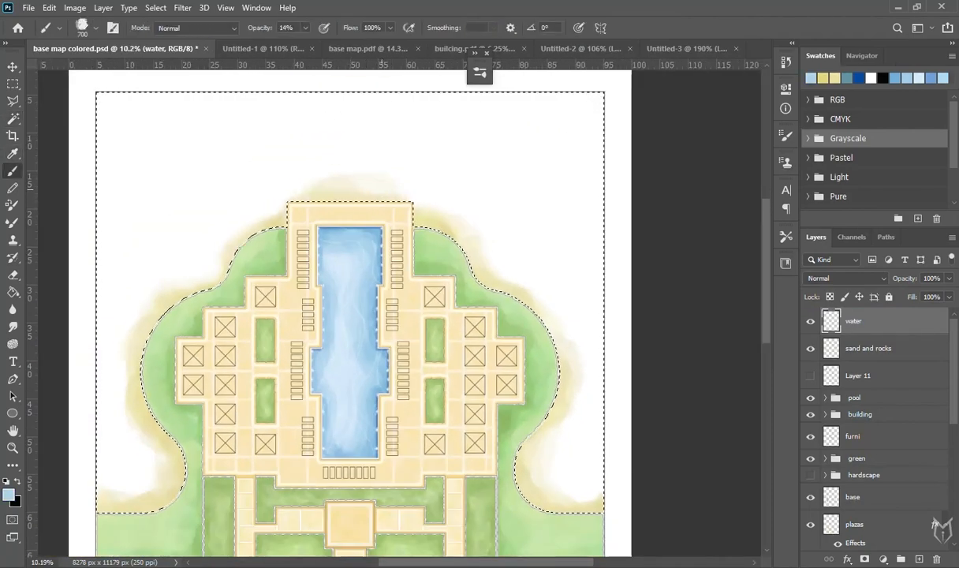
key(bracketright)
key(bracketright)
key(bracketright)
key(bracketright)
key(bracketright)
drag(320, 169, 264, 187)
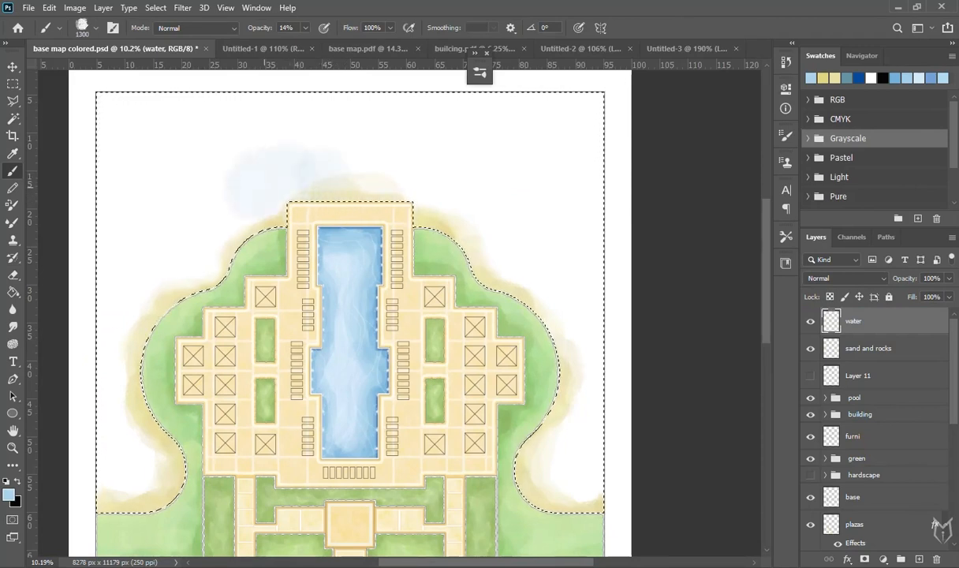
Paint the pale blue water wash along both sides of the sand band with a 700 px brush at 14% opacity.
key(bracketleft)
key(bracketleft)
key(bracketleft)
key(bracketleft)
key(bracketleft)
key(bracketleft)
mouse_move(345, 146)
mouse_down()
mouse_move(122, 256)
mouse_move(137, 289)
mouse_up()
scroll(127, 264, down, 1)
drag(394, 189, 505, 252)
scroll(441, 315, up, 1)
drag(434, 173, 463, 370)
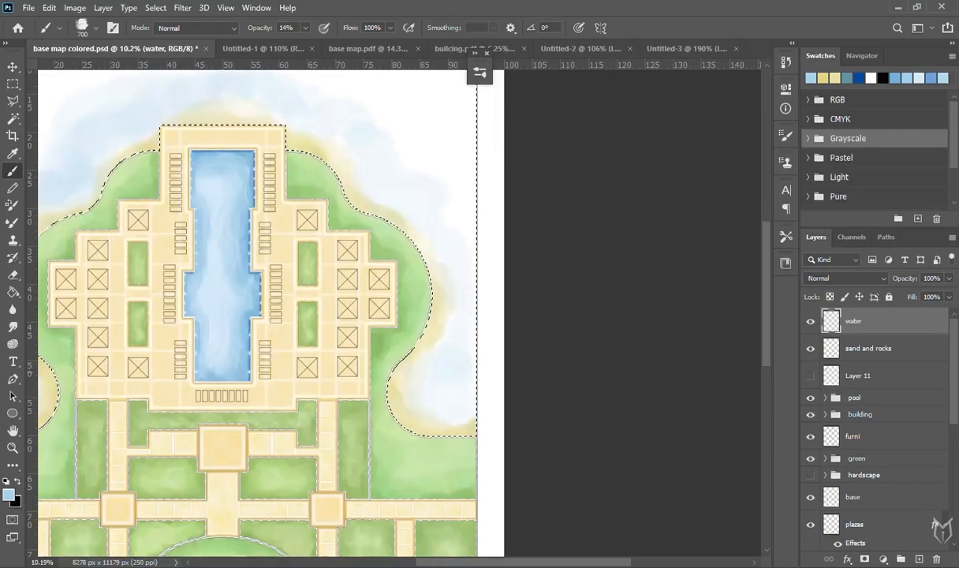
Fill the remaining water area out to the frame with soft pale blue, using a 1700 px brush at 9% opacity.
scroll(457, 378, down, 3)
scroll(481, 394, up, 1)
key(2)
drag(308, 173, 98, 237)
key(0)
key(9)
scroll(316, 237, down, 2)
scroll(206, 103, up, 3)
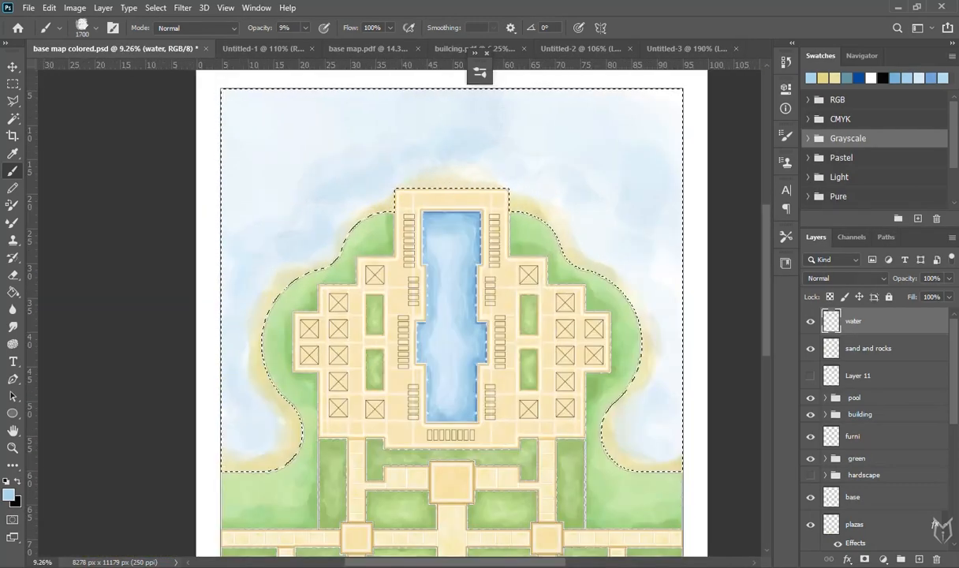
Sample a stronger blue and paint deeper water shading around the whole shoreline at 24% opacity.
alt+click(498, 197)
scroll(588, 167, up, 3)
scroll(508, 253, down, 3)
key(2)
key(4)
drag(316, 217, 224, 442)
drag(465, 188, 603, 438)
drag(363, 189, 213, 441)
drag(473, 175, 611, 434)
drag(206, 394, 217, 430)
drag(481, 150, 599, 229)
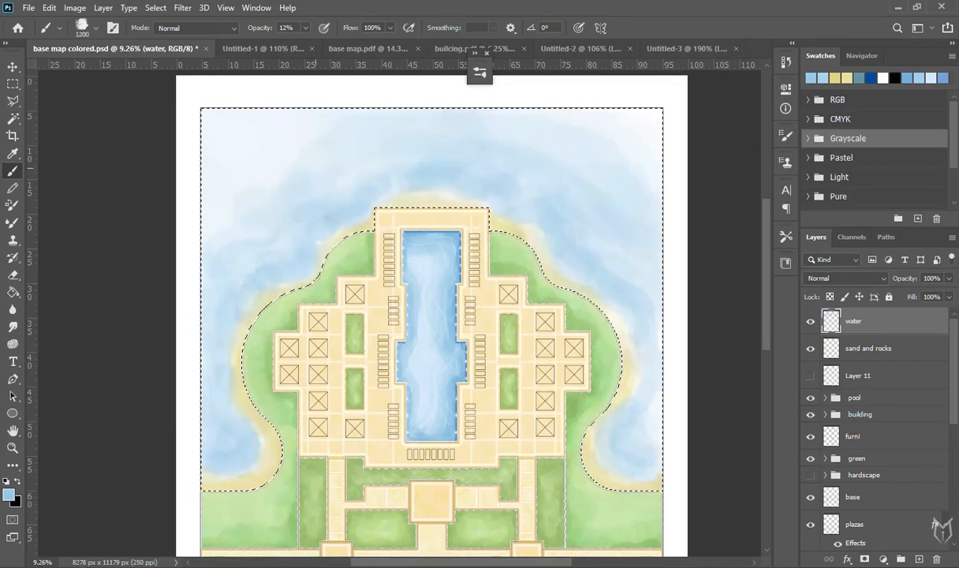
Set a darker blue foreground color and paint it over the water along the right-hand shore.
scroll(432, 316, down, 1)
click(9, 494)
click(779, 137)
scroll(432, 316, up, 3)
key(bracketleft)
key(bracketleft)
key(0)
key(1)
key(bracketright)
key(bracketright)
mouse_move(481, 150)
mouse_down()
mouse_move(631, 268)
mouse_move(686, 425)
mouse_up()
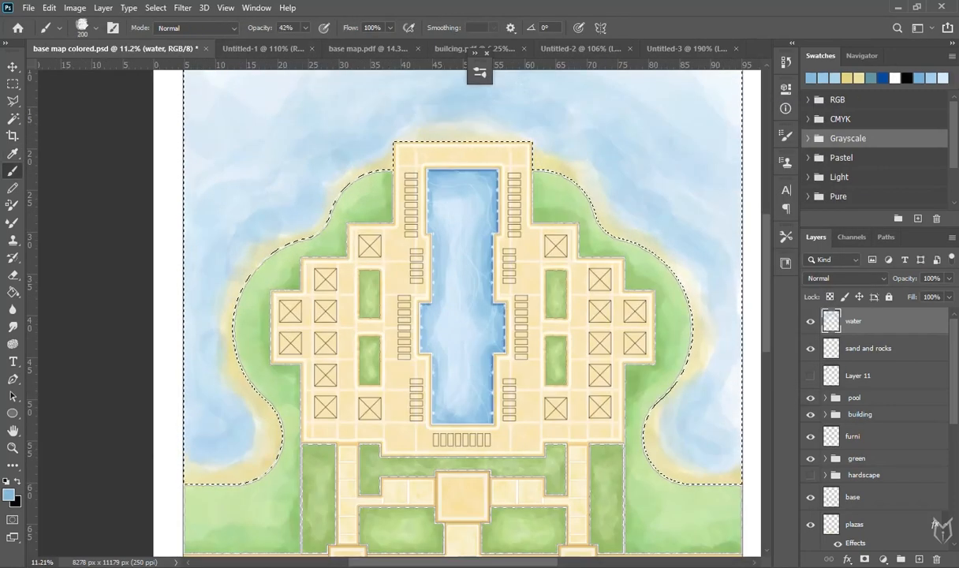
Paint darker blue accents in the water along the left-hand shore at 29% opacity.
drag(431, 316, 466, 262)
key(2)
key(9)
drag(261, 189, 244, 379)
Blend the blue shading in the water off the upper right shore with an 1100 px brush.
scroll(209, 429, down, 2)
key(bracketright)
key(bracketright)
key(bracketright)
key(bracketright)
key(bracketright)
key(bracketright)
key(bracketright)
key(bracketright)
key(bracketright)
drag(505, 169, 603, 272)
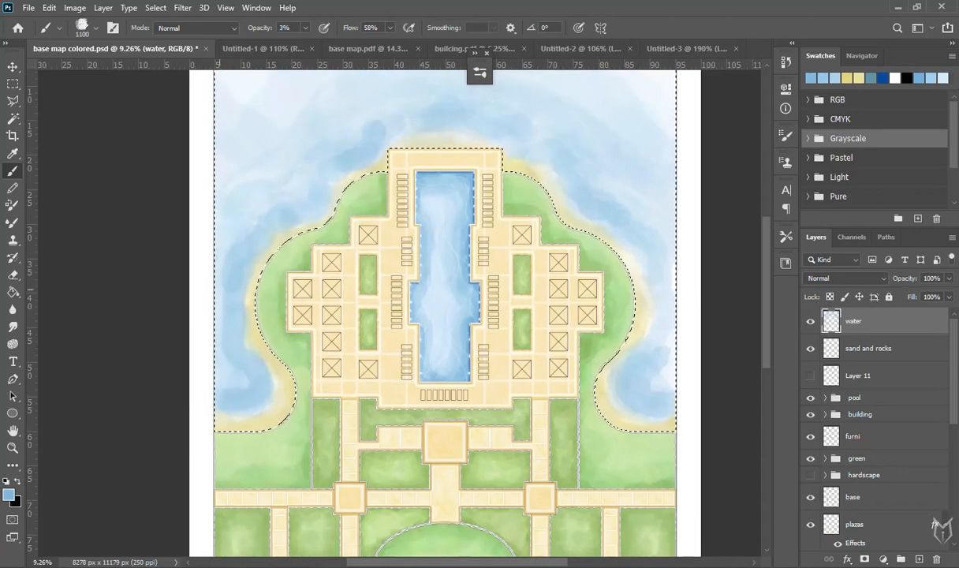
Paint soft blue shading over the water beyond the pool terrace's upper end at 13% brush opacity.
scroll(335, 168, down, 3)
key(1)
key(3)
drag(474, 150, 331, 166)
Set a very light blue foreground color and paint it over the water beyond the terrace at 41% opacity.
click(8, 494)
click(527, 152)
click(779, 138)
scroll(332, 167, down, 1)
click(9, 495)
click(486, 147)
click(779, 138)
key(4)
key(1)
drag(521, 178, 473, 162)
Sample a blue from the water and blend it along the upper left-hand shore at 17% opacity.
alt+click(268, 174)
key(1)
key(7)
mouse_move(315, 130)
mouse_down()
mouse_move(256, 158)
mouse_move(248, 233)
mouse_up()
Reduce the brush size, sample the water color near the left-hand shore, and blend it over the adjoining water.
scroll(253, 349, up, 6)
key(bracketleft)
key(bracketleft)
key(bracketleft)
key(bracketleft)
key(bracketleft)
key(bracketleft)
key(bracketleft)
key(bracketleft)
key(bracketleft)
alt+click(286, 345)
scroll(286, 344, down, 7)
mouse_move(276, 321)
mouse_down()
mouse_move(264, 299)
mouse_move(230, 312)
mouse_up()
Deselect the water area and crop the canvas closer to the site plan.
scroll(332, 236, up, 1)
key(e)
key(ctrl+d)
key(c)
drag(571, 309, 569, 309)
drag(400, 77, 400, 89)
key(Return)
Create a new layer above the water and draw thin white wave lines along the shoreline with a 10 px brush at 82% opacity.
key(e)
scroll(415, 158, up, 5)
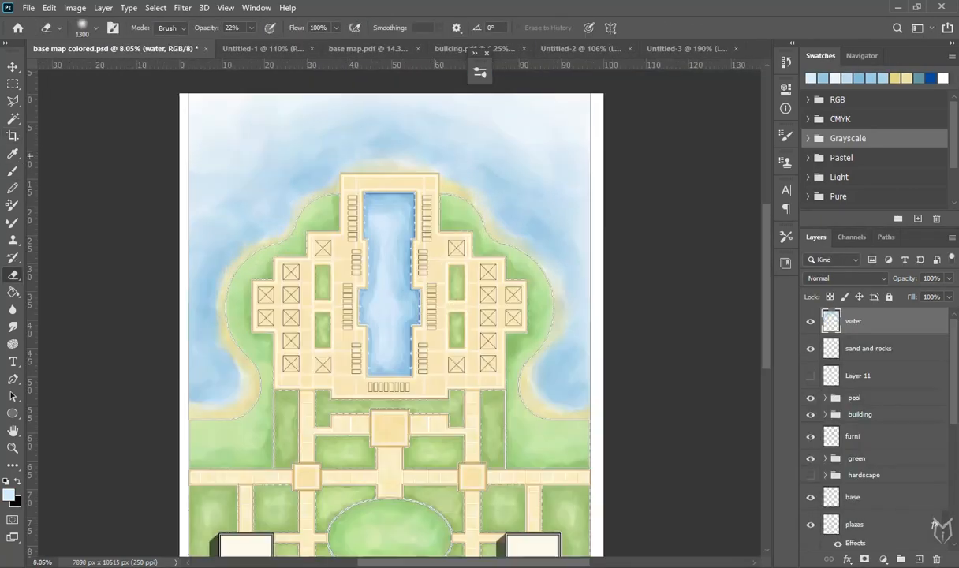
drag(371, 220, 407, 187)
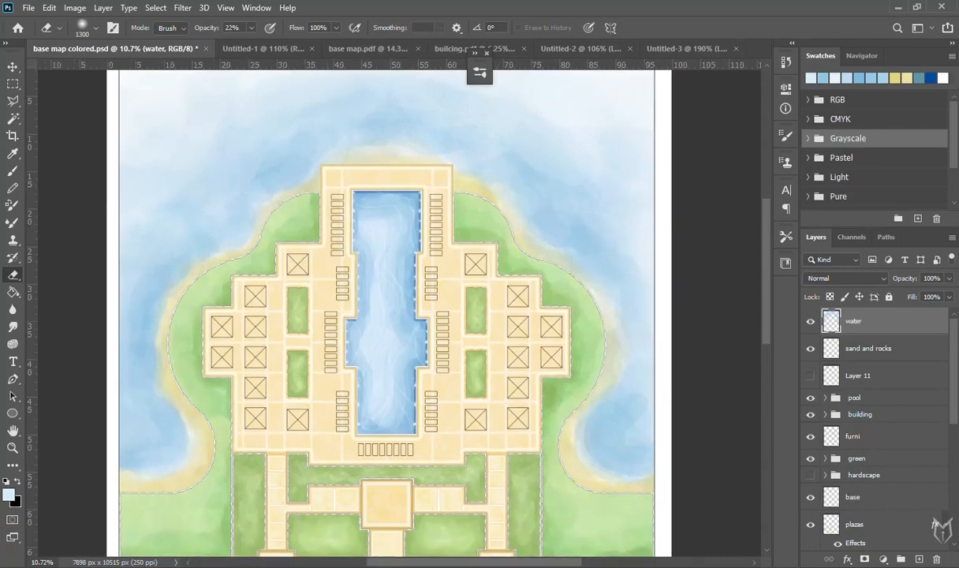
key(ctrl+shift+alt+n)
key(b)
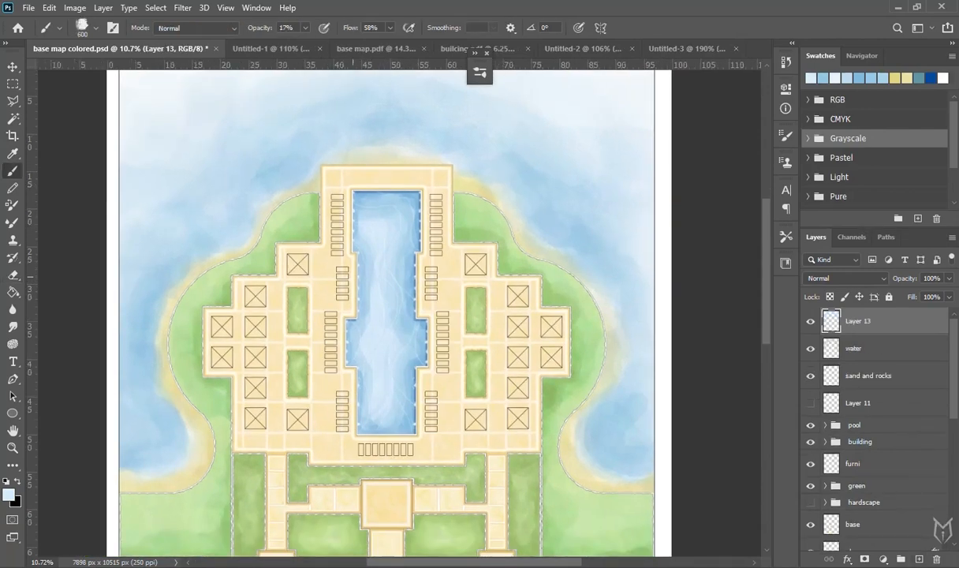
key(d)
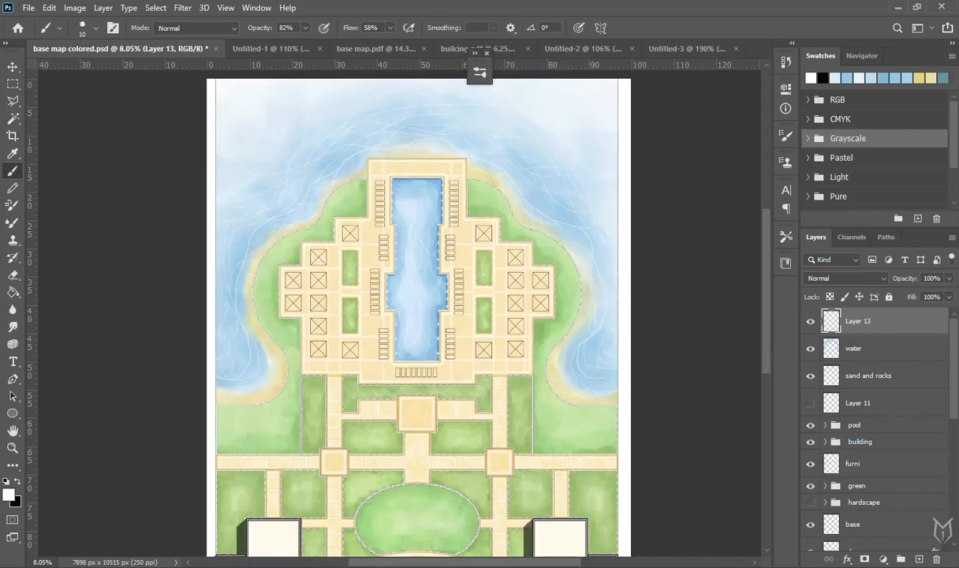
Group the wave-line and water layers, move the sand and rocks layer into the group, and name the group water.
shift+click(859, 348)
key(ctrl+g)
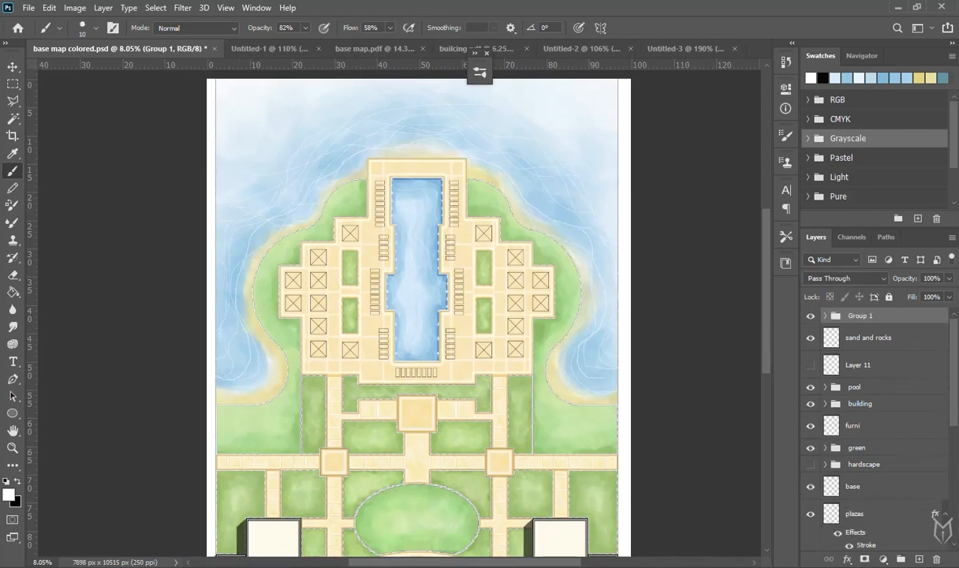
click(868, 338)
drag(868, 338, 859, 315)
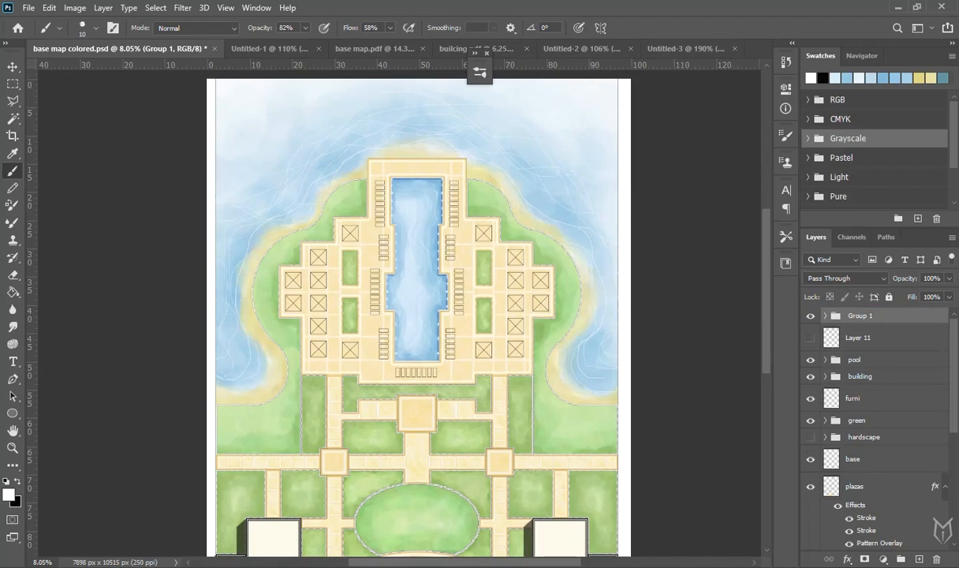
double_click(860, 315)
key(Return)
scroll(450, 271, down, 3)
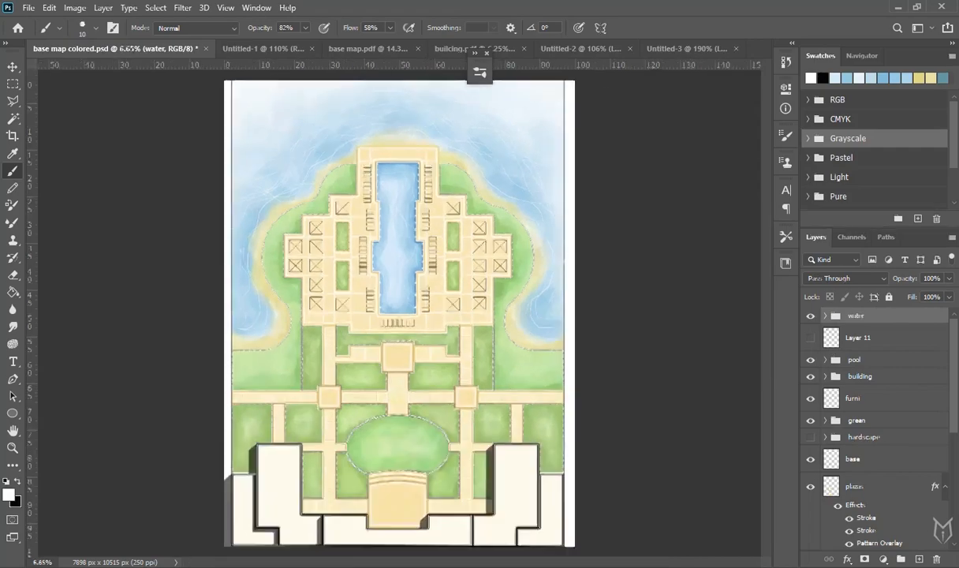
Create a new layer above the water group and Magic Wand-select the second lounger rectangle beside the pool's wide right-hand section.
scroll(451, 271, up, 5)
scroll(289, 220, up, 5)
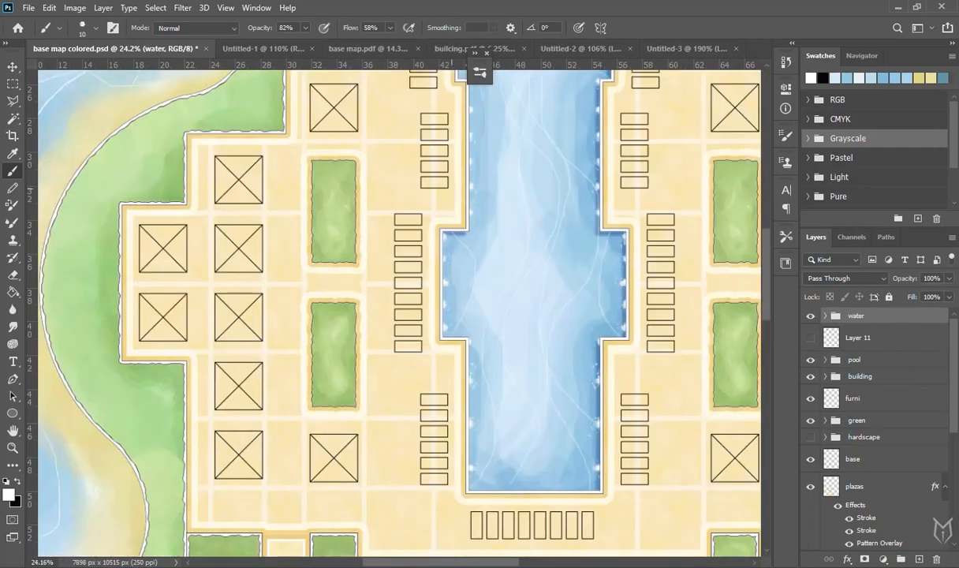
drag(452, 189, 387, 213)
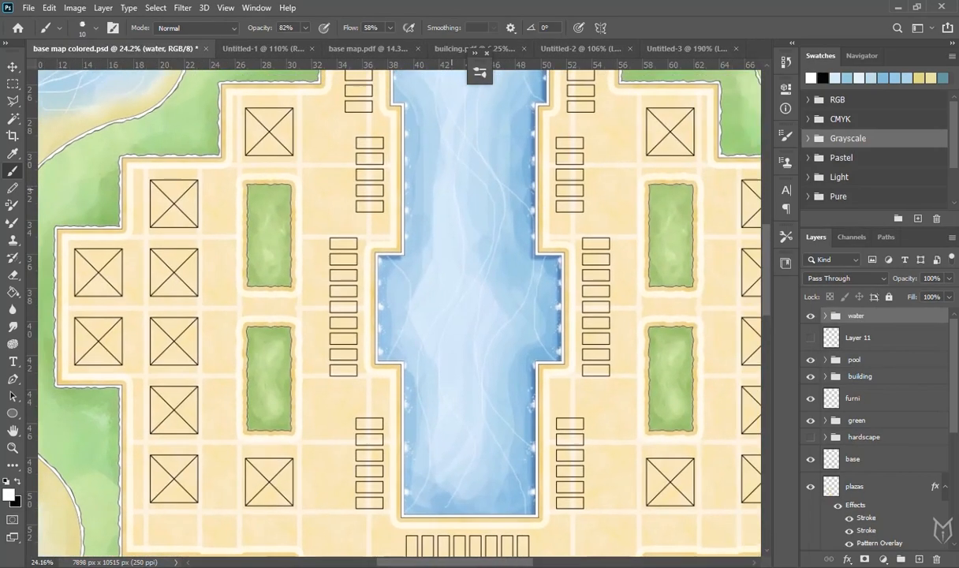
drag(500, 172, 425, 241)
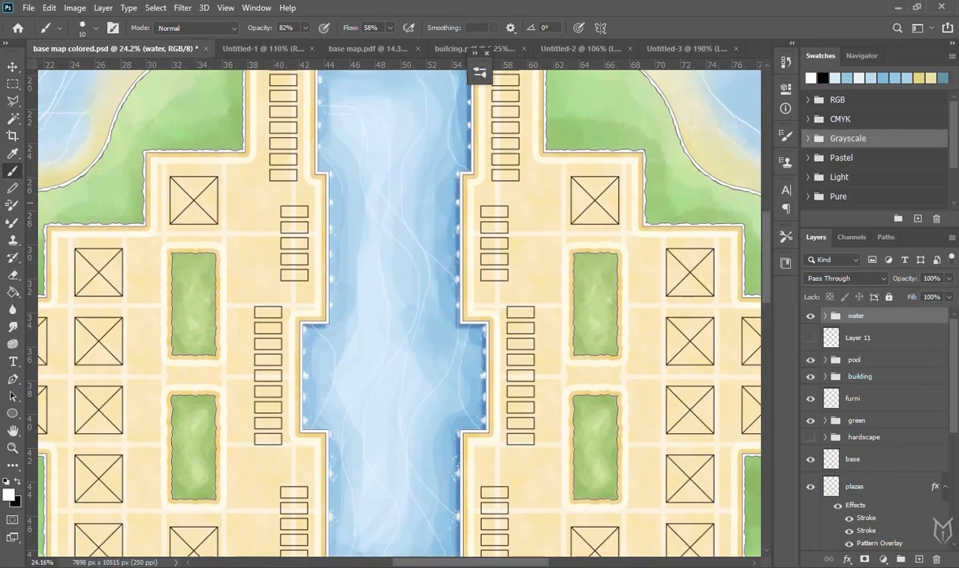
scroll(536, 323, up, 3)
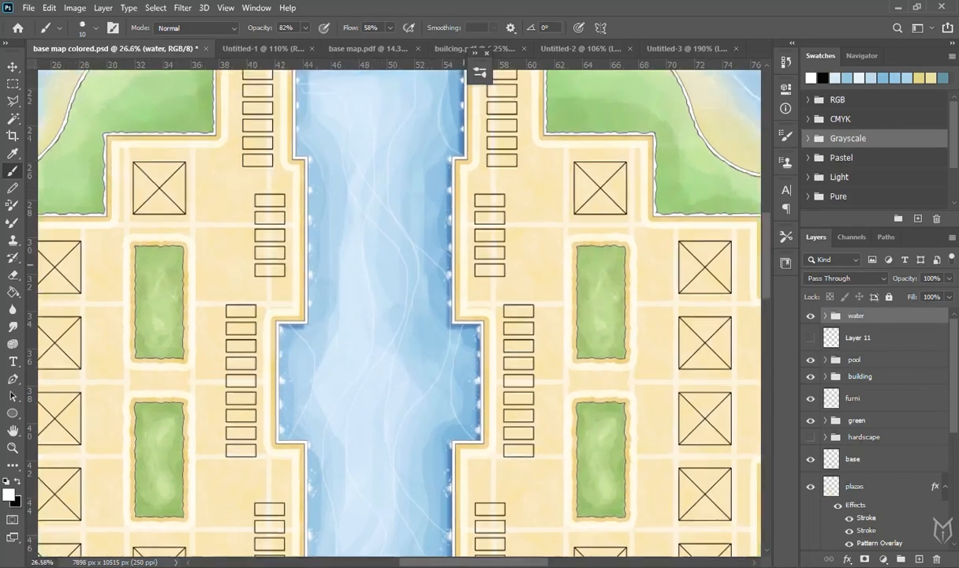
click(919, 559)
drag(487, 316, 365, 288)
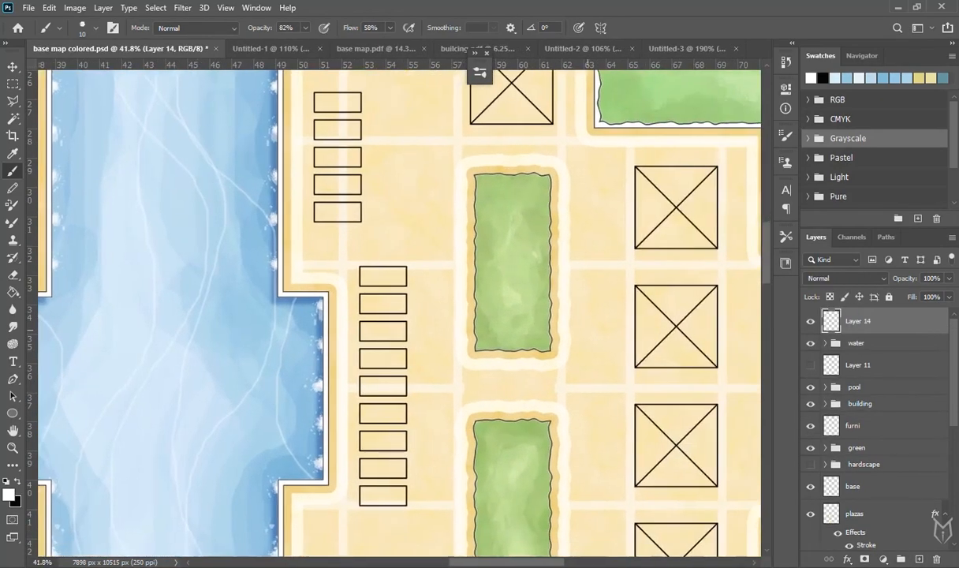
scroll(364, 287, up, 4)
scroll(372, 316, up, 4)
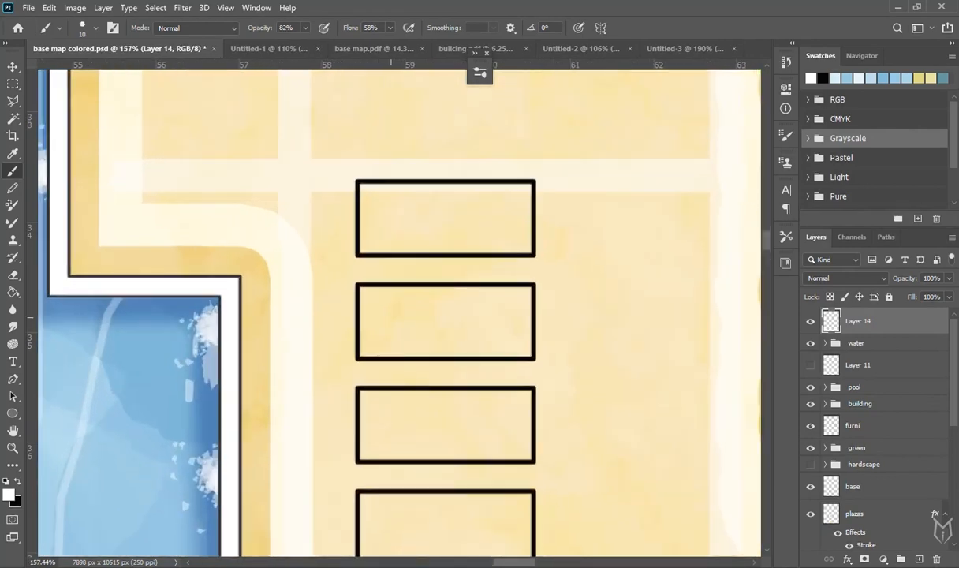
key(w)
click(398, 312)
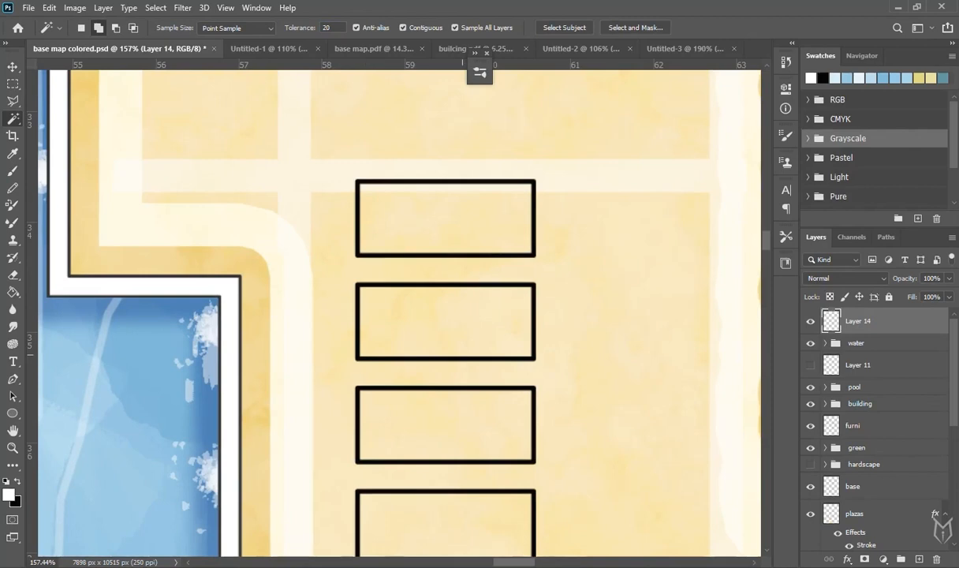
scroll(396, 322, down, 1)
key(q)
key(q)
scroll(396, 323, down, 3)
scroll(396, 323, up, 2)
scroll(396, 330, up, 1)
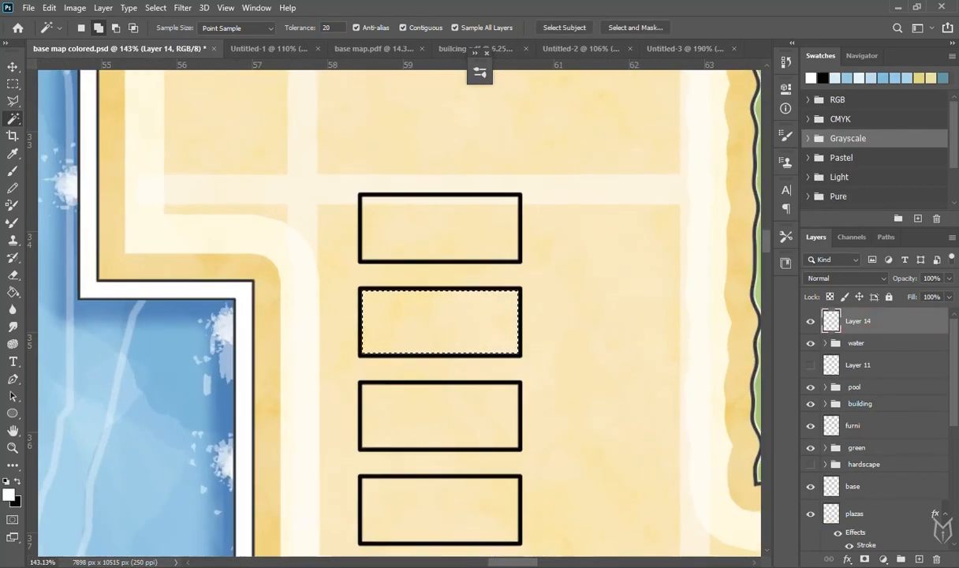
Sample the paving color, shift it to an orange-brown, and fill the selected lounger rectangle with it.
key(i)
click(260, 354)
key(w)
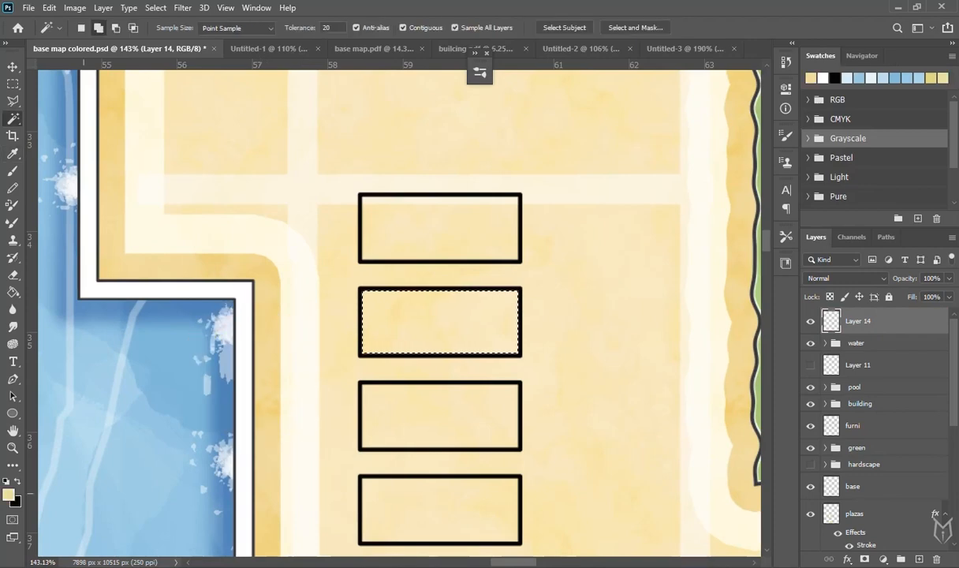
click(8, 495)
click(575, 166)
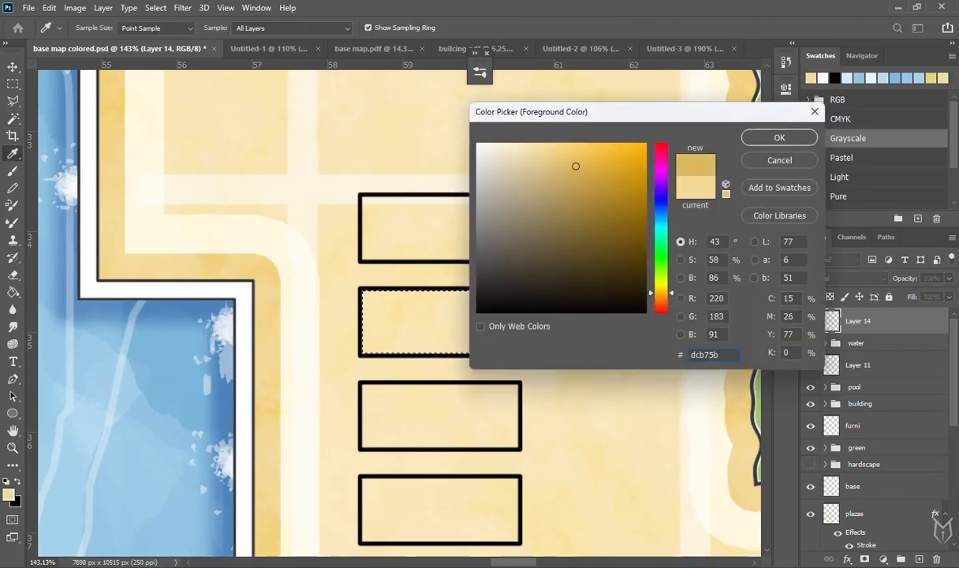
drag(660, 293, 661, 297)
click(779, 137)
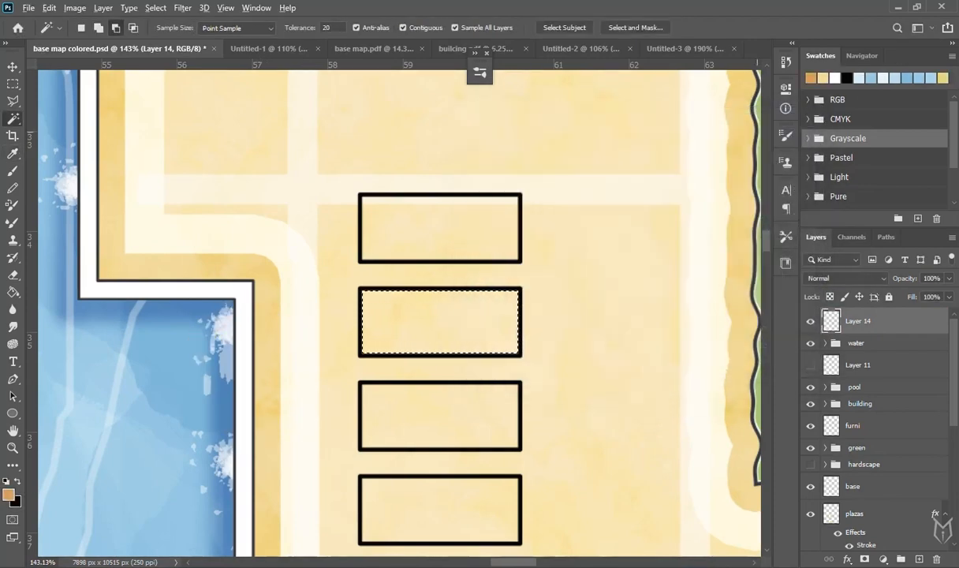
key(alt+BackSpace)
scroll(526, 321, down, 5)
scroll(525, 359, down, 2)
scroll(525, 359, up, 7)
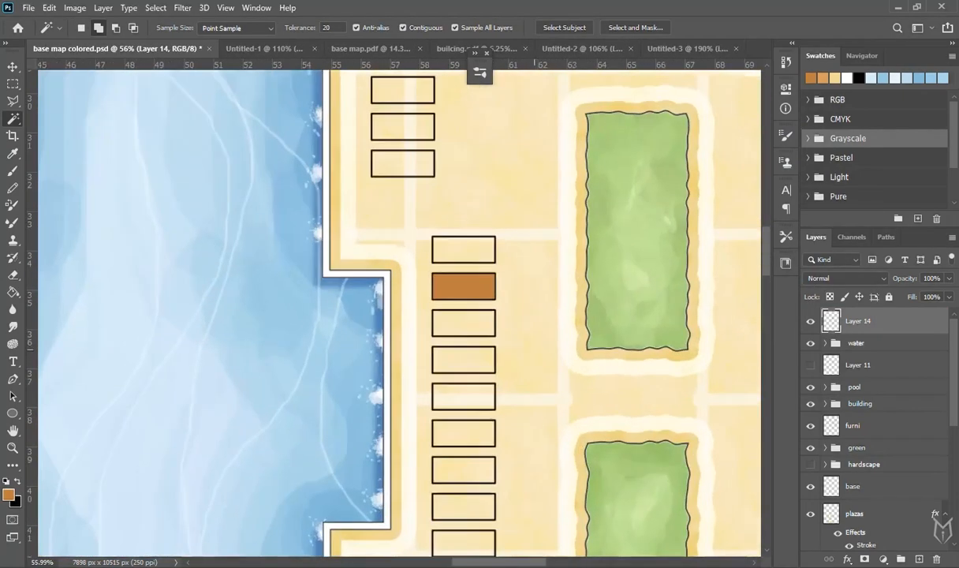
Fill a narrow headrest strip at the right end of the lounger with the lighter tan #cfa06d and deselect it.
key(m)
scroll(427, 209, up, 2)
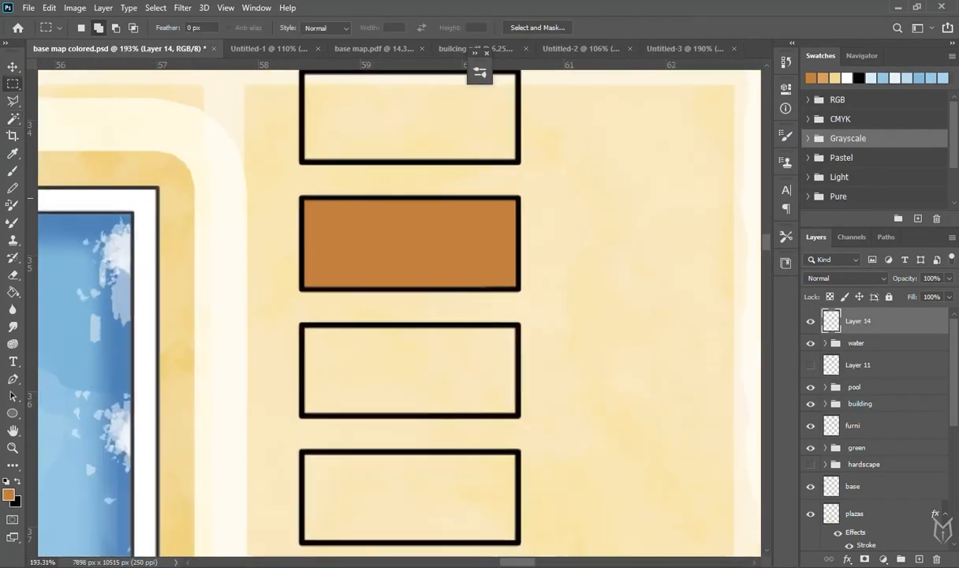
drag(477, 198, 517, 289)
click(9, 495)
click(556, 175)
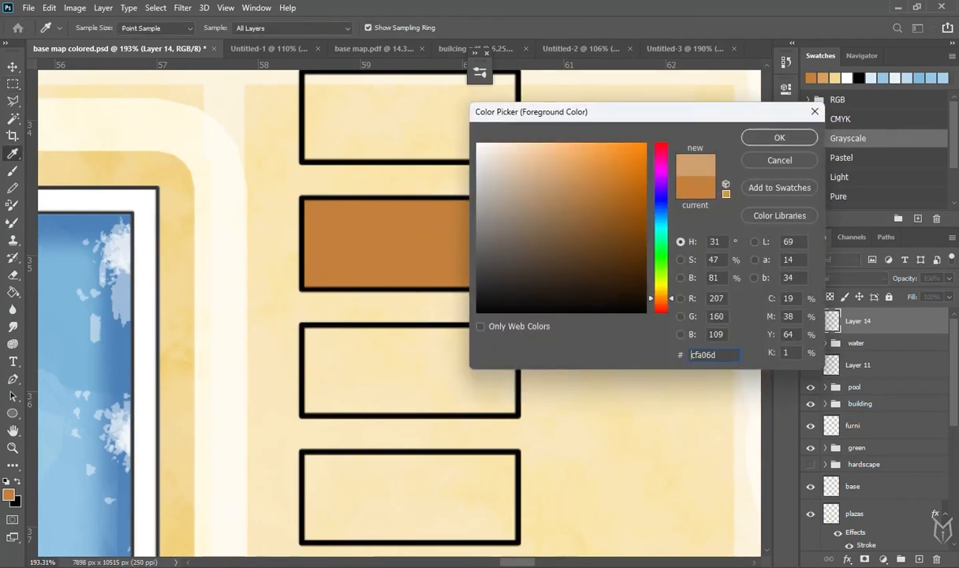
key(Return)
key(alt+BackSpace)
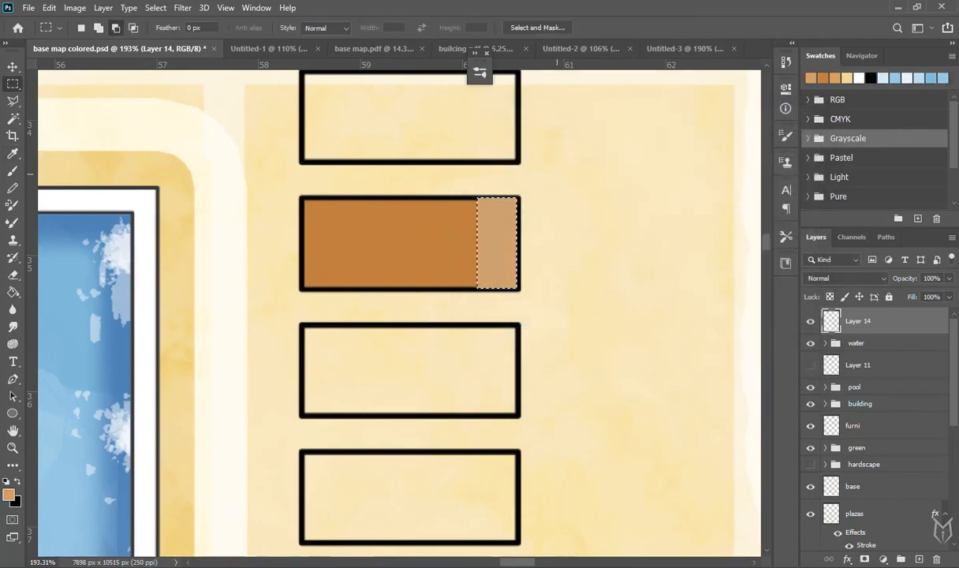
key(ctrl+d)
scroll(481, 221, down, 5)
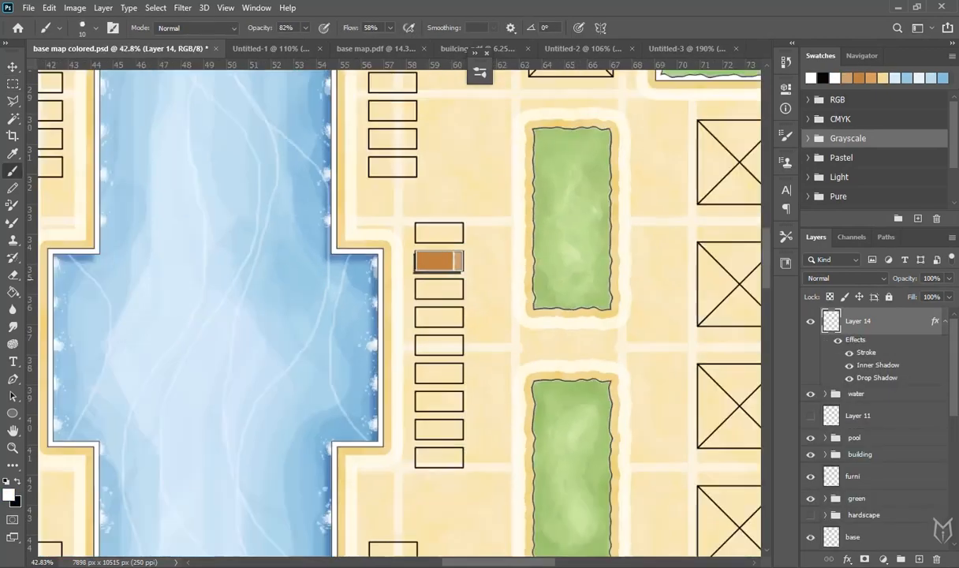
Select the colored lounger and place a copy on the rectangle directly below it.
key(m)
drag(488, 246, 410, 289)
scroll(411, 288, down, 5)
key(v)
scroll(420, 339, up, 4)
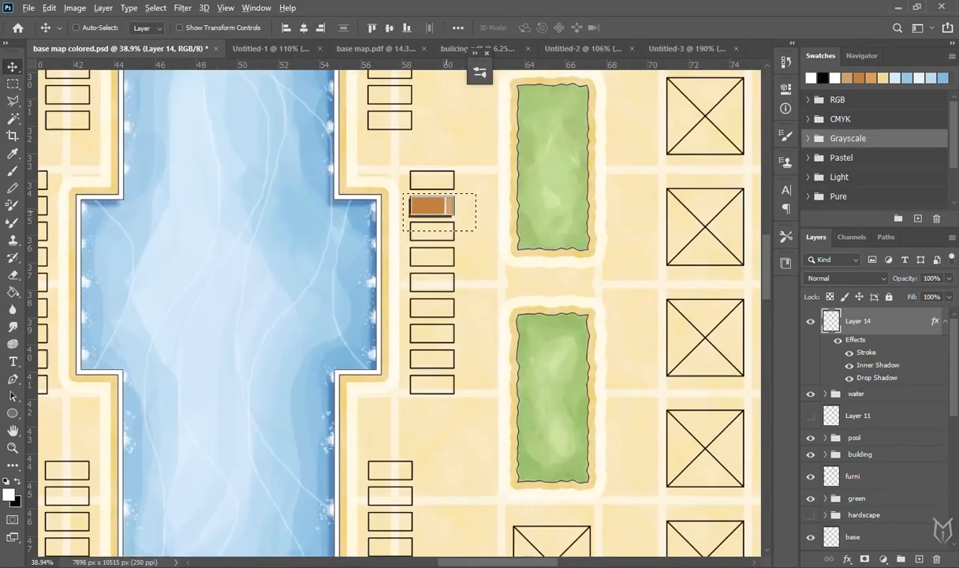
drag(451, 217, 451, 227)
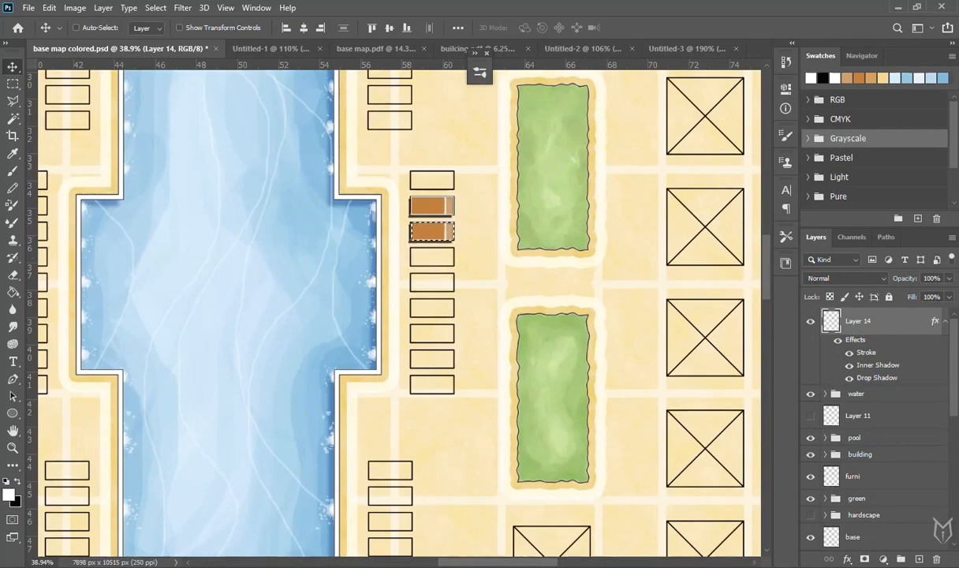
drag(411, 249, 441, 206)
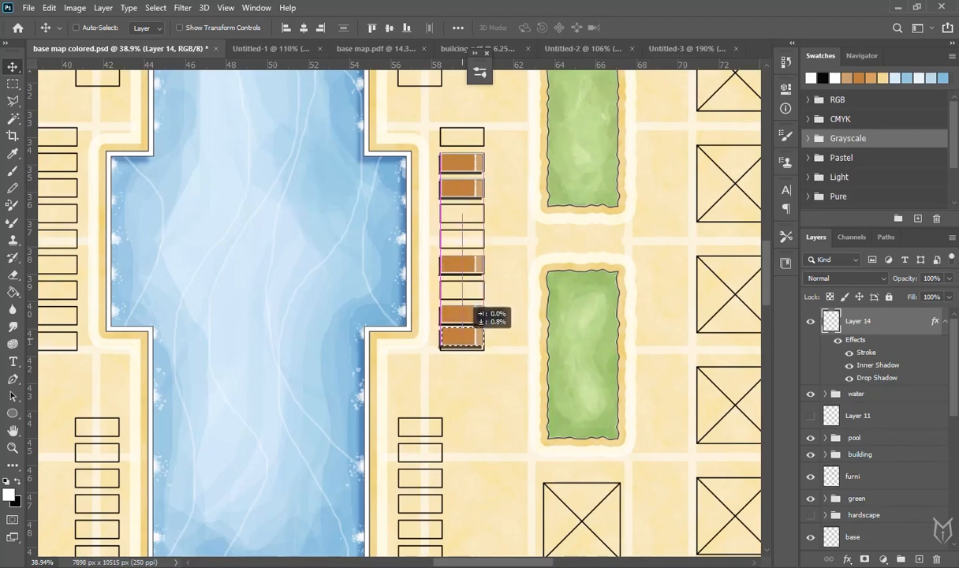
Place further lounger copies on the outlined rectangles along the pool's right-hand side.
drag(464, 331, 422, 399)
scroll(464, 331, down, 2)
scroll(399, 436, up, 7)
scroll(399, 394, down, 3)
drag(368, 422, 368, 315)
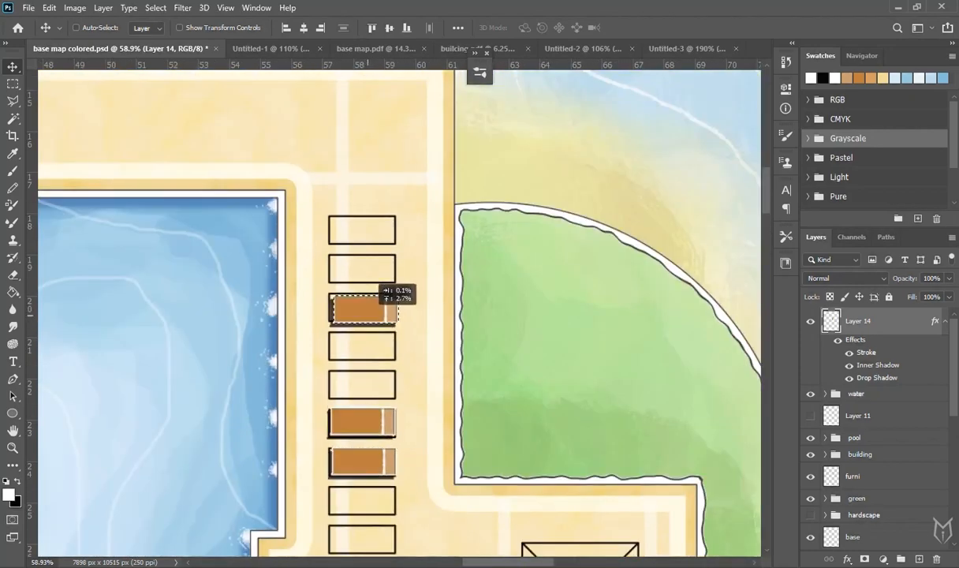
Rename the lounger layer as shazlonge.
scroll(367, 165, down, 2)
double_click(858, 321)
text(shazlonge)
key(Return)
Copy loungers across to the pool's left-hand side and flip them horizontally so the headrests face away from the water.
scroll(370, 261, up, 2)
drag(376, 244, 376, 322)
scroll(473, 315, down, 3)
drag(513, 369, 447, 433)
drag(644, 353, 551, 352)
drag(551, 353, 508, 352)
scroll(394, 394, down, 4)
scroll(354, 394, up, 5)
key(ctrl+t)
key(Return)
drag(334, 365, 332, 365)
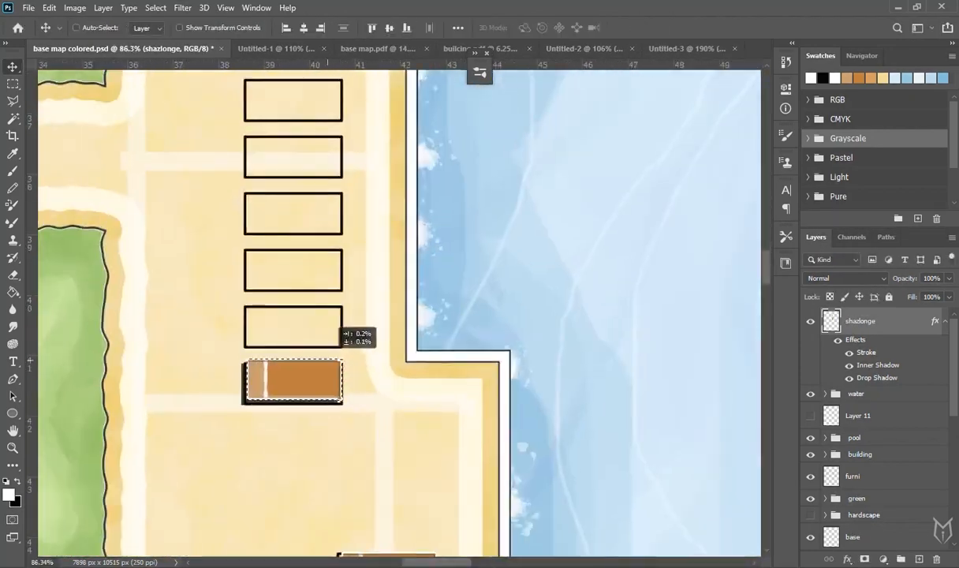
Place copies of the flipped lounger on several outlined rectangles along the pool's left-hand side.
drag(293, 463, 292, 350)
scroll(293, 349, down, 2)
drag(390, 387, 389, 336)
scroll(355, 355, up, 2)
drag(330, 347, 329, 396)
scroll(329, 316, down, 2)
drag(335, 202, 332, 167)
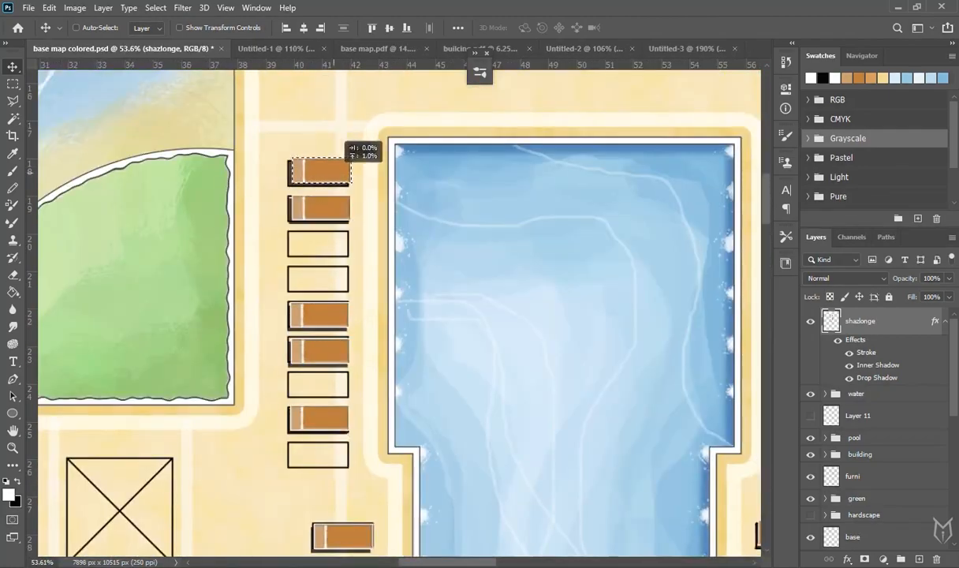
Select the lounger outlines beside the pool on the furni layer, delete them, and clear the selection.
scroll(373, 329, down, 6)
click(853, 476)
key(m)
drag(433, 411, 396, 340)
drag(458, 375, 402, 210)
drag(294, 188, 336, 343)
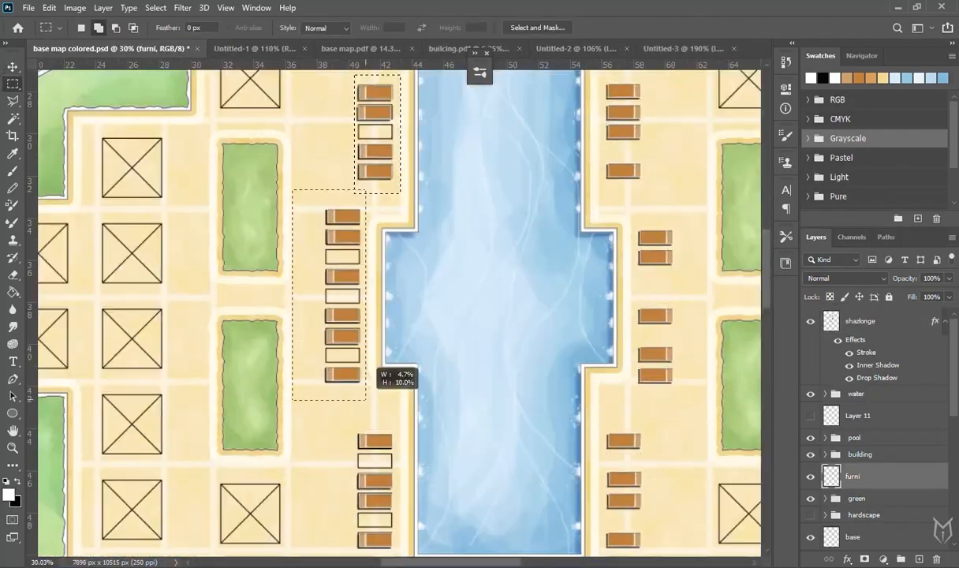
key(Delete)
key(ctrl+d)
Select the crossed square nearest the pool's upper right side with a rectangular marquee and create a new layer above furni.
scroll(410, 426, up, 5)
scroll(493, 387, down, 7)
drag(493, 351, 382, 426)
scroll(448, 249, up, 4)
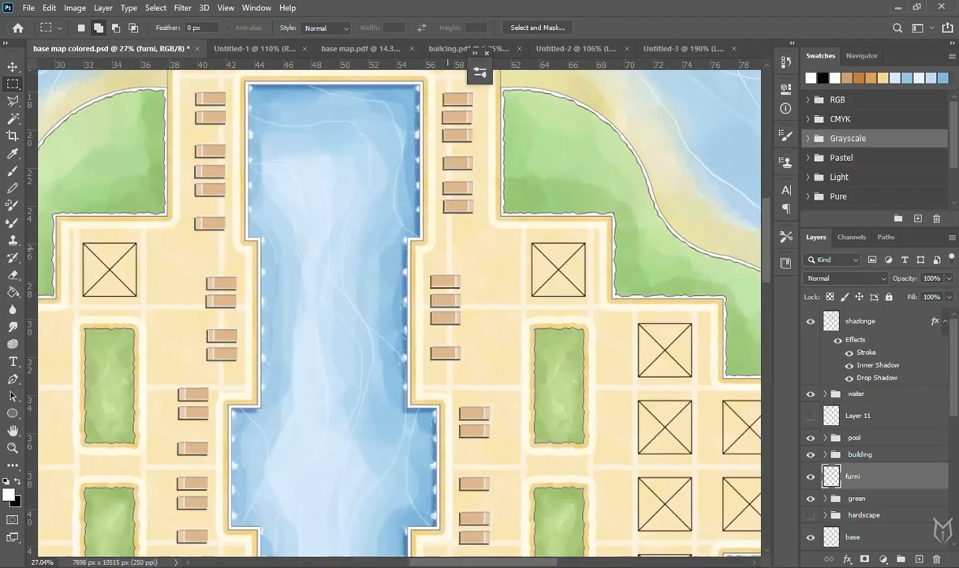
drag(577, 271, 459, 258)
scroll(448, 256, up, 6)
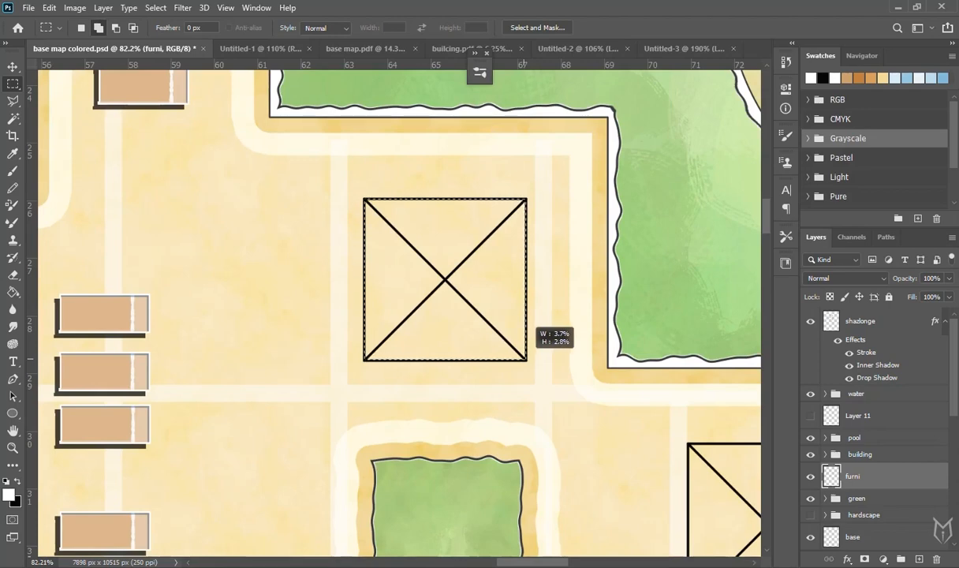
click(919, 559)
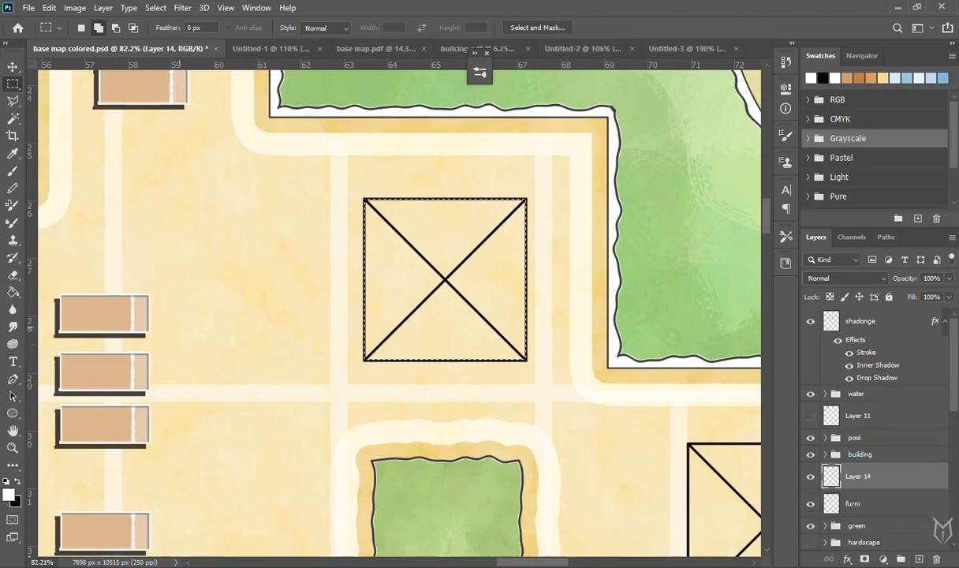
Fill the selected crossed square with a darker brown based on the sampled lounger color, and place Layer 14 below furni.
key(i)
click(108, 426)
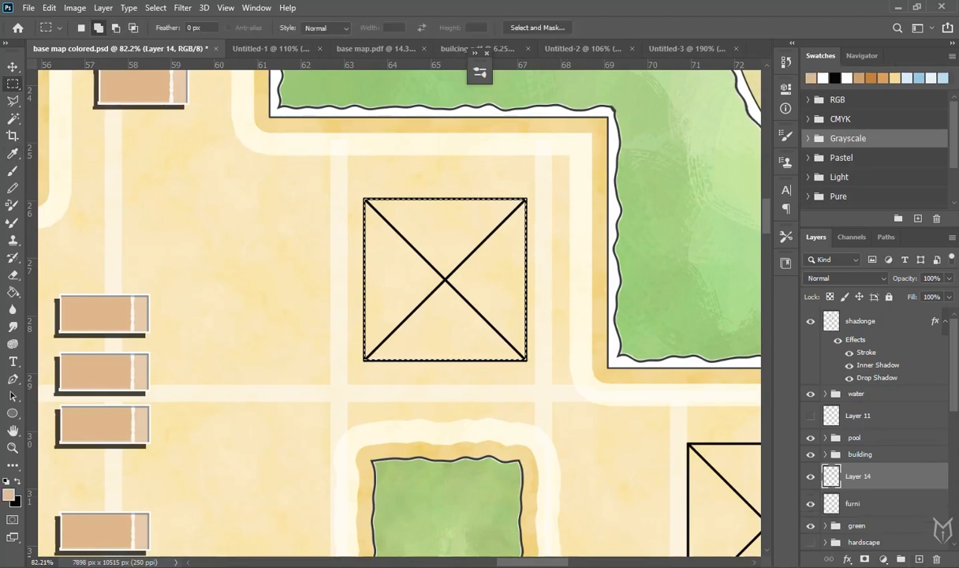
click(9, 495)
click(550, 190)
click(779, 137)
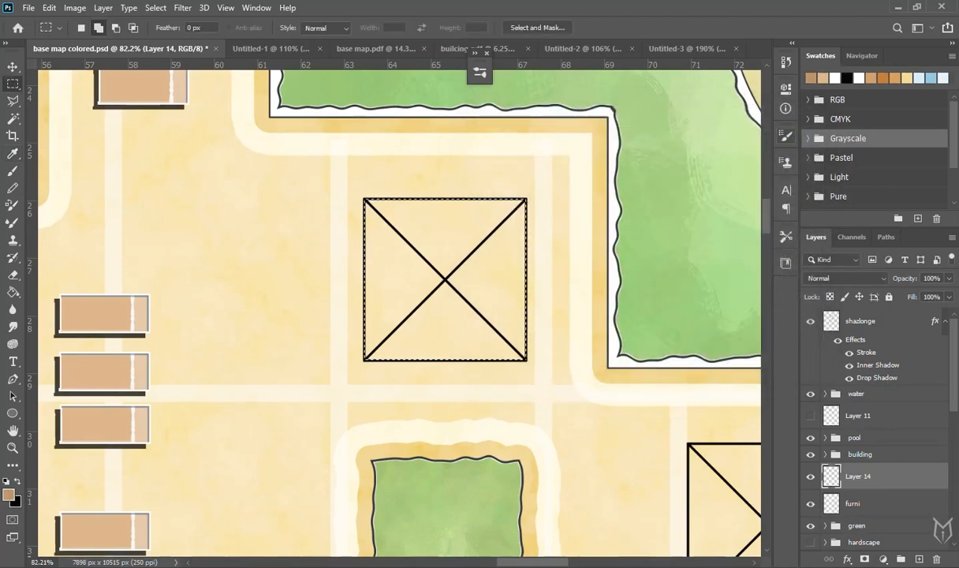
key(alt+BackSpace)
drag(858, 477, 854, 515)
scroll(582, 308, down, 1)
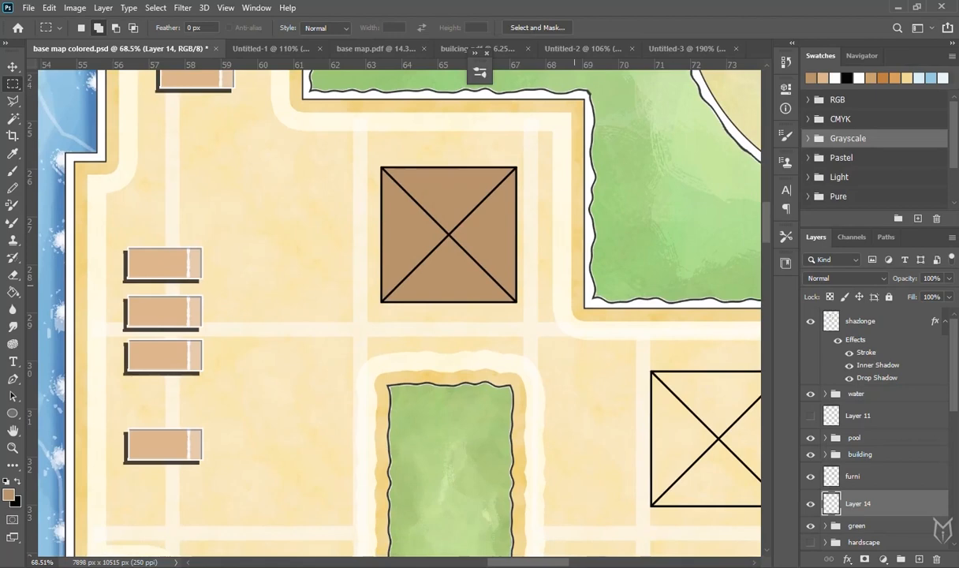
scroll(575, 289, down, 2)
drag(567, 282, 493, 314)
scroll(505, 285, up, 4)
double_click(904, 503)
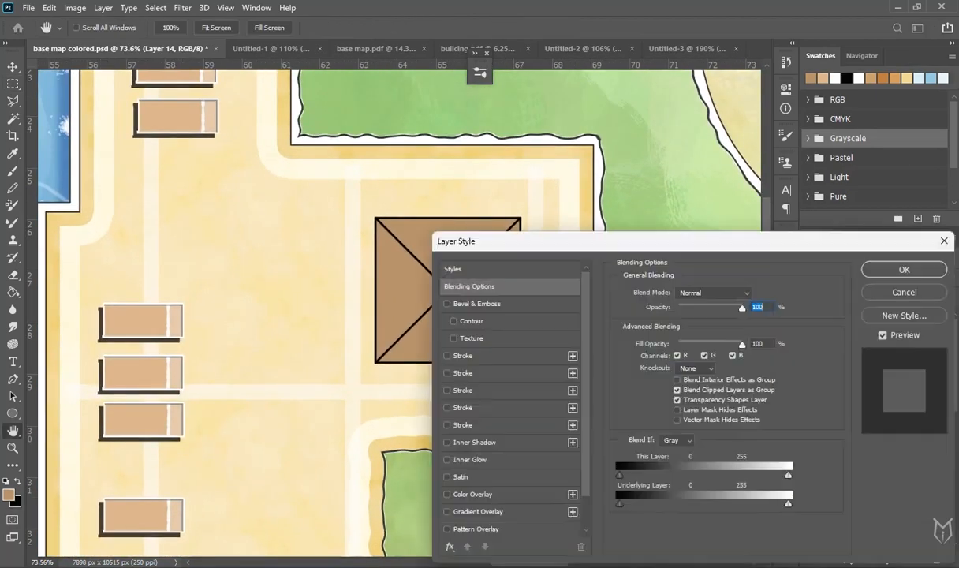
drag(670, 242, 781, 213)
click(557, 277)
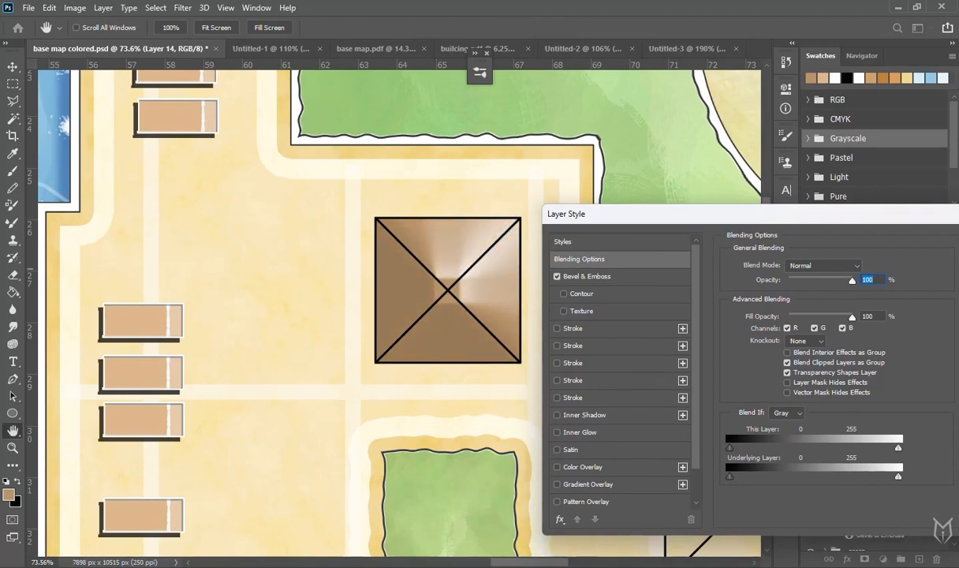
click(586, 276)
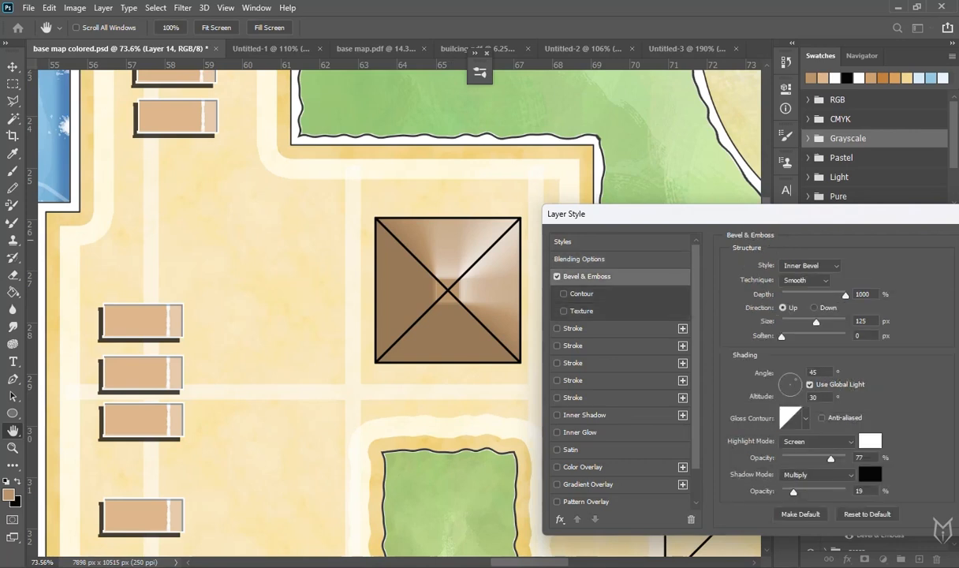
click(782, 390)
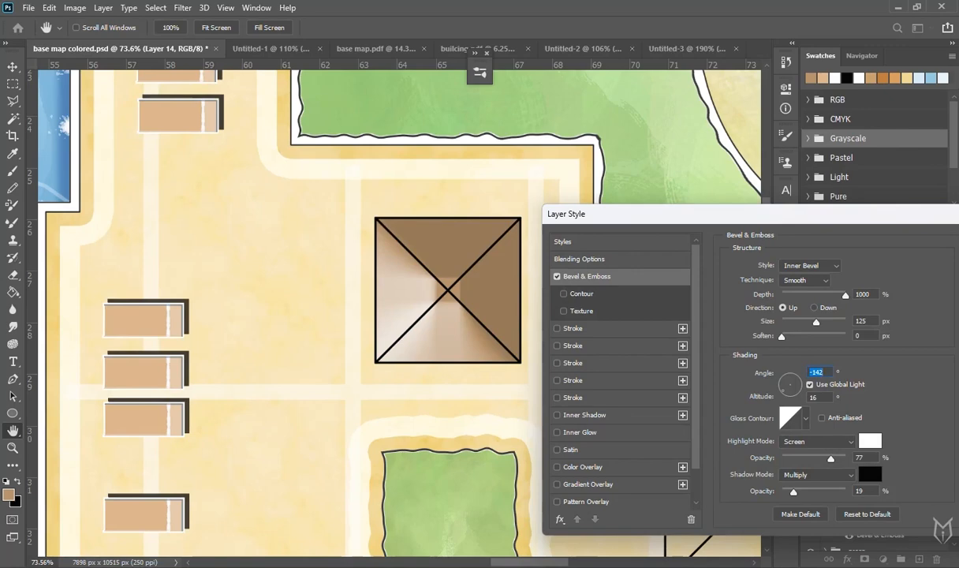
click(809, 385)
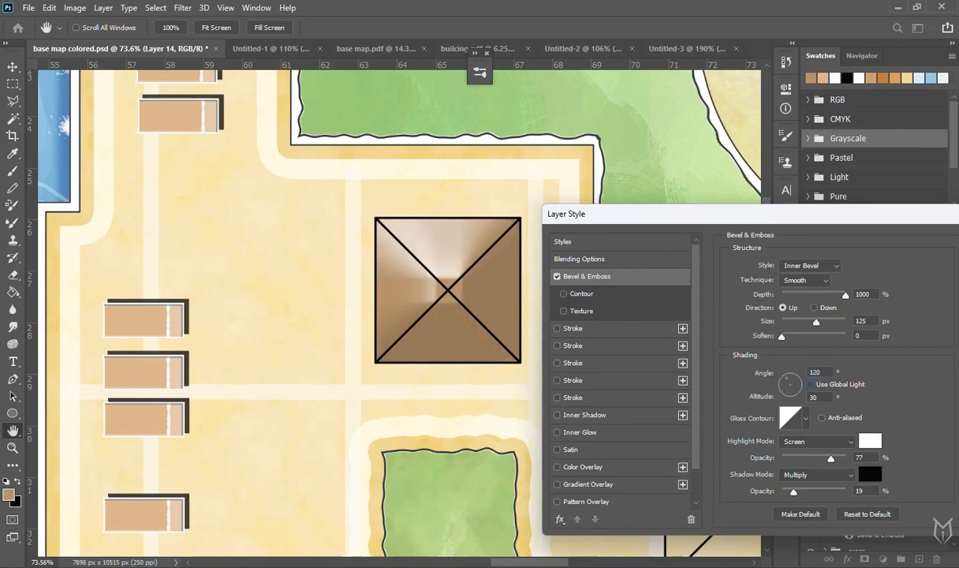
drag(774, 215, 661, 215)
click(901, 266)
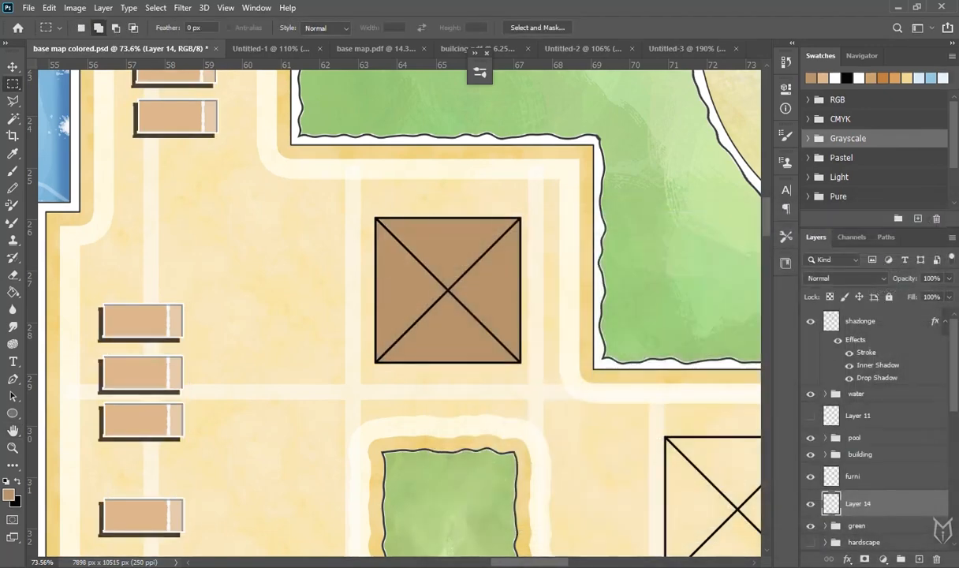
Add an inner Bevel & Emboss to Layer 14 with size 101 px, global light off, angle -141° and altitude 5°.
double_click(901, 504)
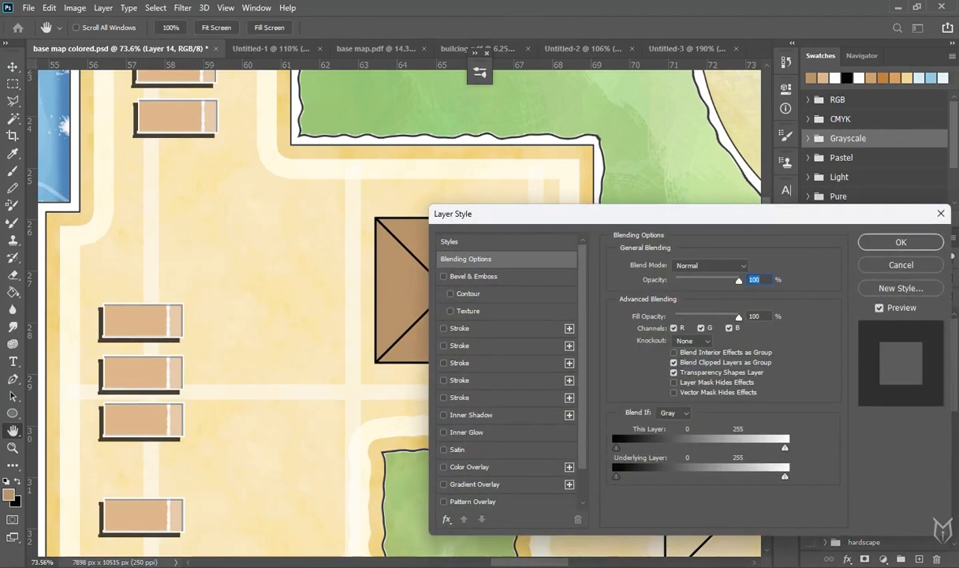
click(473, 277)
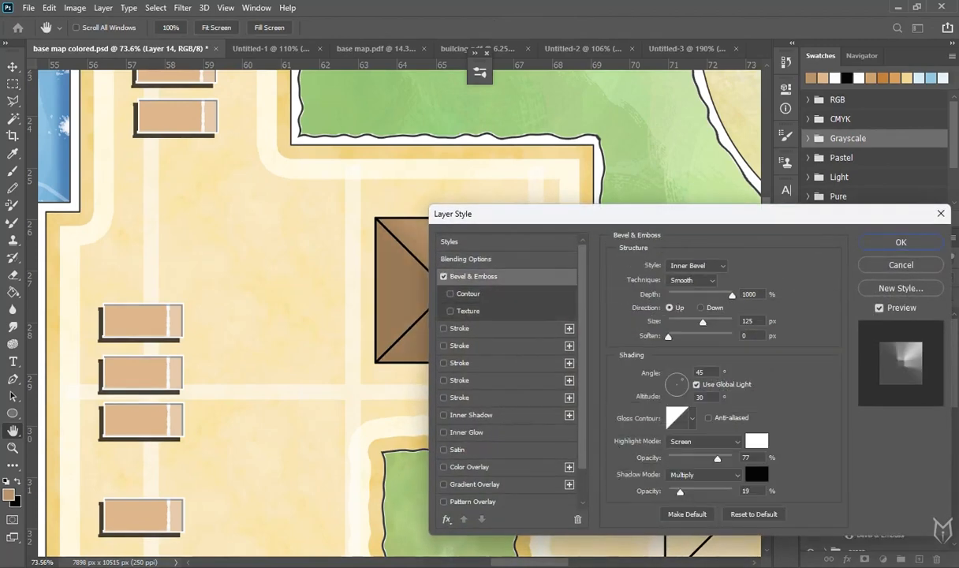
drag(637, 209, 785, 169)
click(843, 344)
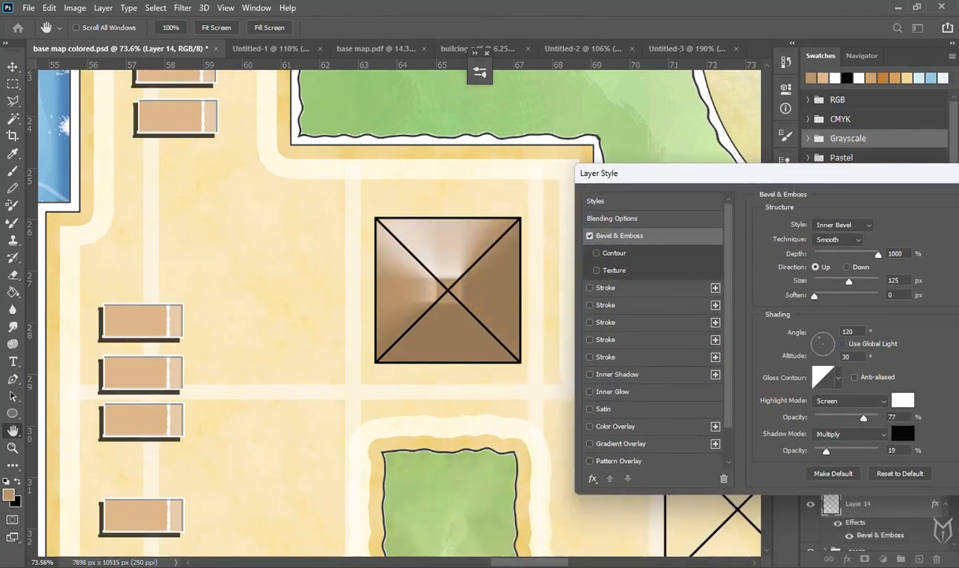
click(814, 351)
mouse_move(848, 281)
mouse_down()
mouse_move(823, 282)
mouse_move(842, 281)
mouse_up()
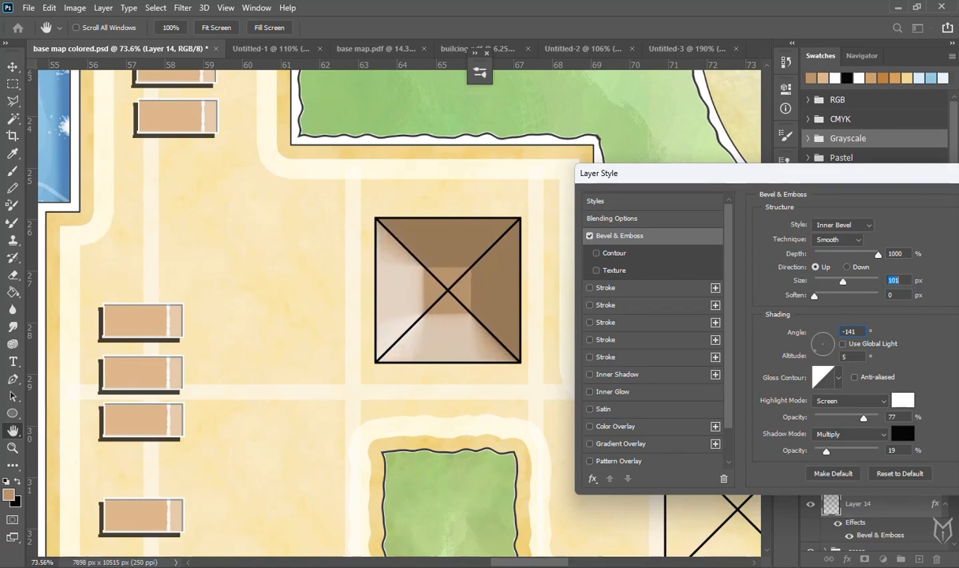
Keep the bevel depth at 1000%, set highlight opacity to 69% and shadow opacity to 24%, and apply the style.
key(Tab)
mouse_move(878, 254)
mouse_down()
mouse_move(826, 255)
mouse_move(879, 254)
mouse_up()
mouse_move(862, 418)
mouse_down()
mouse_move(841, 418)
mouse_move(863, 418)
mouse_up()
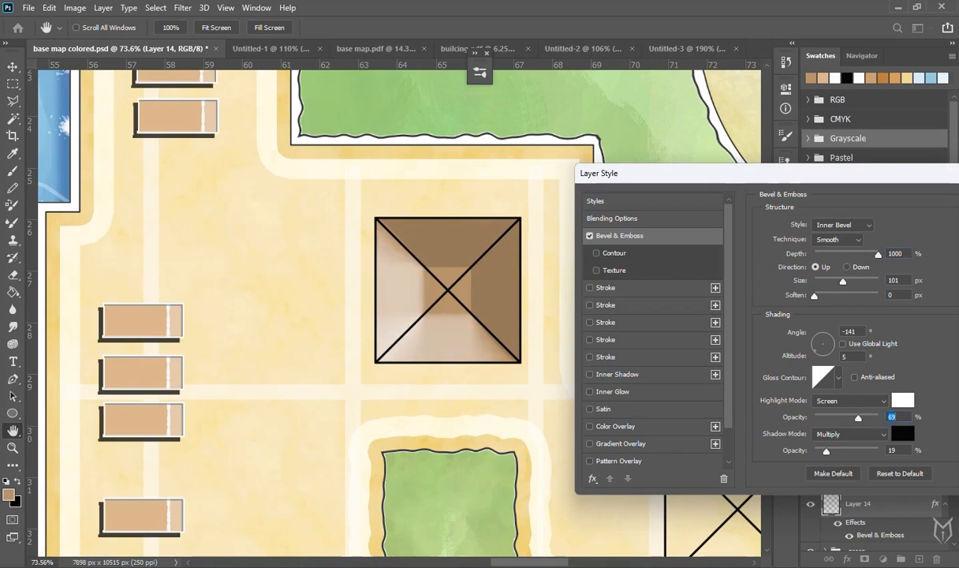
drag(825, 451, 828, 451)
drag(647, 173, 516, 188)
click(916, 216)
Add a Drop Shadow to the brown shade roof with distance 49 px and opacity 54%.
scroll(544, 236, down, 12)
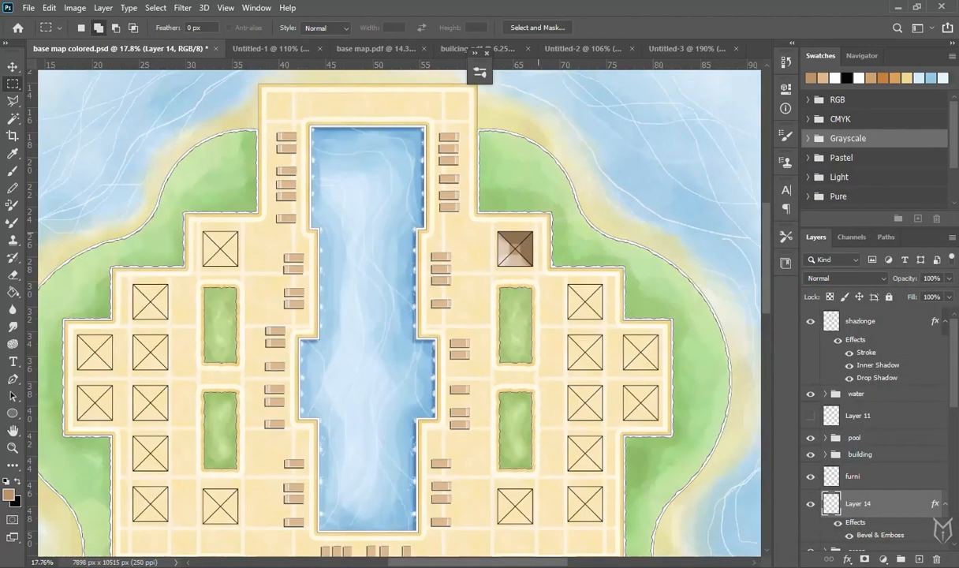
scroll(527, 245, up, 12)
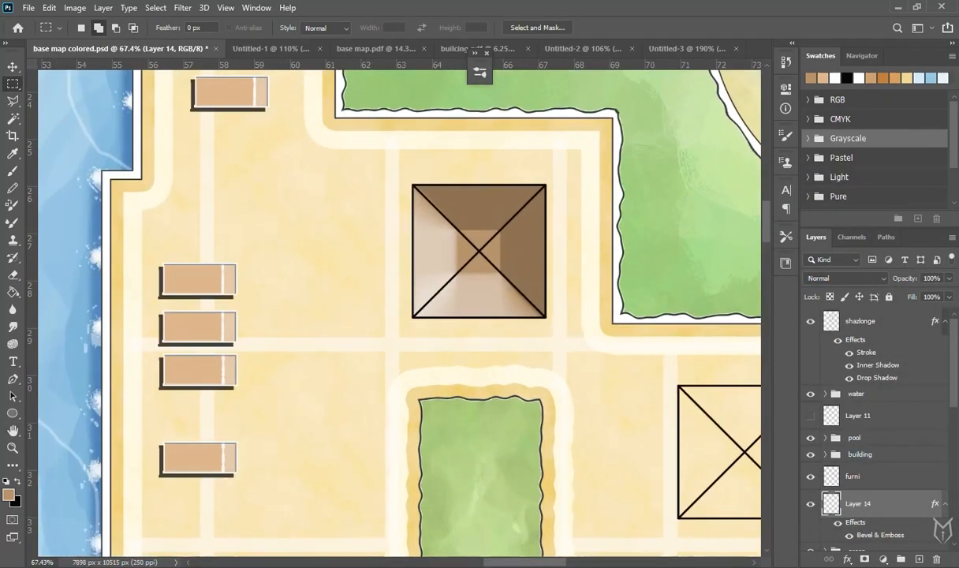
double_click(880, 535)
drag(641, 184, 798, 145)
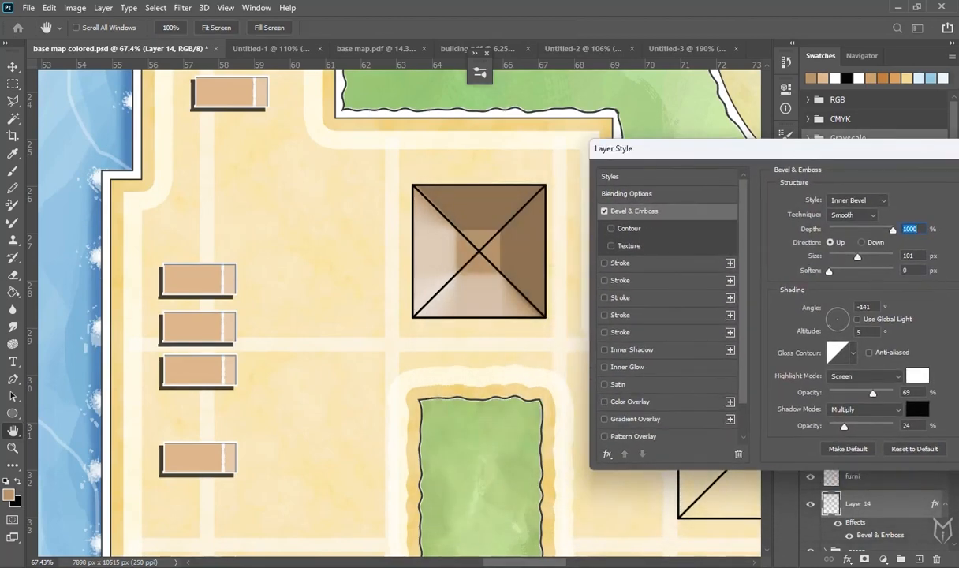
scroll(670, 307, down, 2)
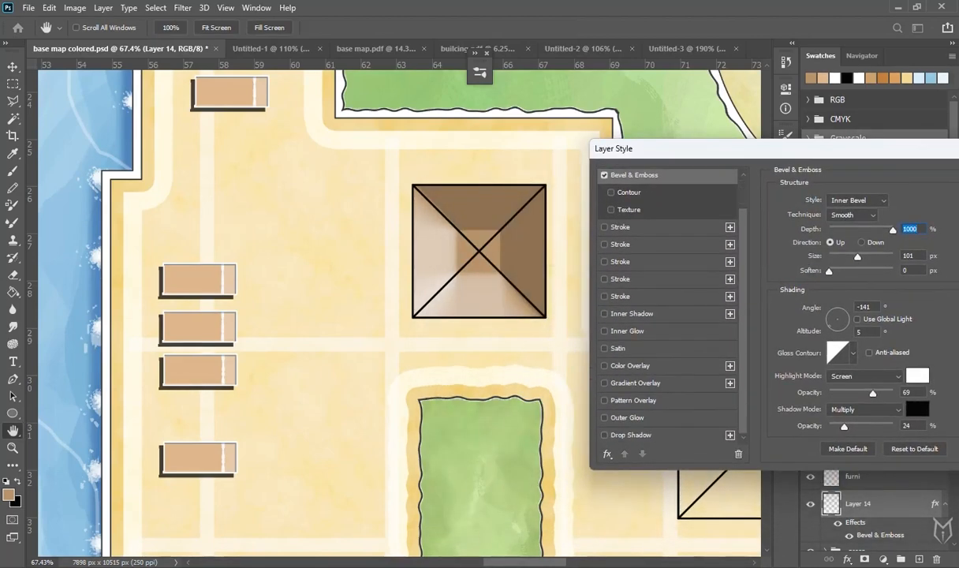
click(605, 436)
click(632, 435)
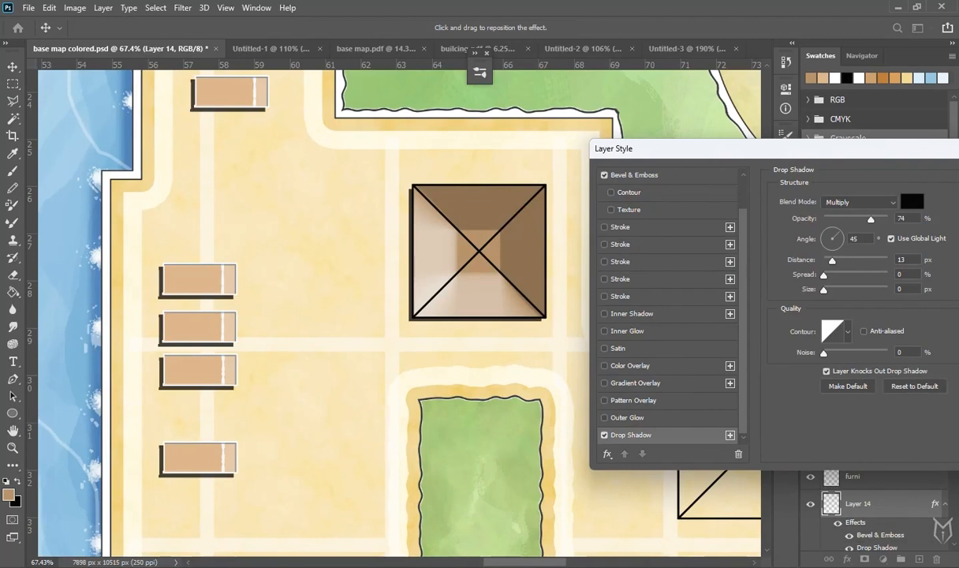
drag(832, 260, 854, 261)
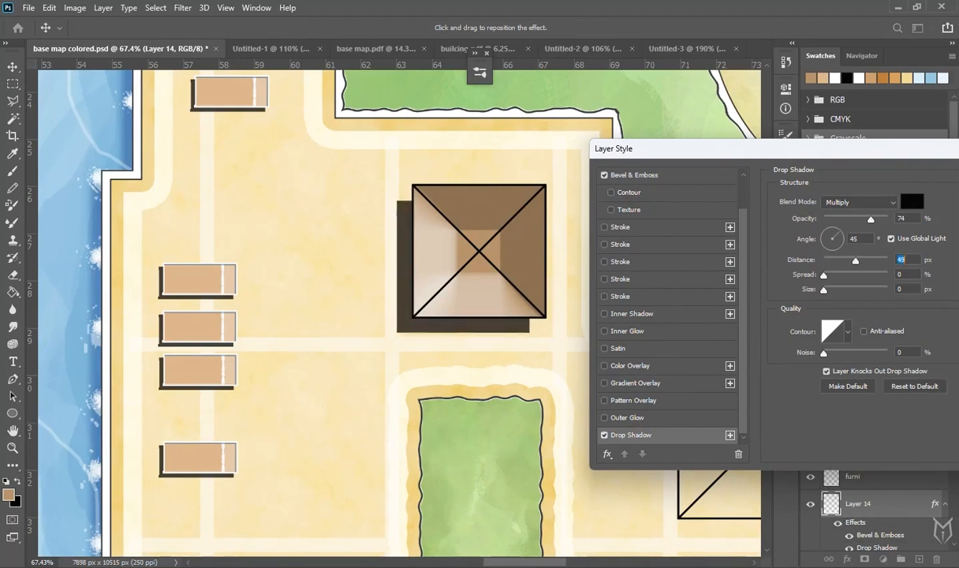
drag(870, 220, 857, 220)
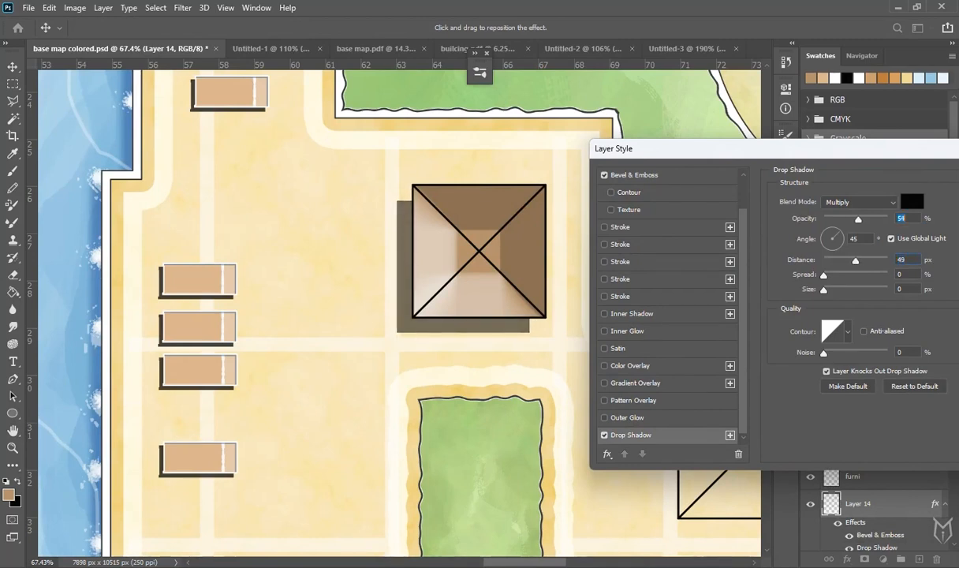
drag(864, 148, 688, 148)
click(886, 177)
Copy the shaded roof onto the next crossed square to its lower right and onto the square directly below that one.
scroll(470, 216, down, 10)
drag(446, 203, 504, 259)
drag(473, 229, 572, 302)
scroll(572, 302, up, 3)
drag(487, 171, 487, 264)
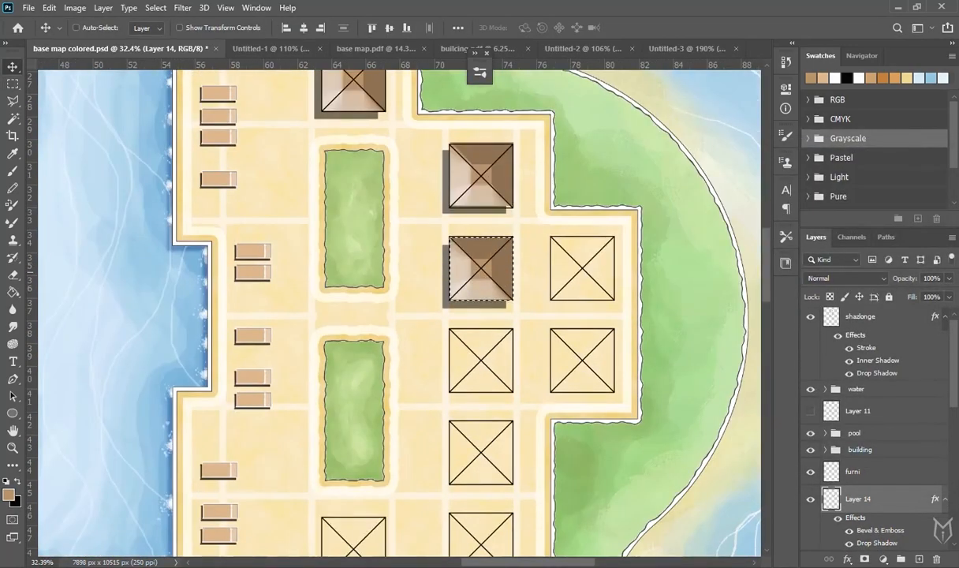
Place copies of the shaded roof on the remaining crossed squares along the pool's right-hand side.
drag(481, 176, 582, 268)
drag(588, 216, 486, 308)
drag(515, 288, 522, 468)
key(m)
scroll(474, 347, down, 10)
scroll(473, 347, up, 10)
drag(697, 377, 544, 381)
Select the group of right-hand roofs and place a transformed copy on the matching squares on the pool's left-hand side.
key(m)
scroll(473, 315, down, 10)
drag(456, 189, 619, 471)
key(ctrl+t)
drag(345, 327, 291, 327)
key(Return)
Recolor all shade roofs with a lighter orange-tan and lower the fill of Layer 14 to 52%.
key(ctrl+u)
mouse_move(637, 225)
mouse_down()
mouse_move(702, 225)
mouse_move(627, 226)
mouse_up()
click(788, 182)
key(alt+BackSpace)
click(9, 494)
click(779, 137)
key(alt+BackSpace)
key(v)
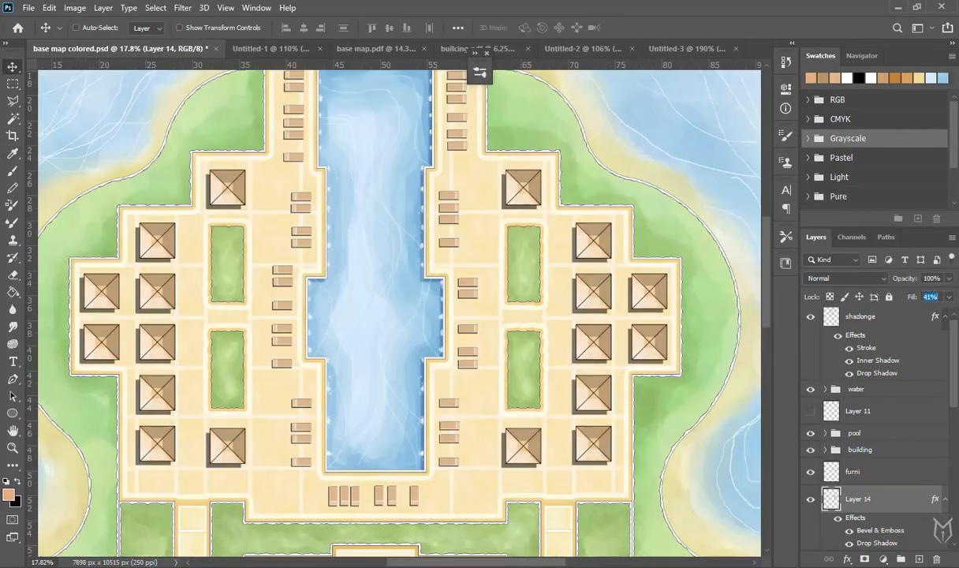
scroll(386, 315, down, 8)
scroll(342, 334, up, 10)
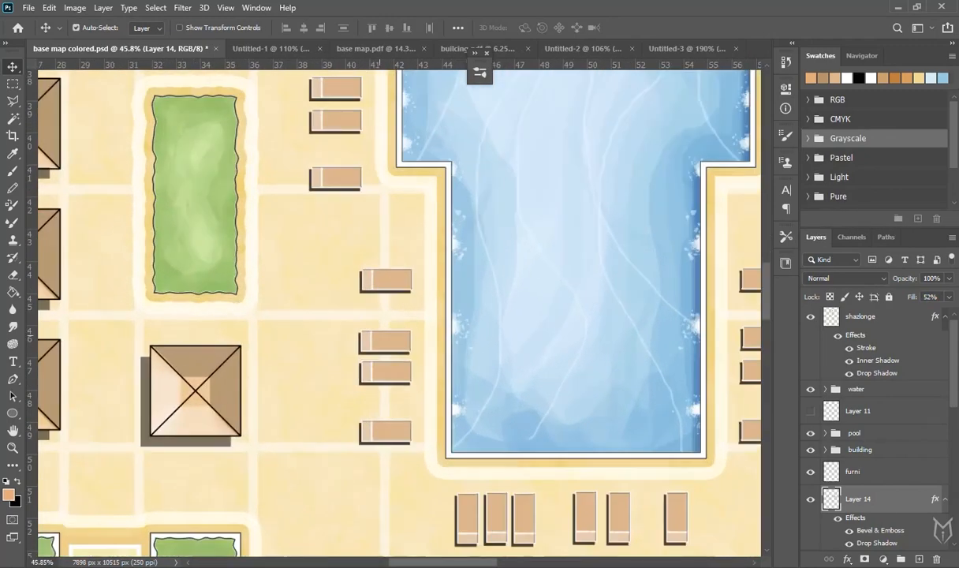
Select the shazlonge layer from a lounger beside the pool and review the whole colored plan.
ctrl+click(379, 335)
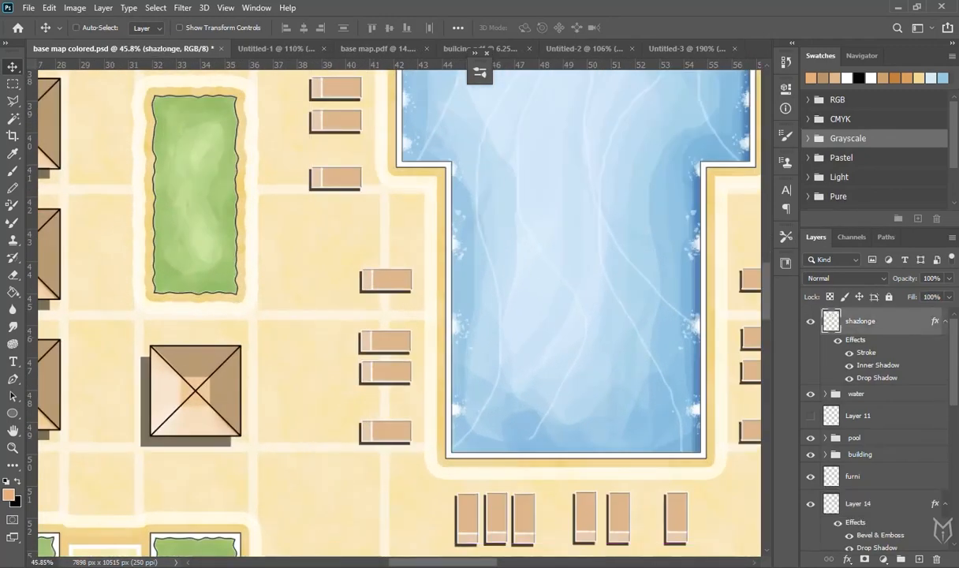
scroll(356, 267, down, 4)
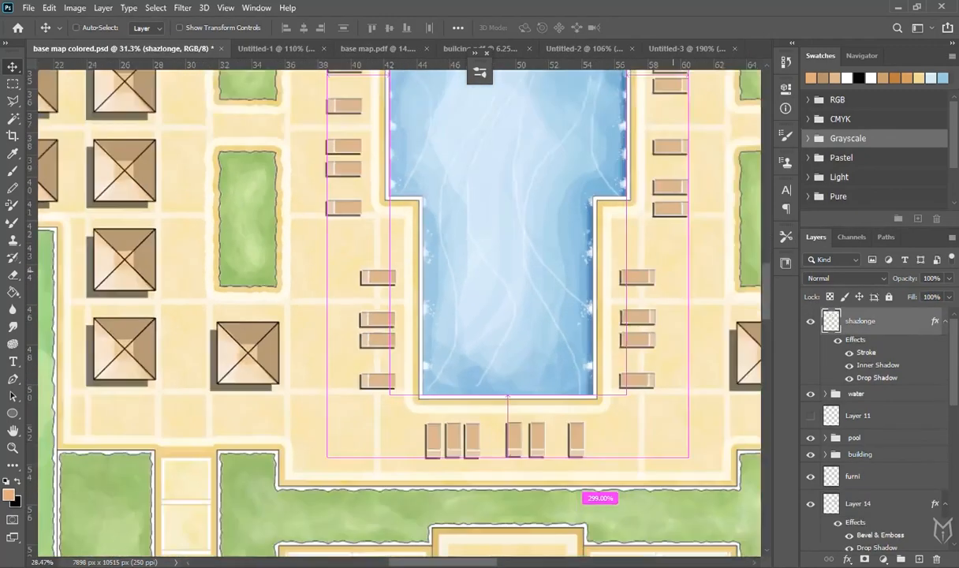
scroll(383, 257, down, 6)
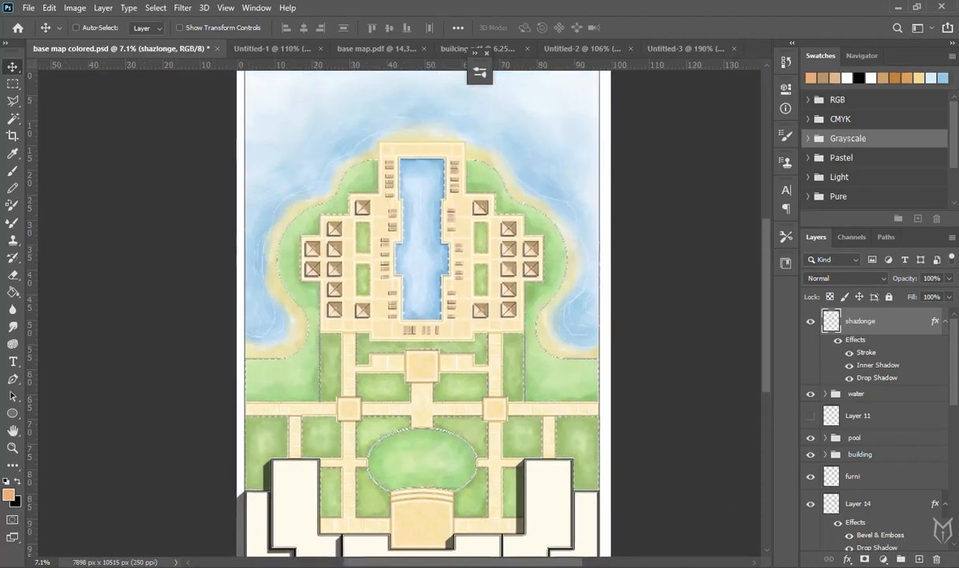
scroll(387, 231, up, 3)
drag(507, 299, 486, 368)
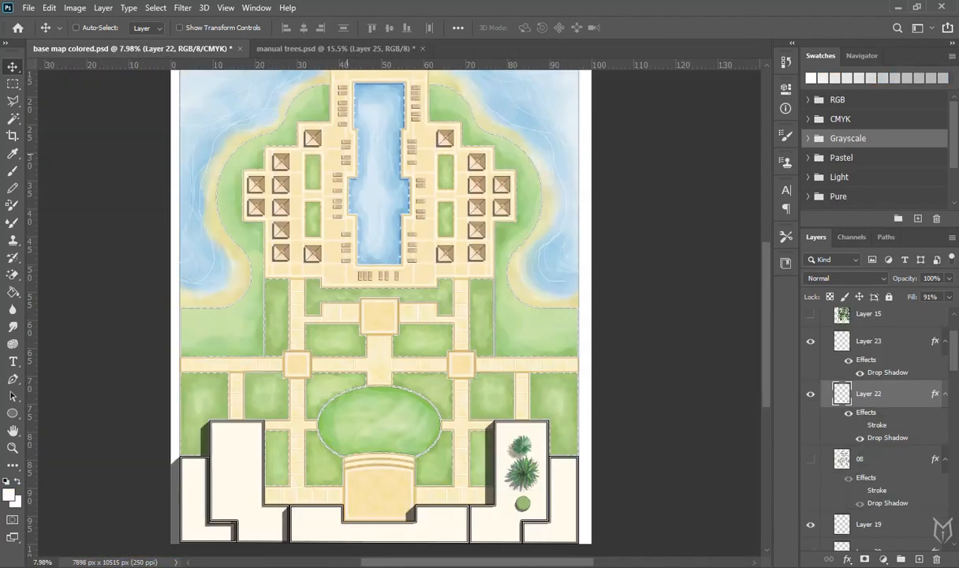
Open the tree image 2c688b189cafe66a4d670ee00a997560.jpg from the video 4 folder and bring the tree into the base map.
key(ctrl+o)
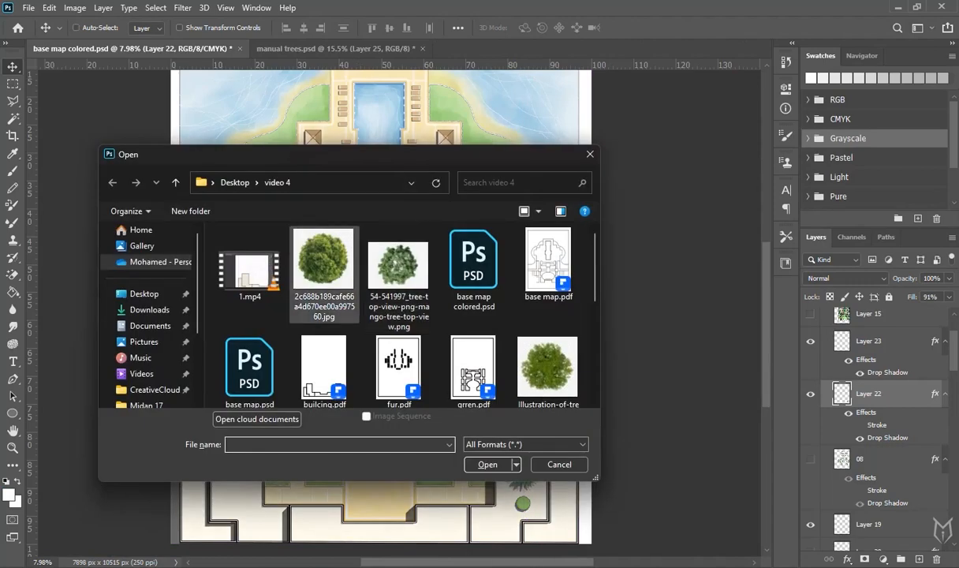
double_click(323, 269)
drag(347, 201, 310, 230)
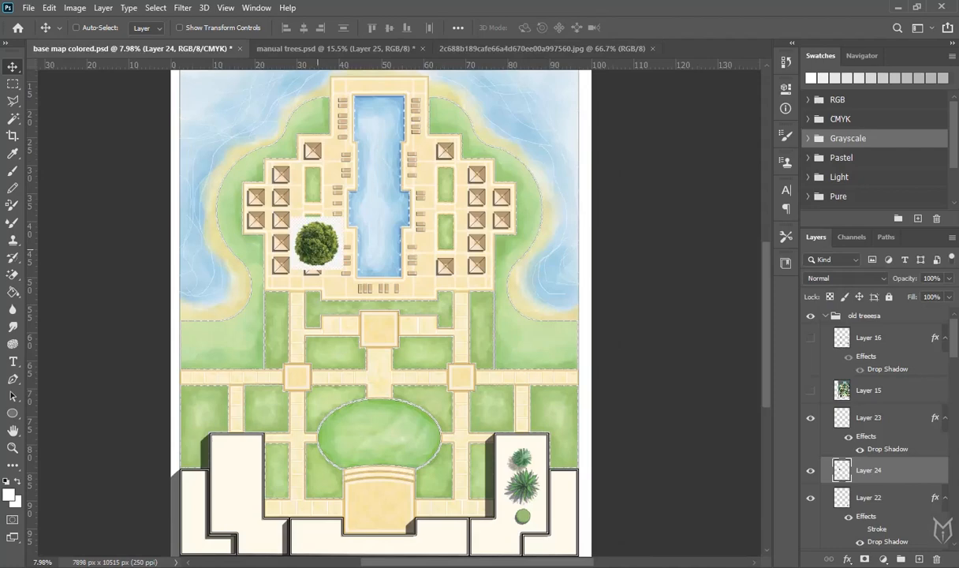
Erase the white background around the tree and place a duplicate beside it below the pool terrace.
scroll(318, 249, up, 9)
key(e)
click(356, 187)
scroll(311, 237, down, 3)
key(v)
drag(307, 229, 382, 339)
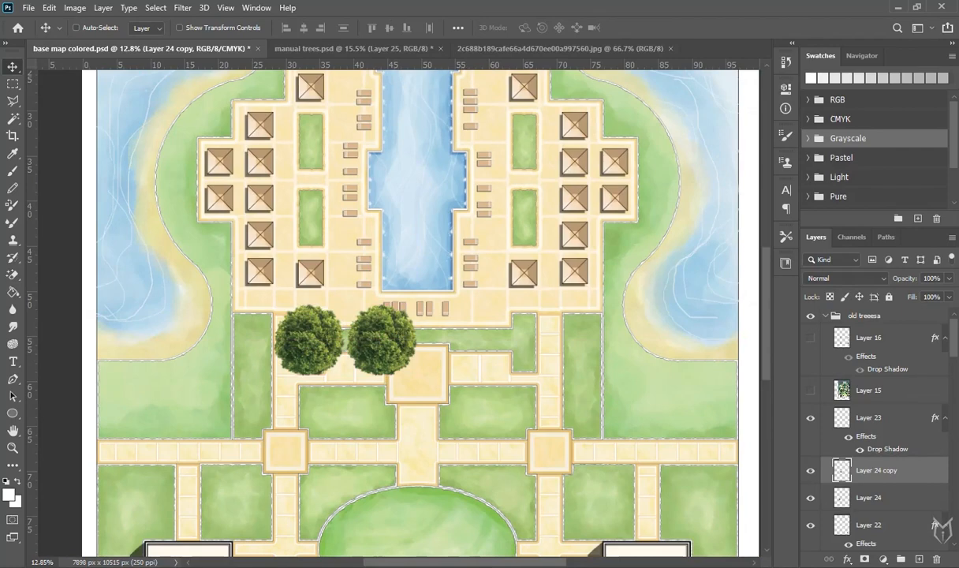
Delete both realistic tree layers from the base map.
scroll(369, 336, down, 2)
scroll(368, 336, down, 2)
scroll(368, 336, up, 3)
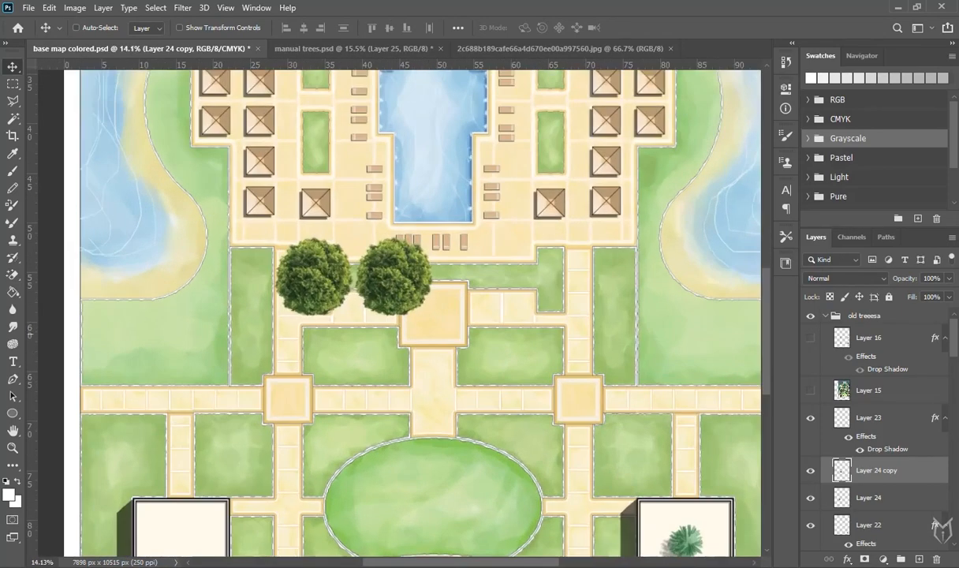
scroll(391, 355, up, 1)
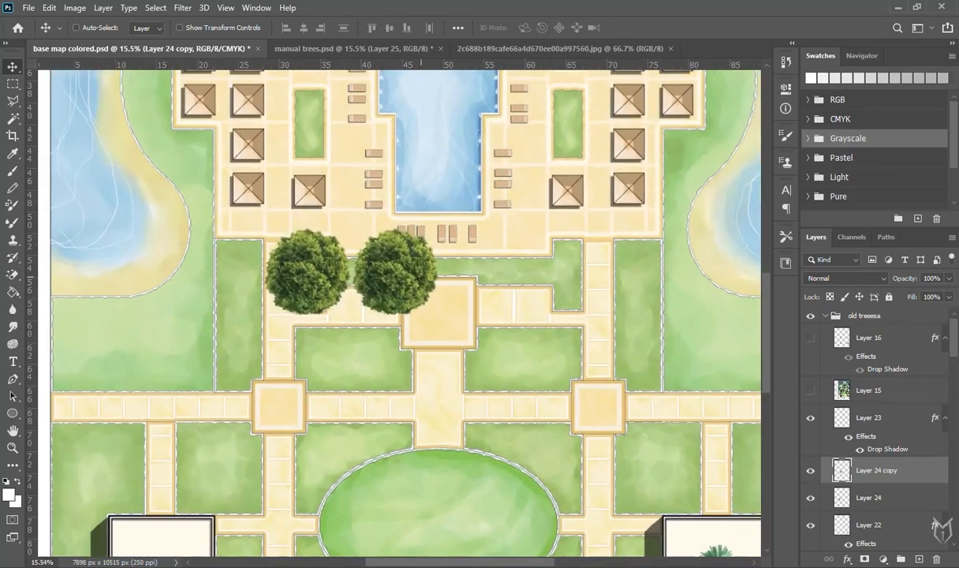
key(Delete)
key(Delete)
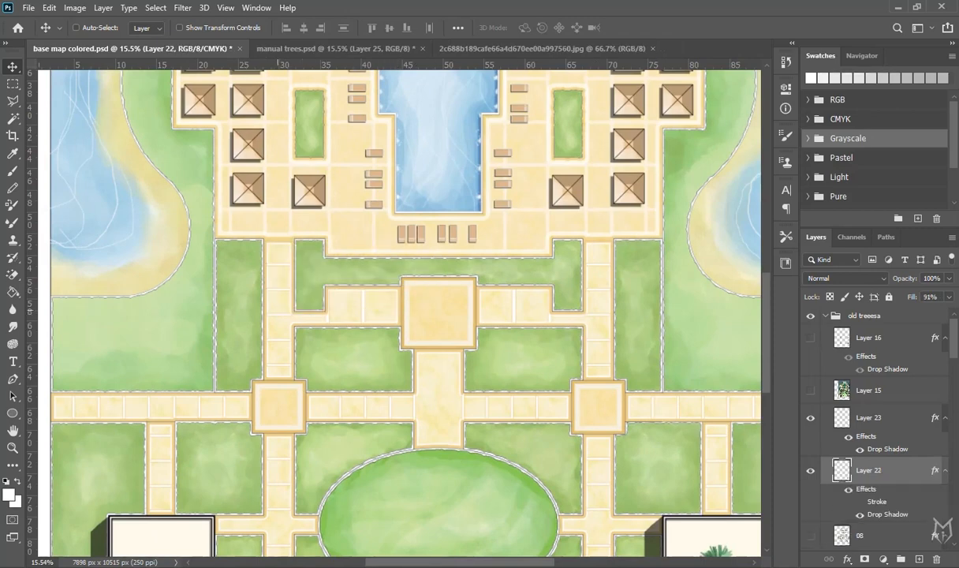
scroll(278, 311, down, 4)
drag(399, 389, 359, 282)
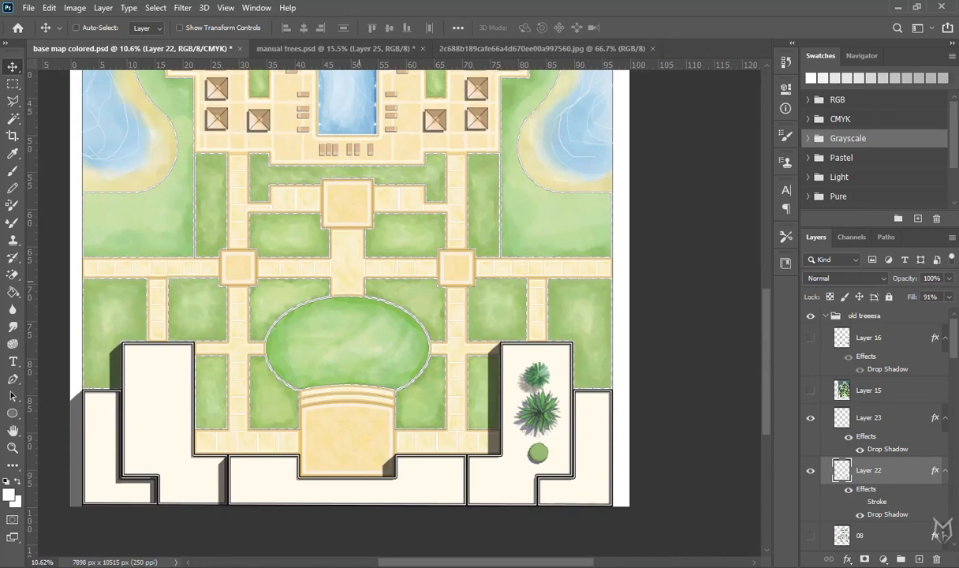
Check the tree symbols in manual trees.psd, then open and examine Trees 1.psd from the Desktop Library folder.
click(336, 48)
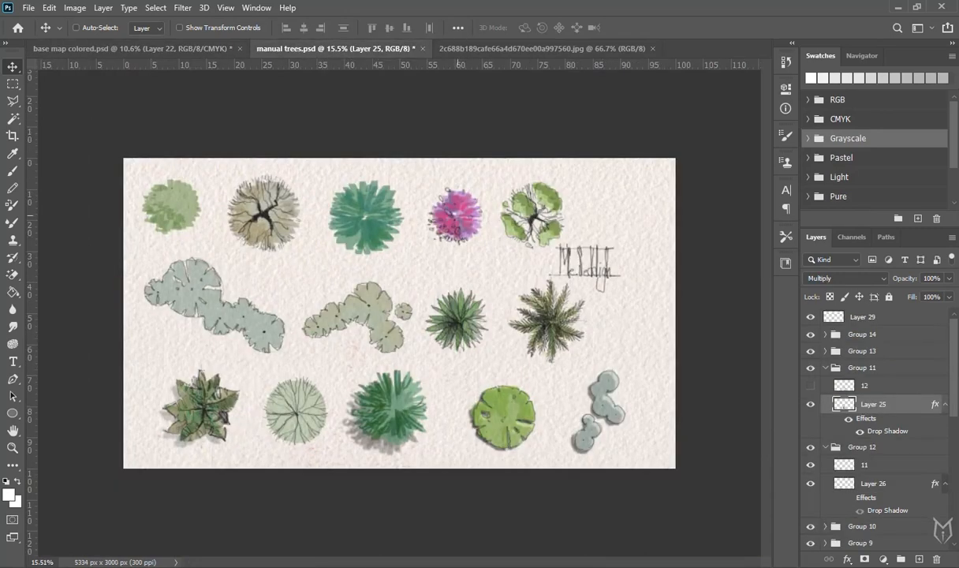
scroll(400, 258, up, 1)
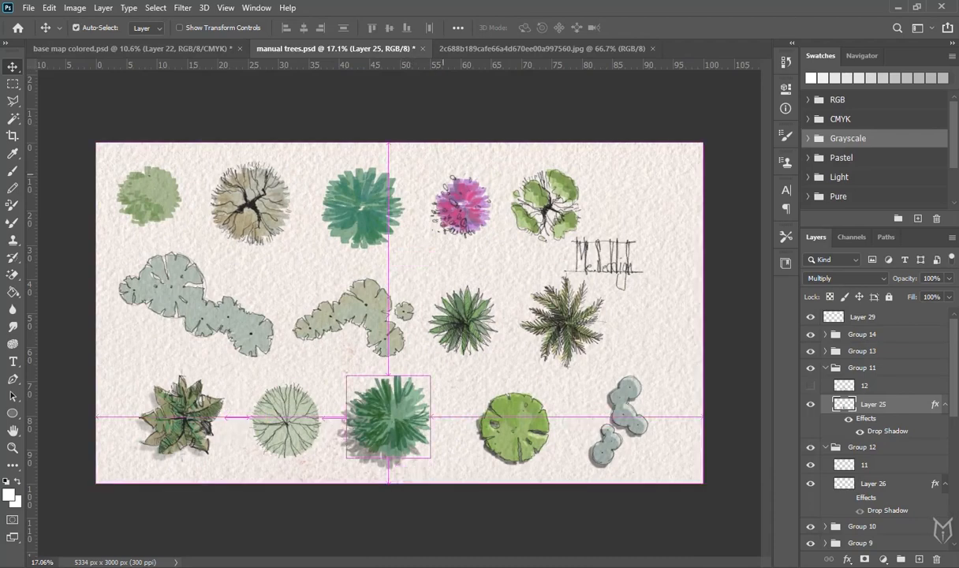
key(ctrl+o)
scroll(146, 316, down, 1)
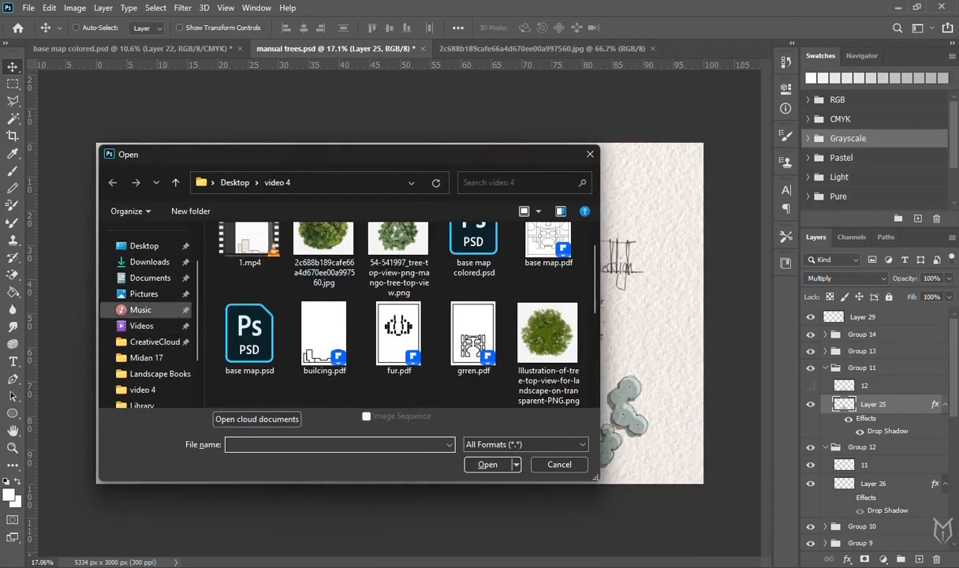
click(144, 245)
double_click(506, 254)
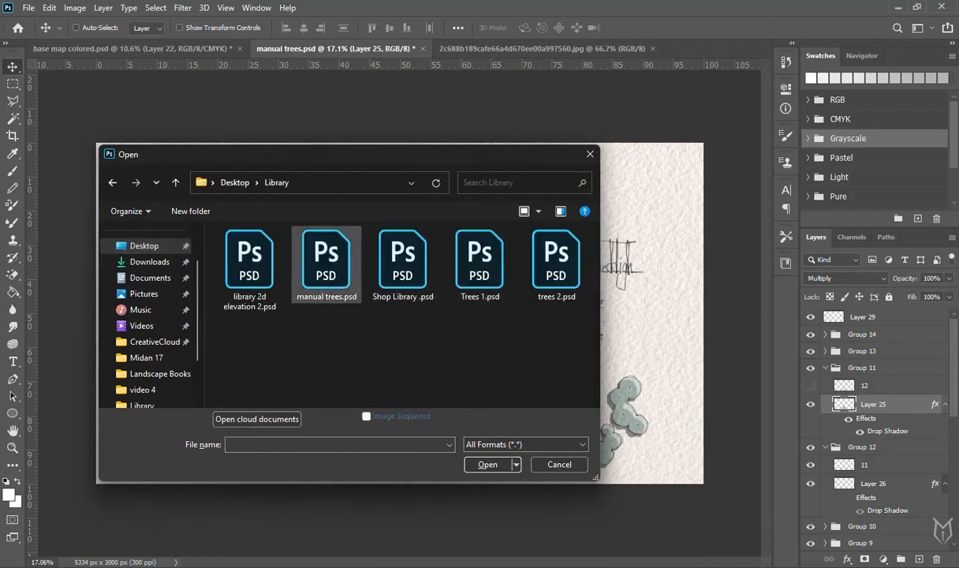
double_click(479, 260)
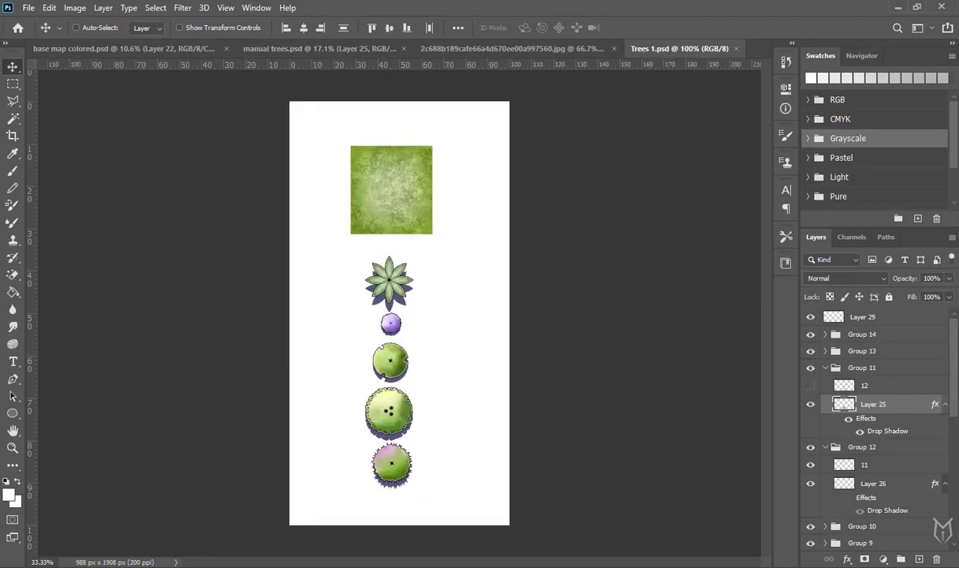
scroll(394, 410, up, 5)
drag(394, 408, 383, 366)
scroll(379, 315, up, 2)
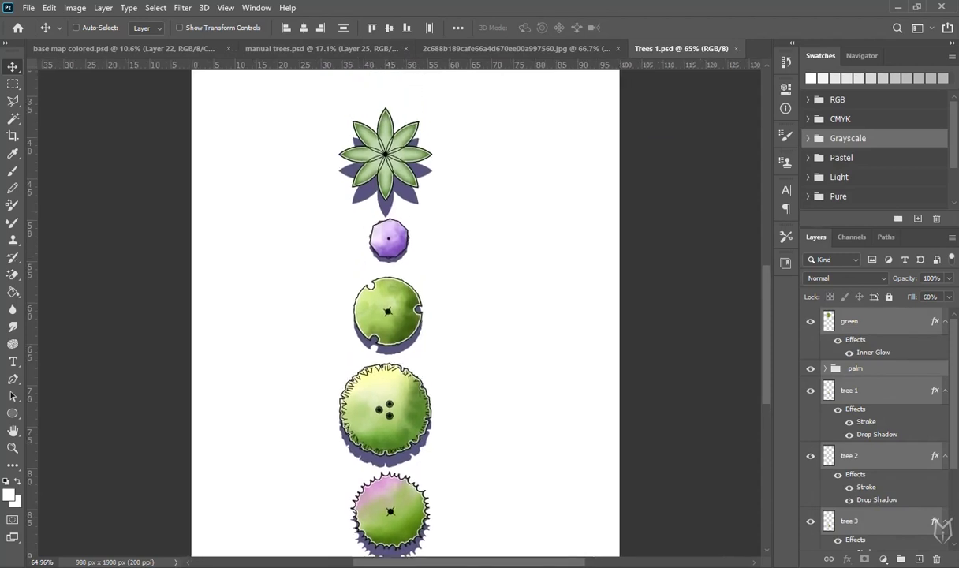
Return to the base map and rename the large palm's layer, Layer 22, as palm.
click(133, 49)
scroll(503, 449, up, 3)
drag(503, 439, 570, 418)
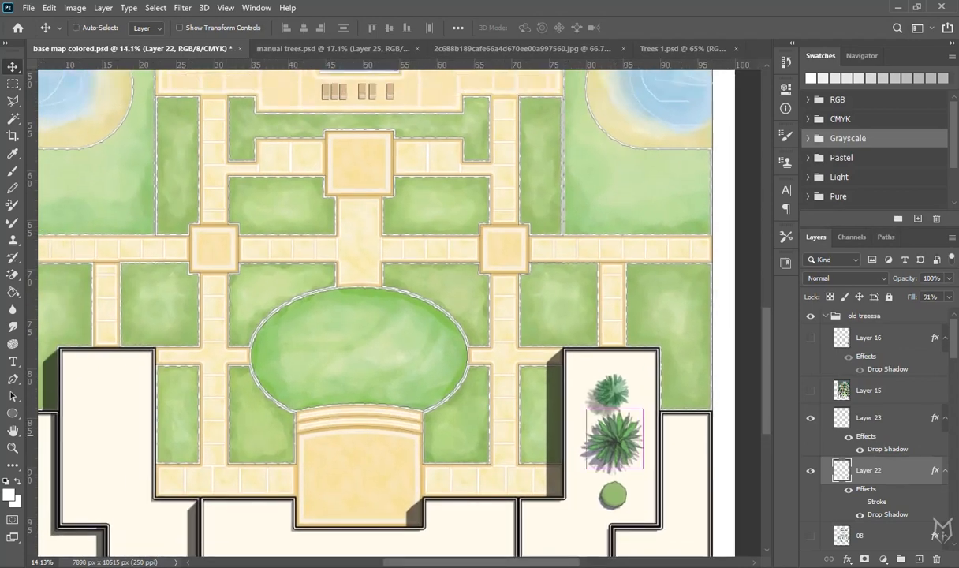
click(811, 470)
click(811, 471)
double_click(869, 470)
text(palm)
key(Return)
Move the palm from the building roof to the planting bed beside the entrance terrace and undo its extra duplicate.
scroll(623, 422, down, 1)
drag(614, 435, 273, 380)
scroll(280, 469, up, 5)
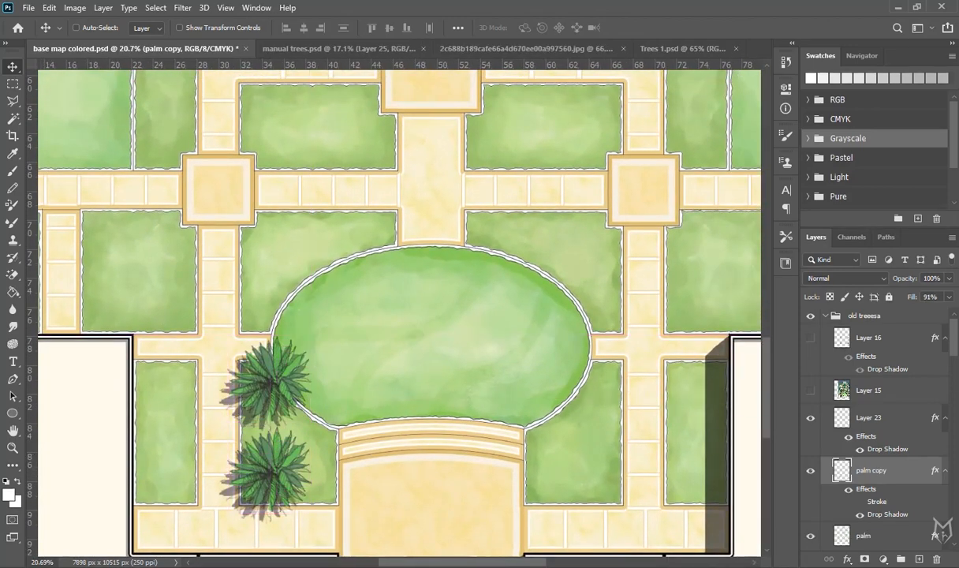
key(ctrl+z)
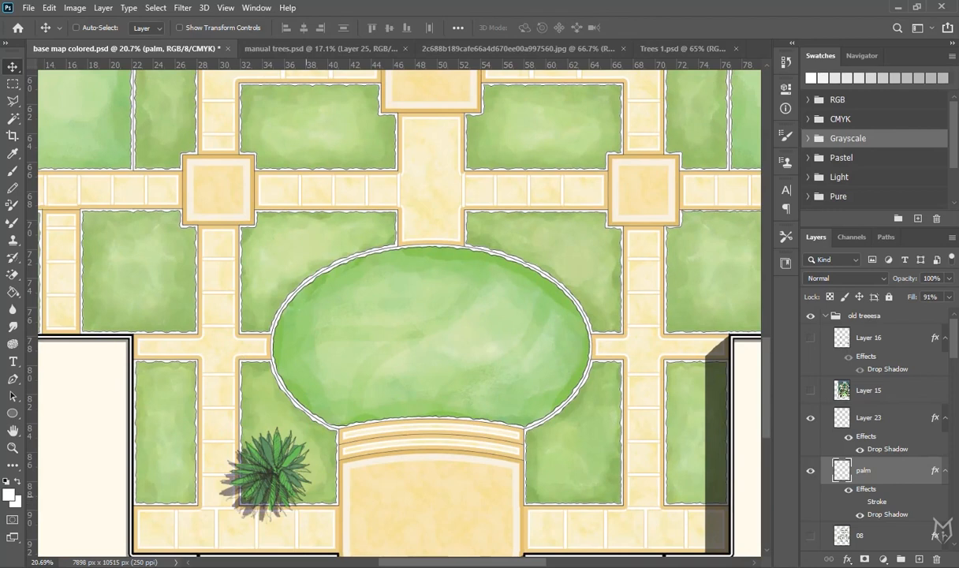
drag(287, 487, 287, 486)
Select the palm's pixels and duplicate it within its layer along the walkways, garden beds and both sides of the pool.
ctrl+click(842, 470)
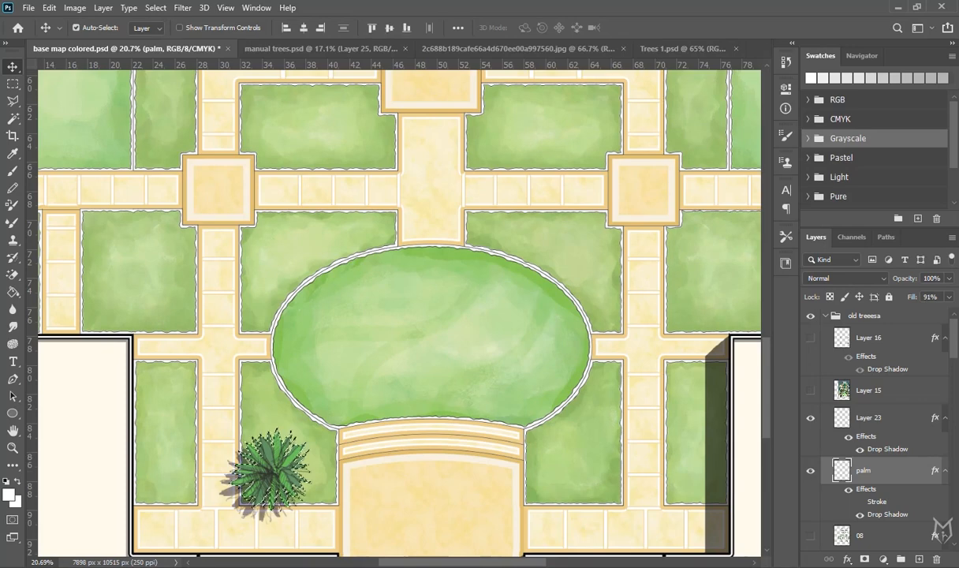
scroll(342, 482, down, 3)
drag(303, 482, 302, 413)
mouse_move(323, 451)
mouse_down()
mouse_move(325, 493)
mouse_move(318, 444)
mouse_up()
key(ctrl+z)
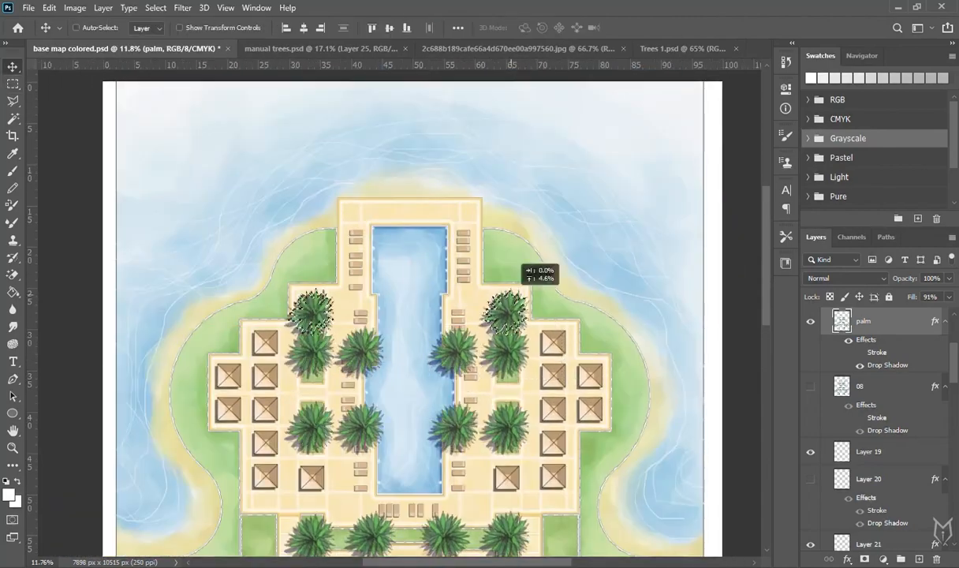
drag(520, 279, 521, 251)
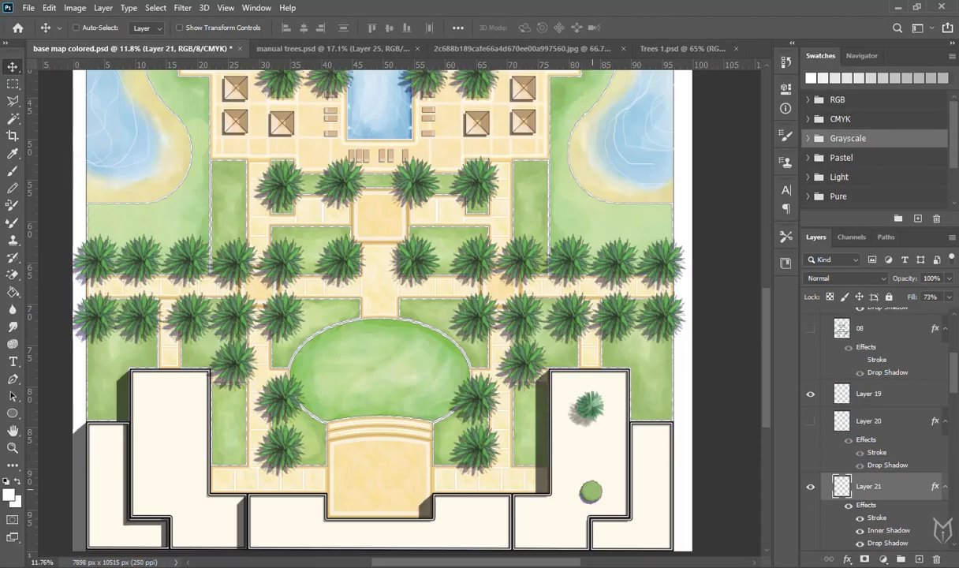
Move the round green tree from the roof to the oval lawn's upper edge and rename its layer tree 1.
drag(561, 467, 384, 324)
double_click(869, 486)
text(tree 1)
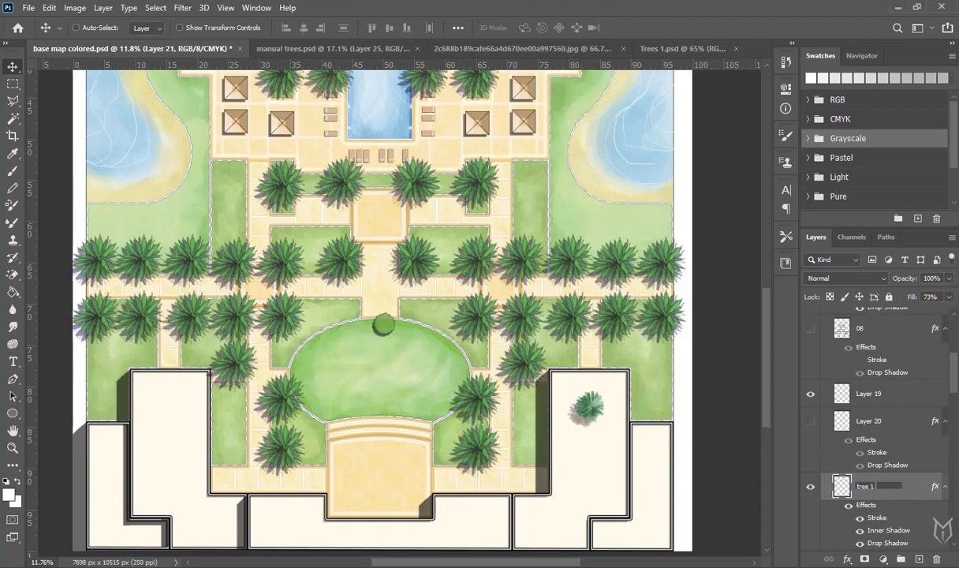
key(Return)
Duplicate the round tree along the curved border of the oval lawn.
scroll(359, 316, up, 1)
drag(393, 327, 295, 354)
scroll(342, 306, up, 4)
drag(287, 355, 251, 386)
drag(250, 386, 237, 425)
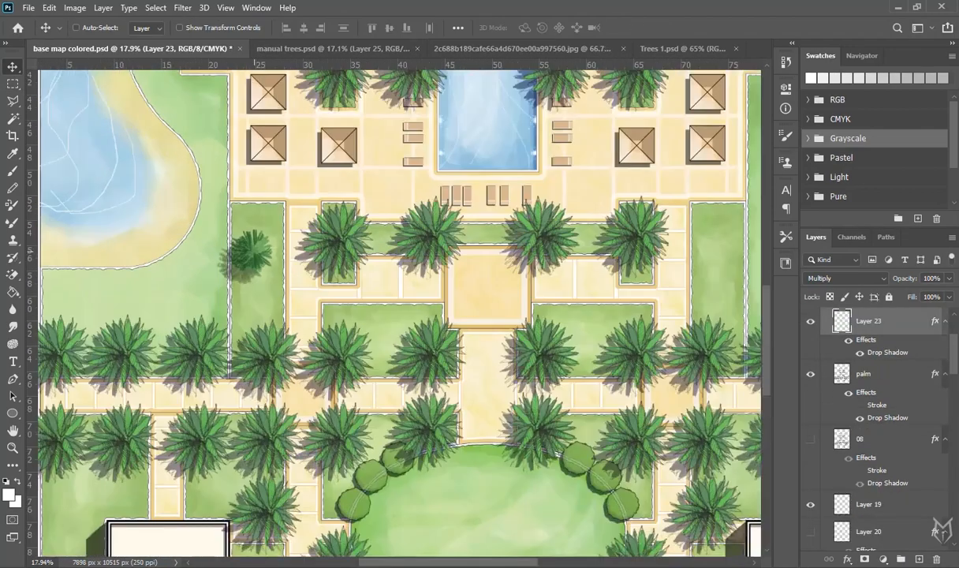
Scale the small tree on Layer 23 to about 82% and place it in the upper corner of the narrow bed.
drag(254, 251, 281, 275)
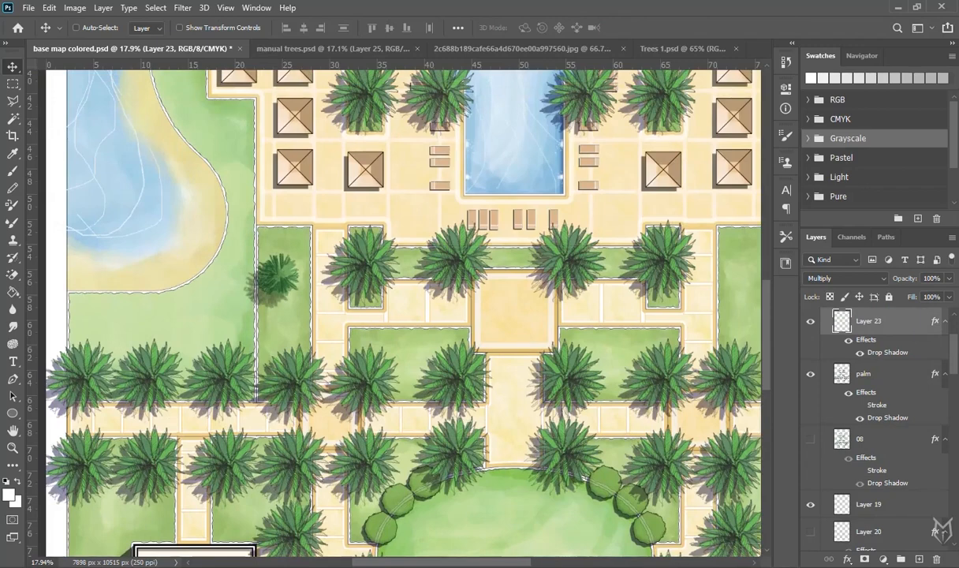
key(ctrl+t)
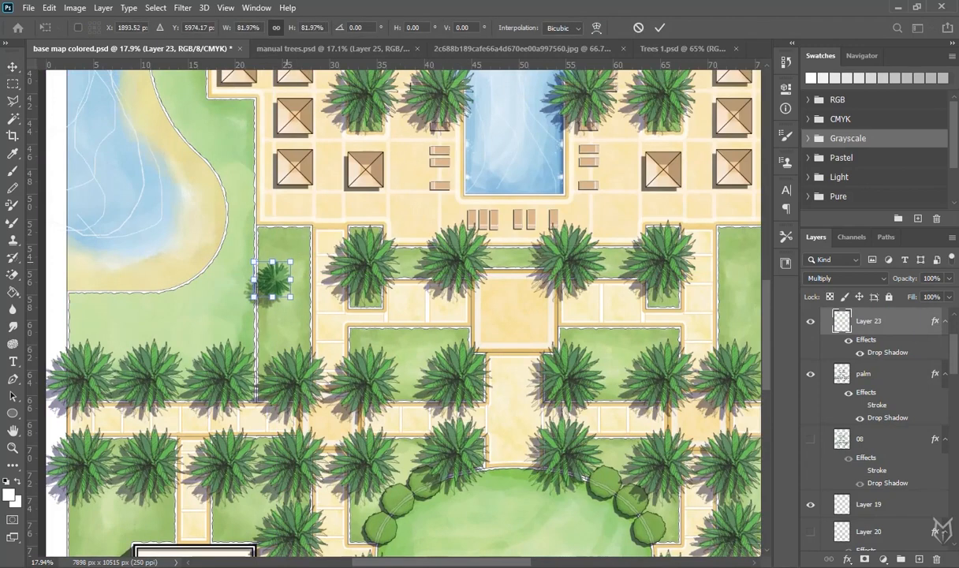
key(Return)
drag(293, 254, 314, 223)
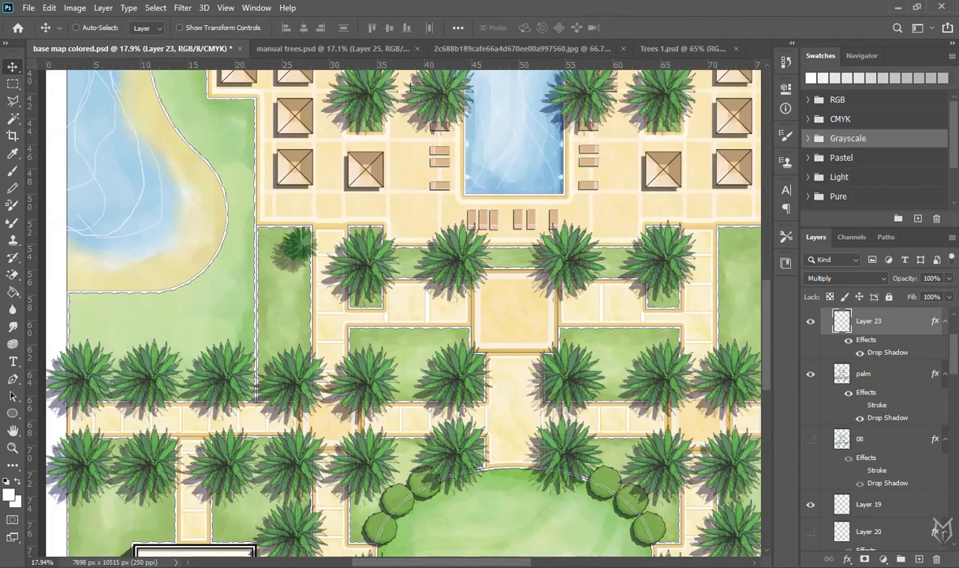
Set the small tree's drop shadow distance to 49 px.
double_click(888, 352)
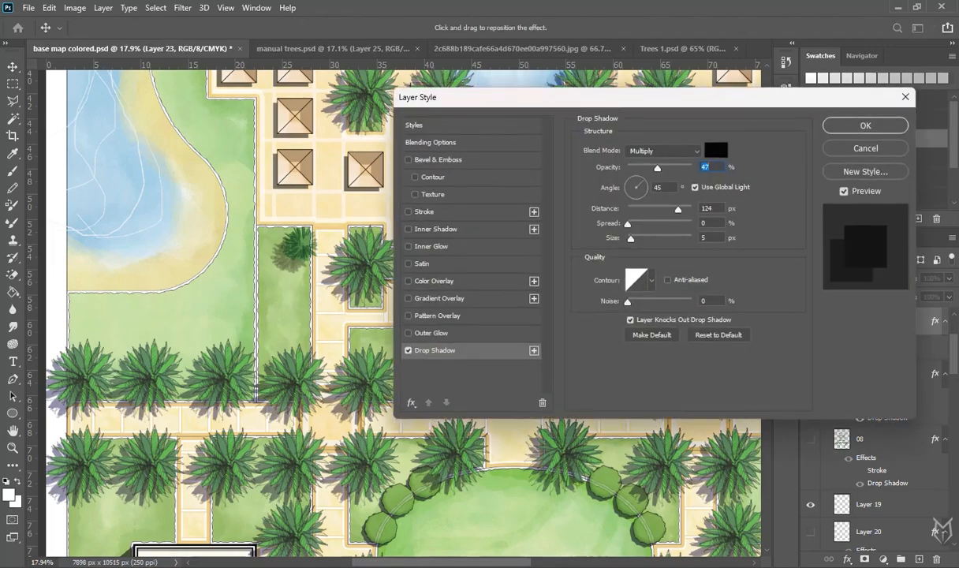
drag(678, 210, 659, 210)
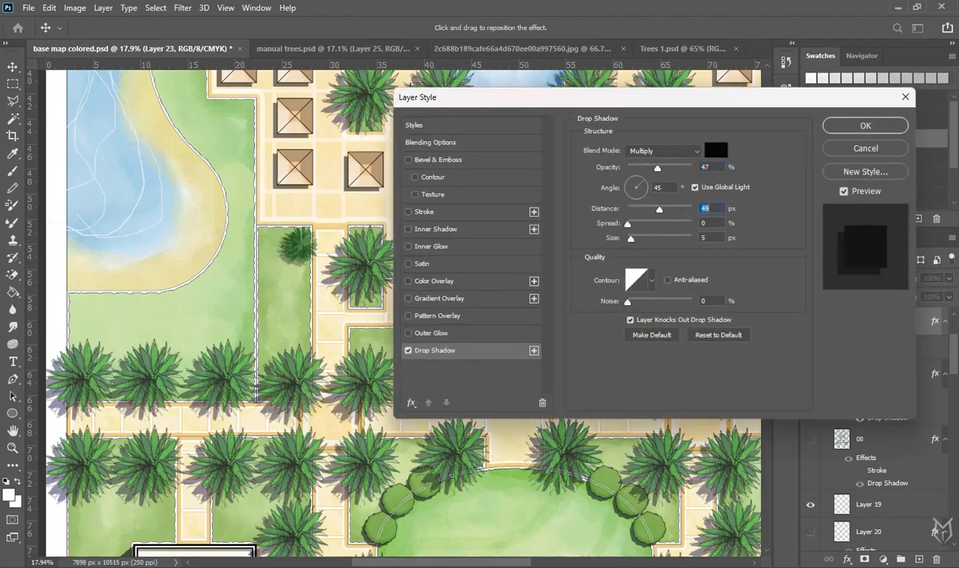
click(865, 126)
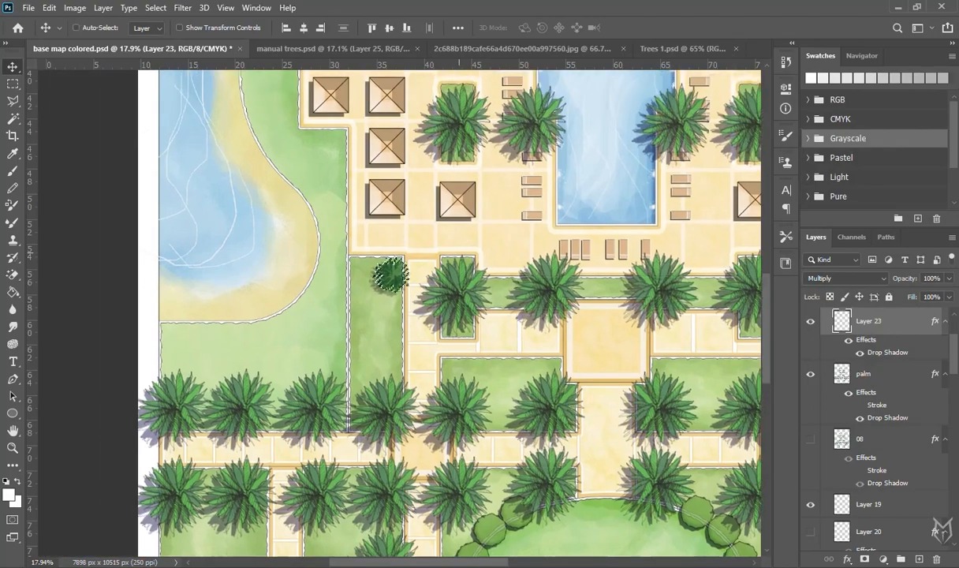
Fill the narrow beds on both sides of the plan with duplicates of the small tree and rename its layer tree 2.
drag(386, 273, 182, 268)
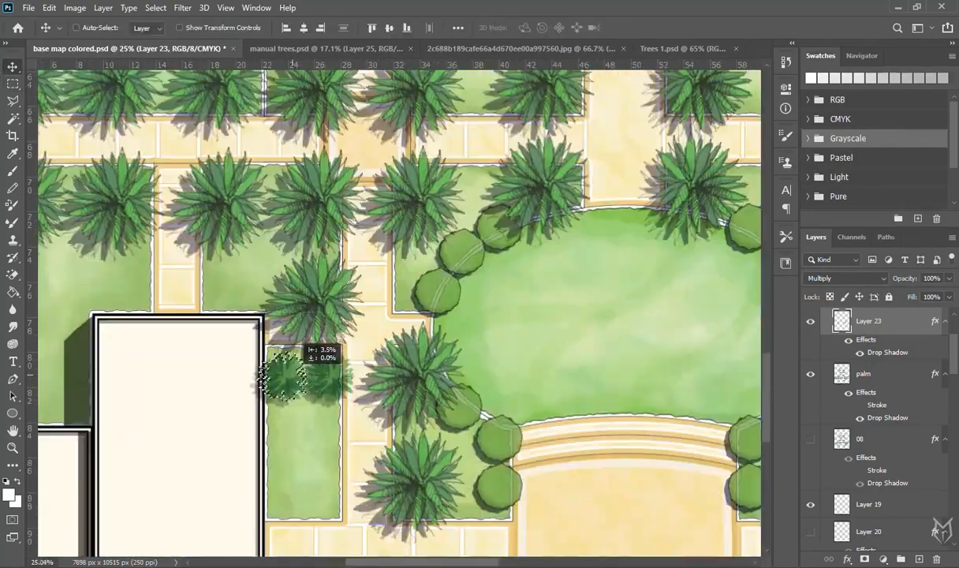
drag(304, 353, 652, 378)
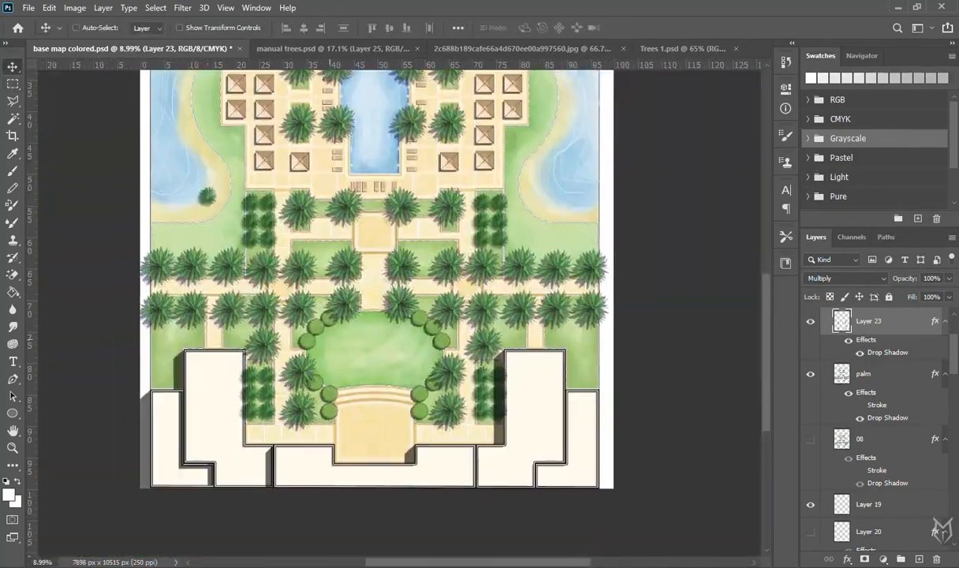
double_click(864, 373)
text(tree 2)
key(Return)
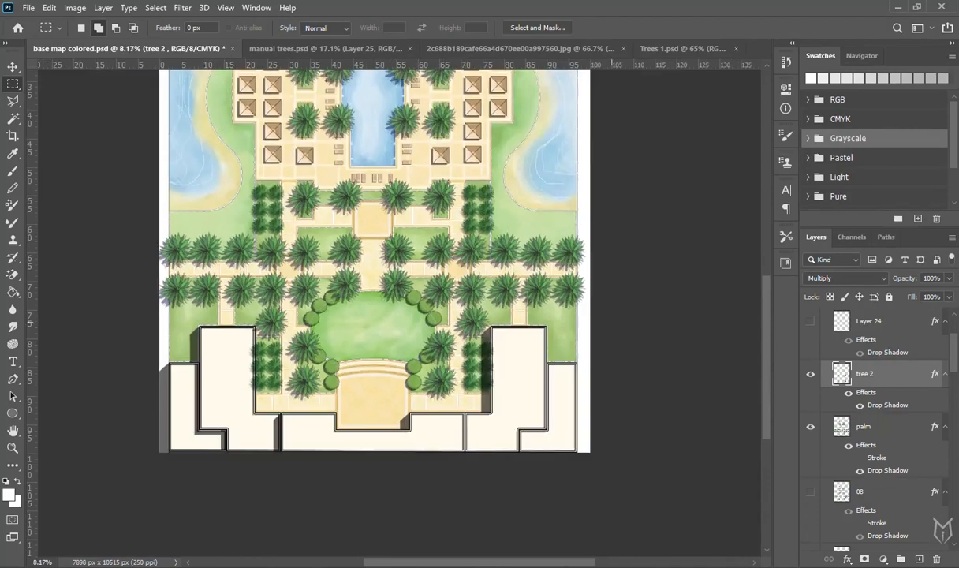
Create a new 979 x 1400 px white document and draw a circle about 643 px in diameter at its centre.
scroll(560, 317, up, 5)
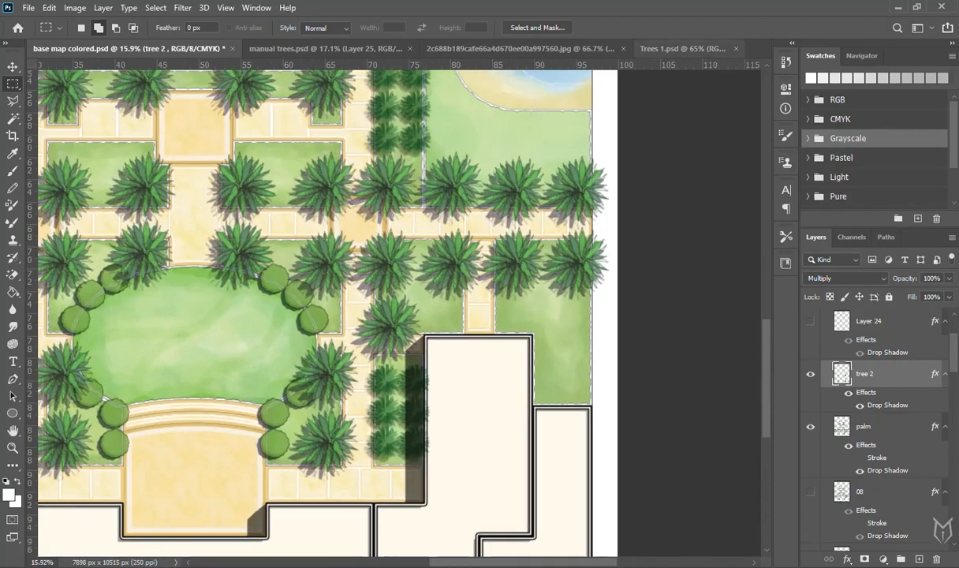
key(ctrl+n)
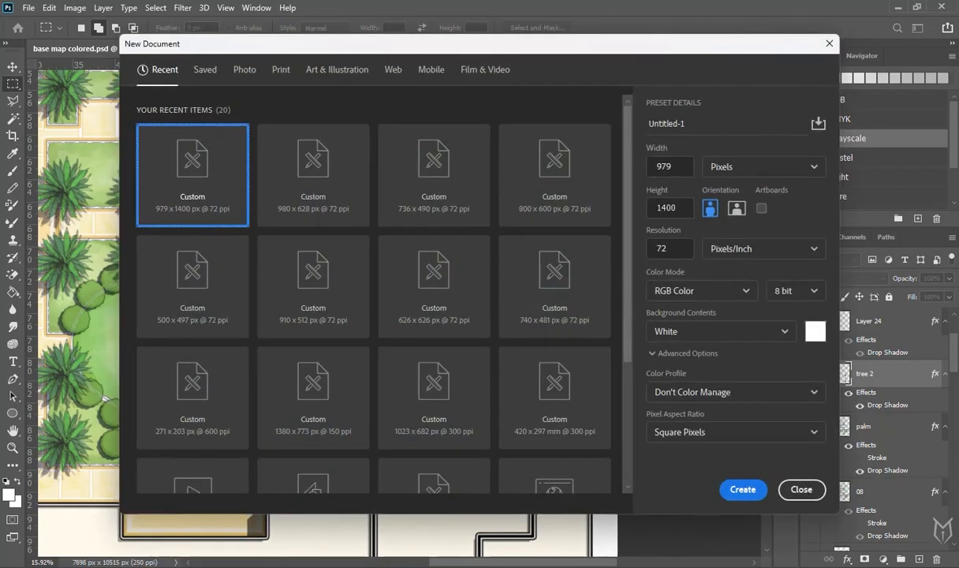
click(743, 488)
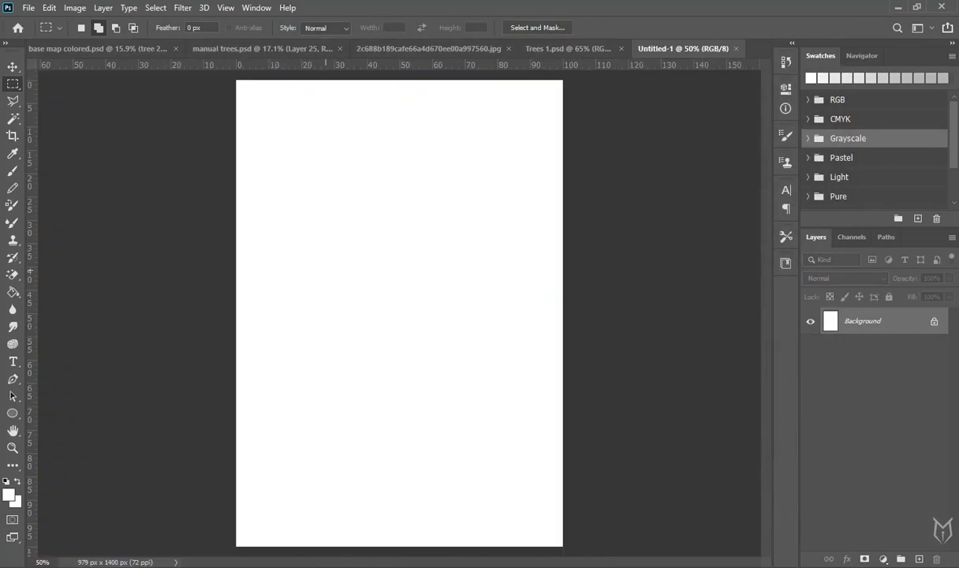
click(13, 413)
drag(294, 206, 508, 421)
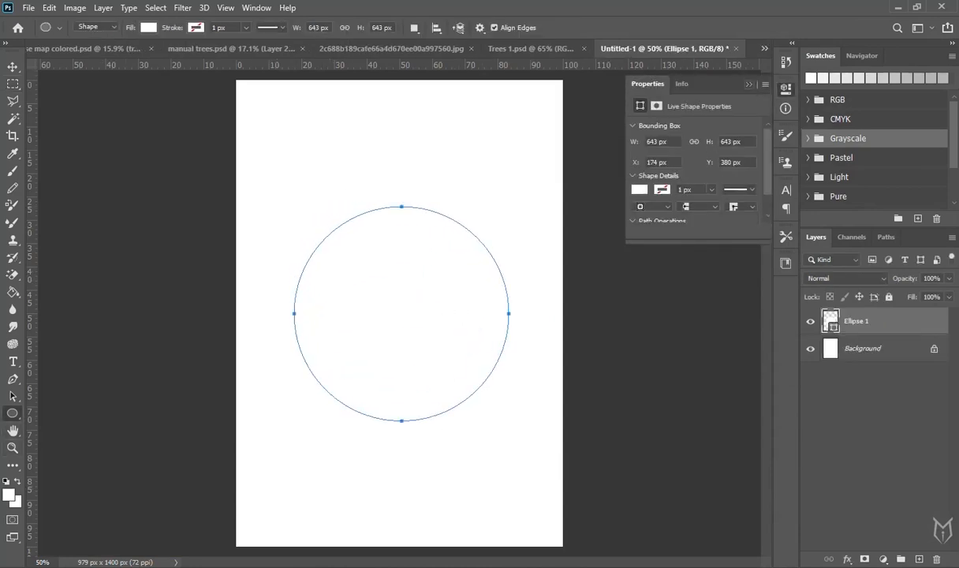
Give the circle a black stroke 14 px wide.
click(748, 85)
click(148, 27)
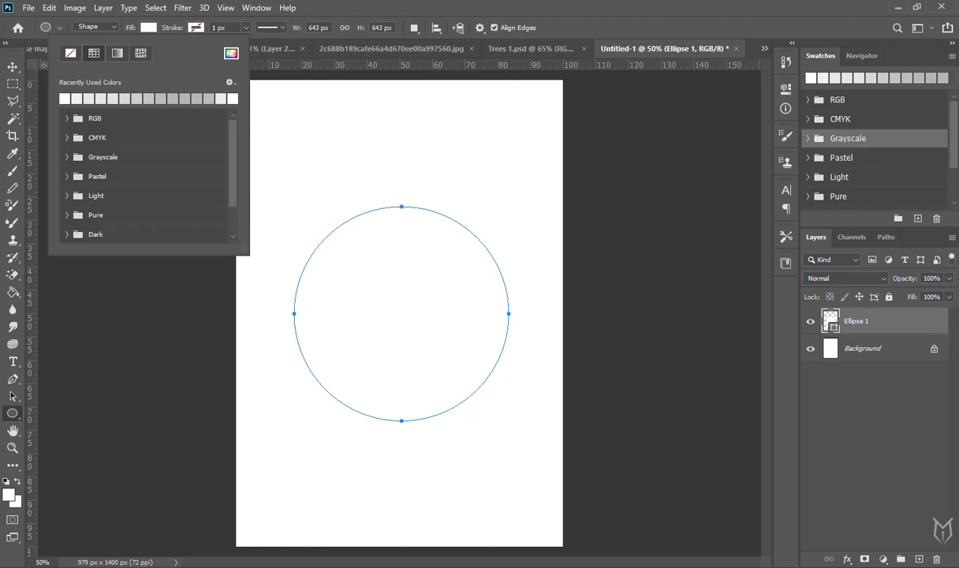
click(195, 27)
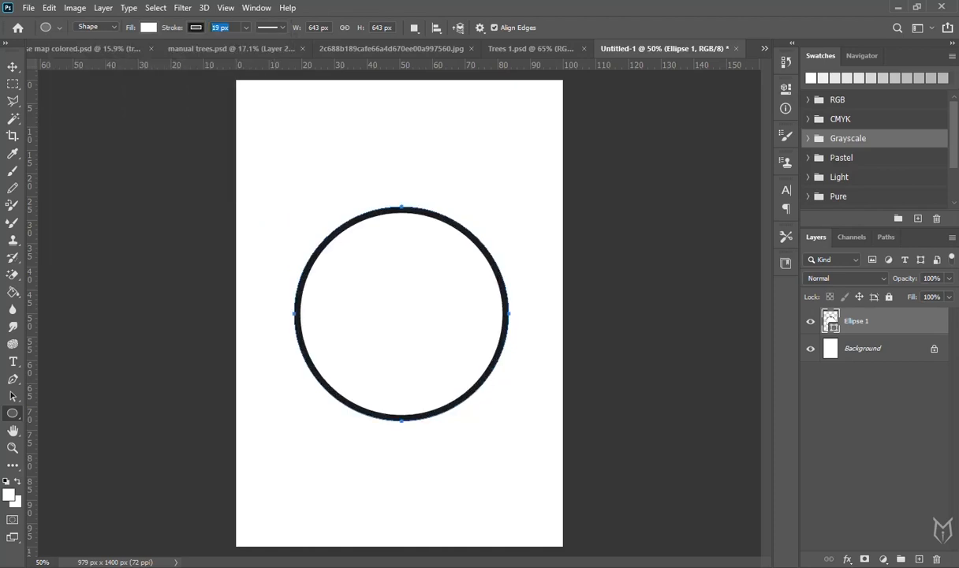
key(Down)
key(Down)
key(Down)
key(Down)
key(Down)
key(Down)
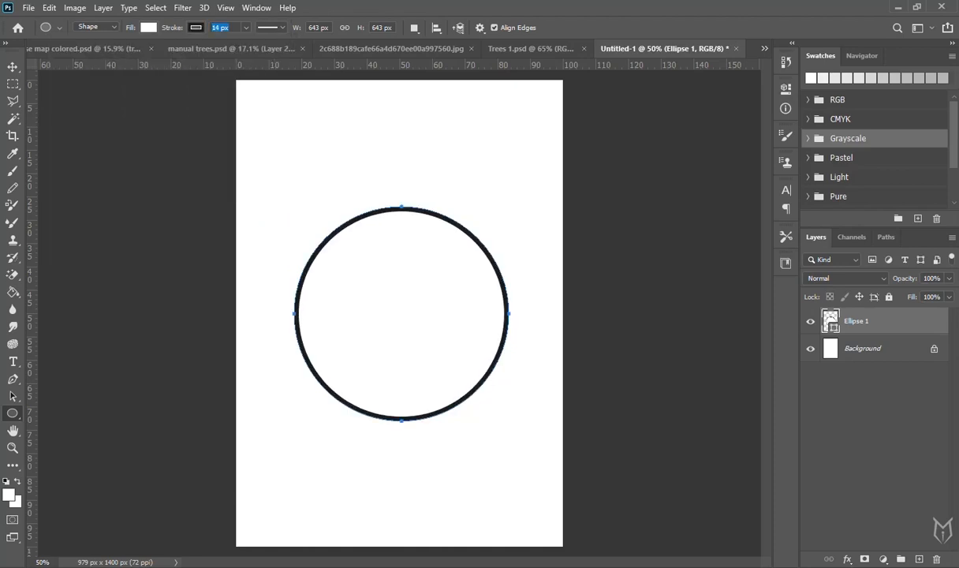
Rasterize the circle layer and distort it with the Wave filter using 5 generators, wavelength 10 to 80 and amplitude 1 to 5.
click(13, 67)
scroll(392, 318, up, 4)
right_click(872, 321)
click(757, 198)
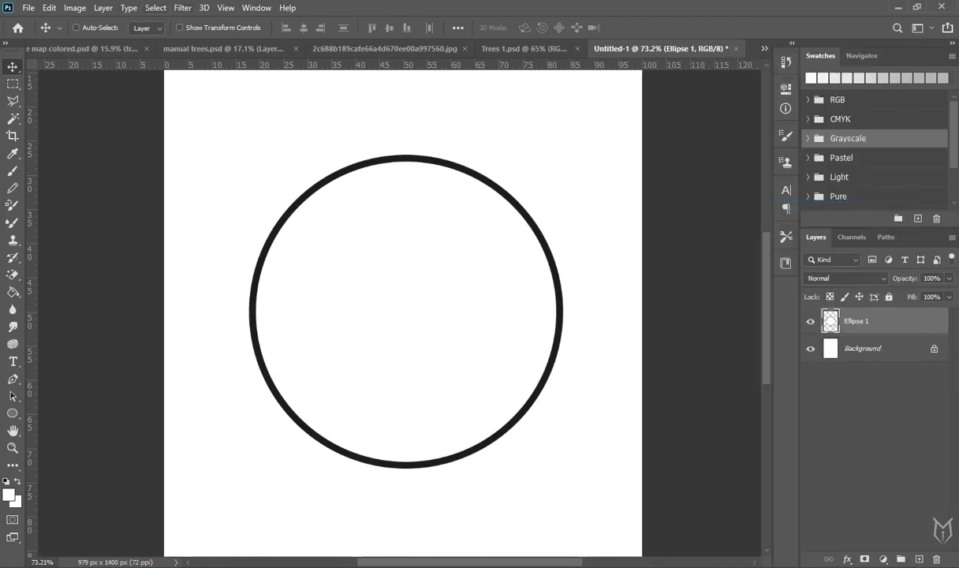
click(183, 8)
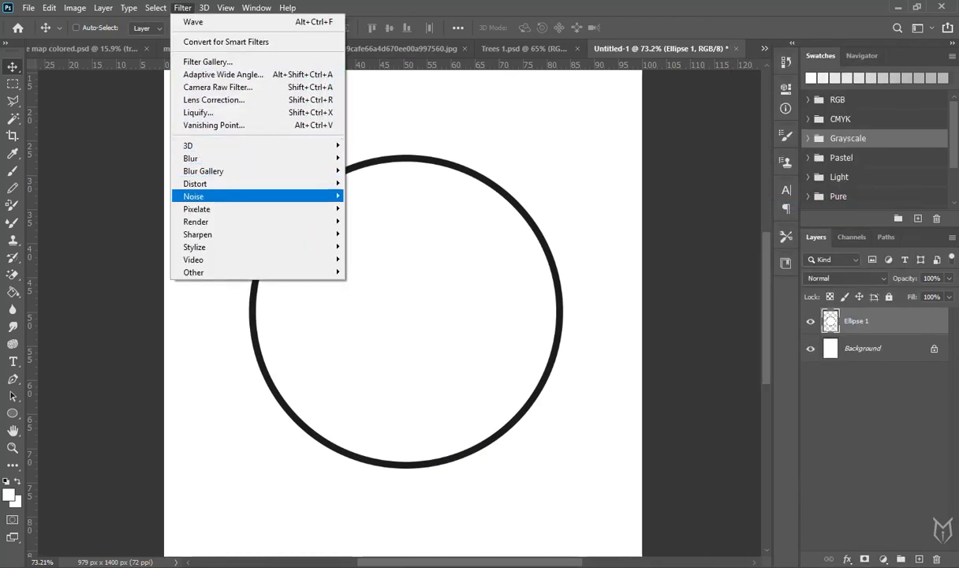
mouse_move(260, 183)
click(370, 272)
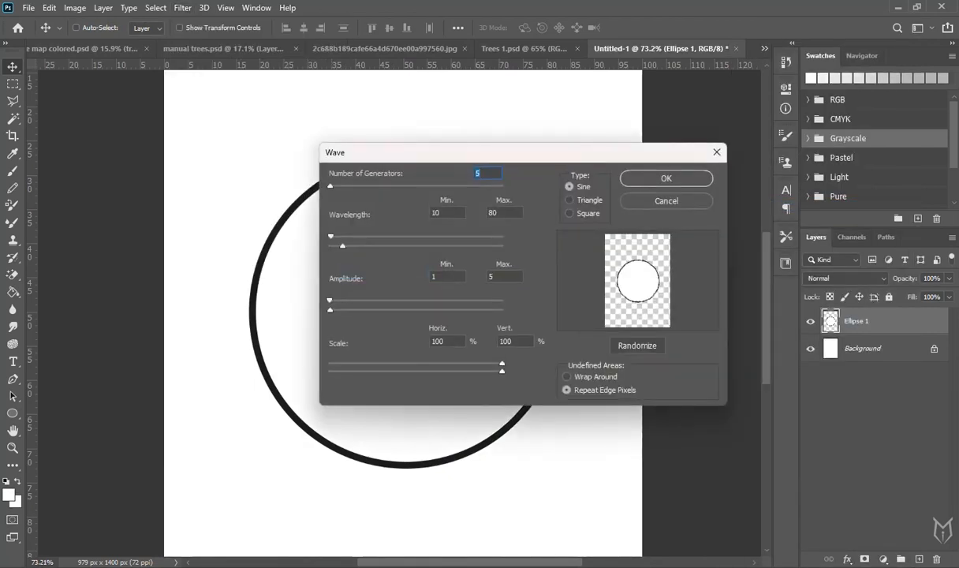
key(Return)
Paint a small black dot at the wavy circle's centre with a 10 px brush.
key(b)
drag(405, 323, 406, 327)
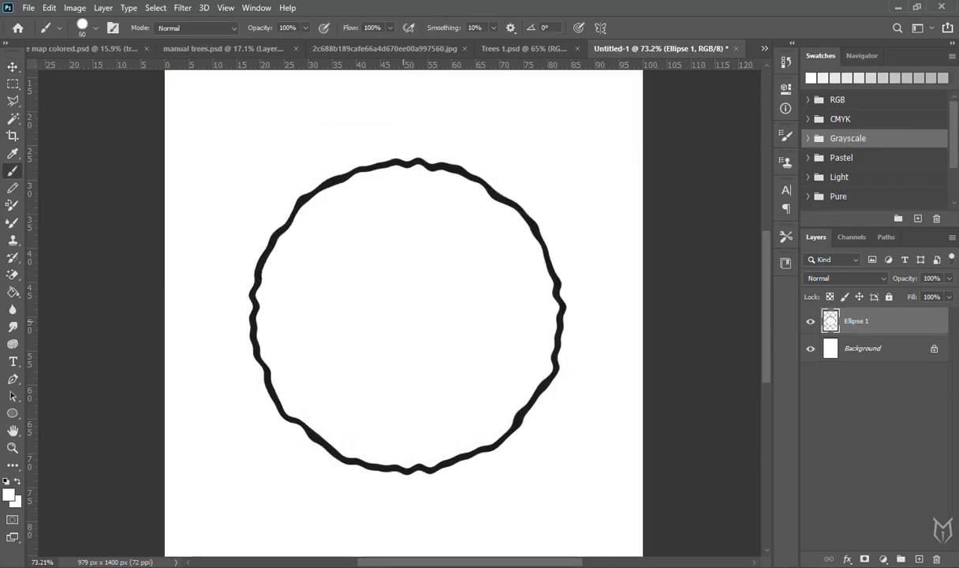
key(bracketleft)
key(bracketleft)
key(bracketleft)
key(d)
scroll(408, 320, down, 6)
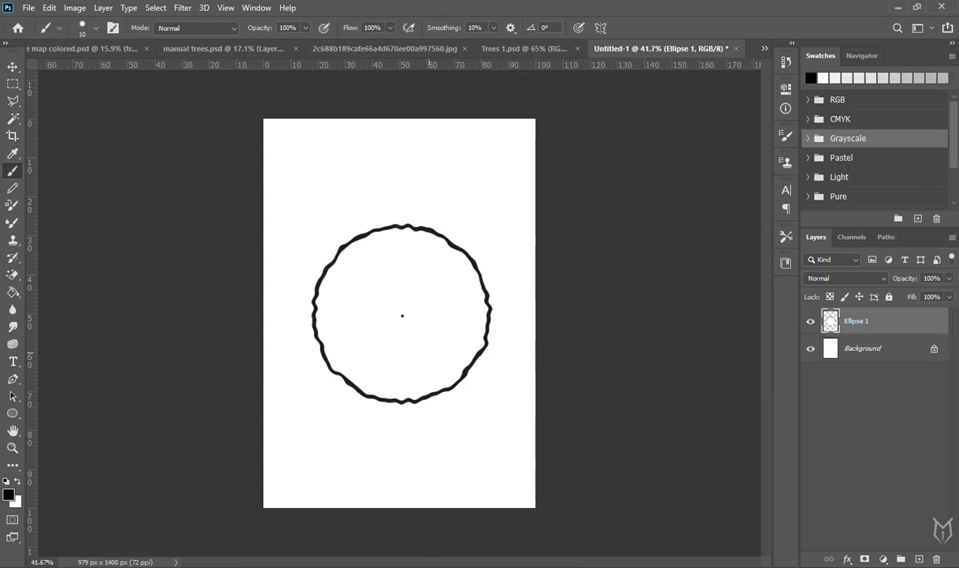
Enlarge the black dot at the circle's centre by painting over it with a 25 px brush.
scroll(408, 320, up, 11)
key(bracketright)
key(bracketright)
key(bracketright)
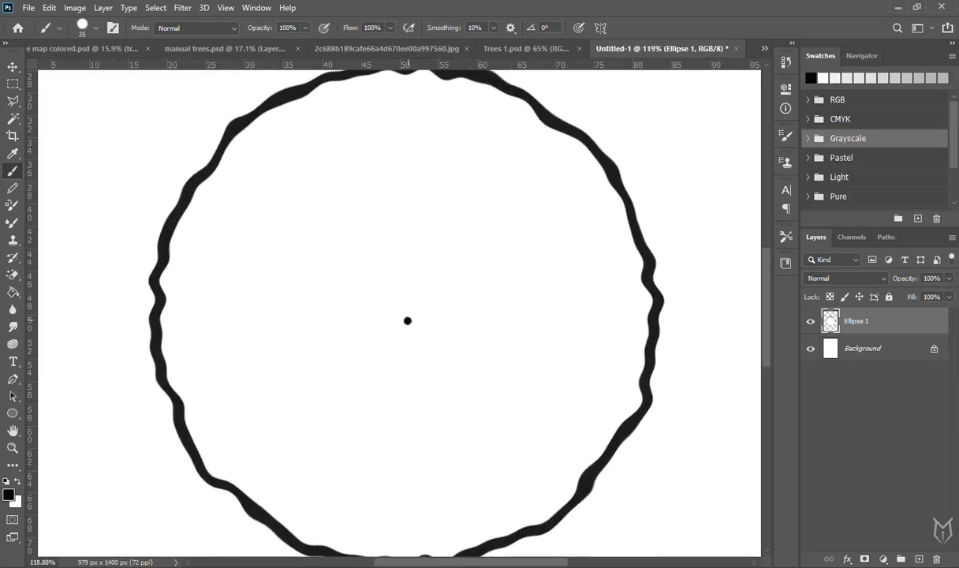
scroll(407, 320, down, 9)
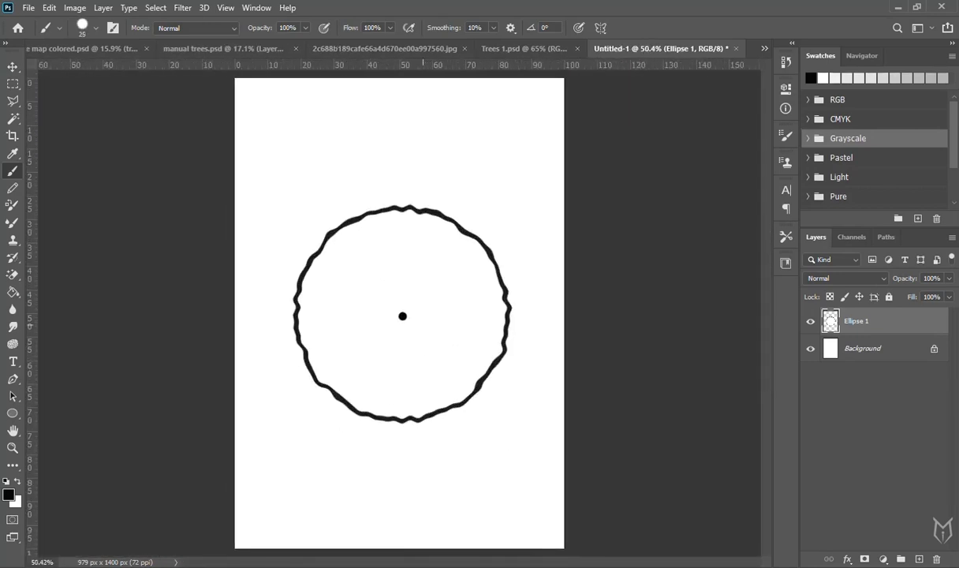
Unlock and hide the white background layer, and erase the circle's white fill using the Magic Eraser at tolerance 80.
scroll(505, 355, up, 1)
click(934, 349)
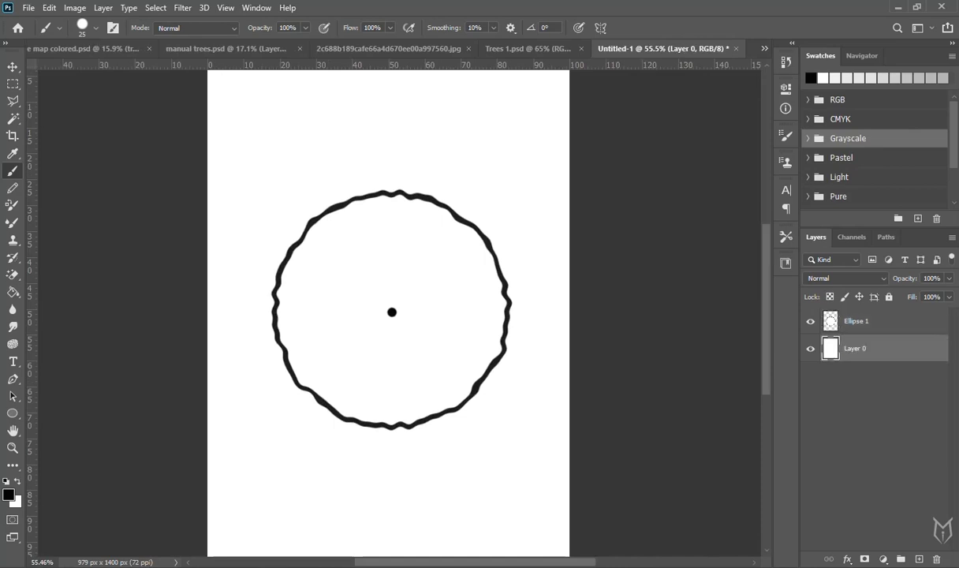
click(885, 322)
click(810, 348)
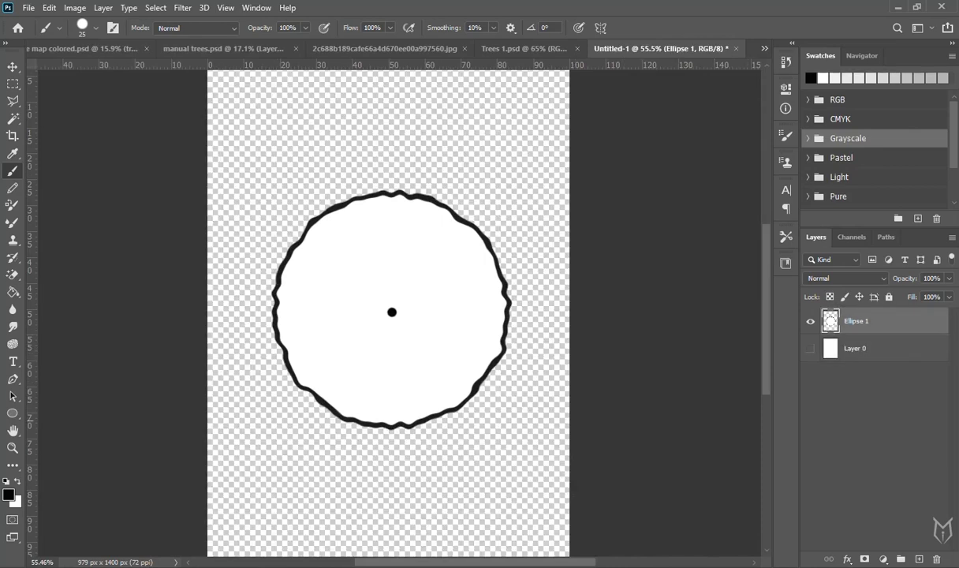
key(e)
click(446, 273)
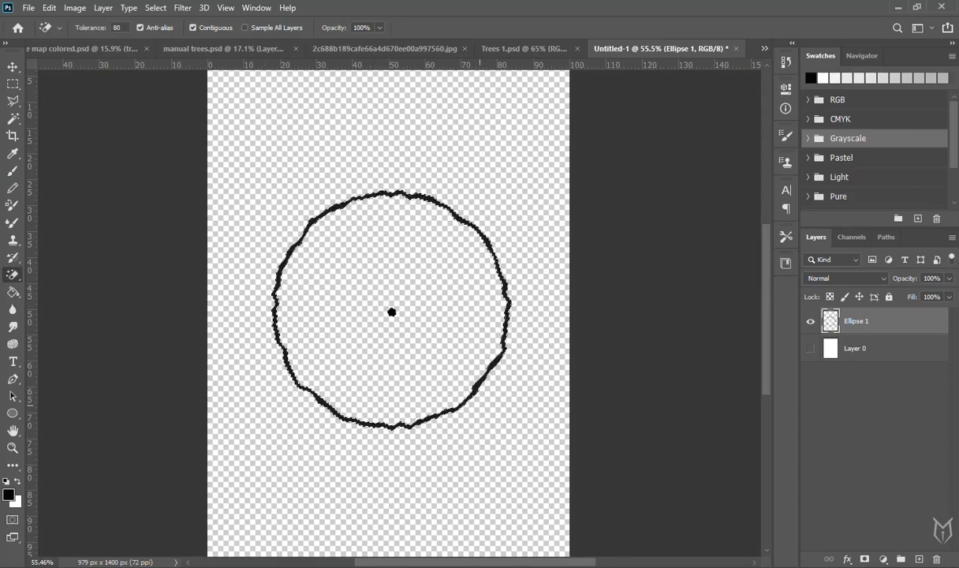
Crop the canvas tightly around the wavy circle and resample the image to a resolution of 300 pixels/inch.
key(c)
key(Return)
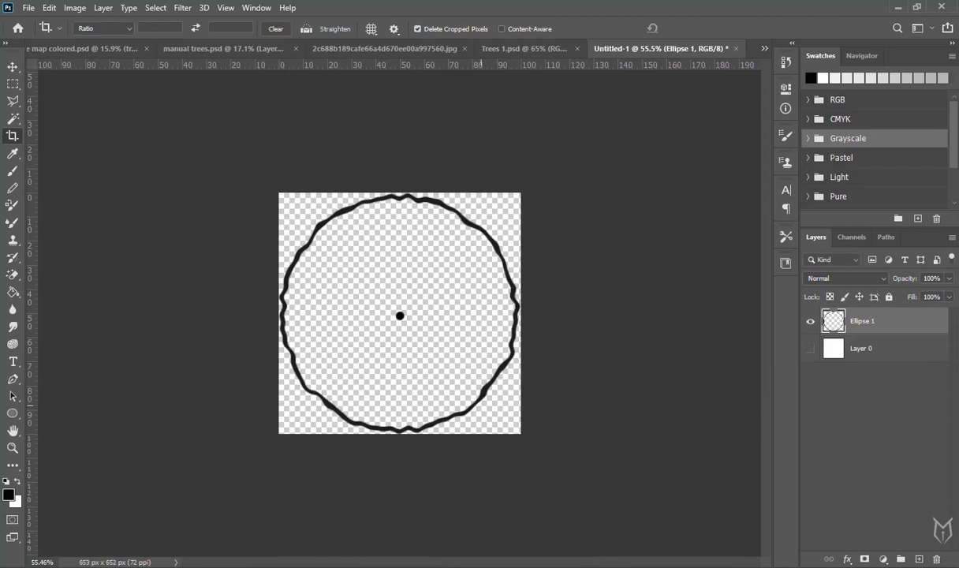
scroll(480, 405, up, 2)
click(49, 8)
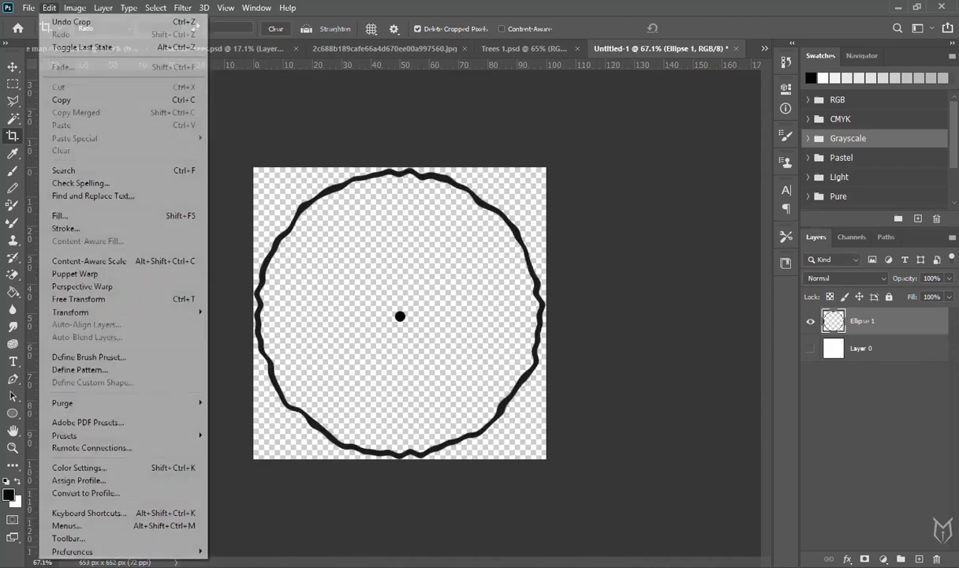
mouse_move(74, 7)
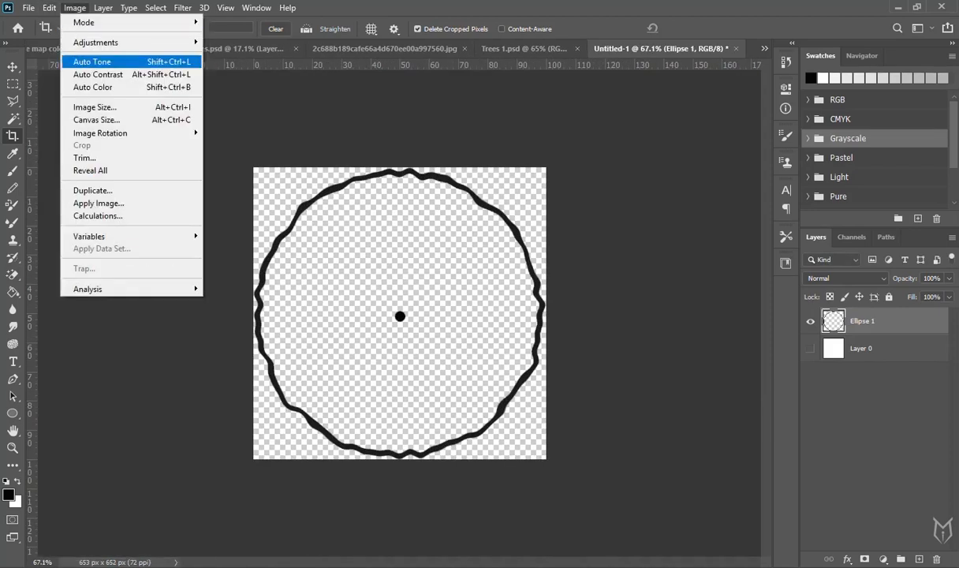
click(95, 107)
key(Tab)
key(Tab)
text(300)
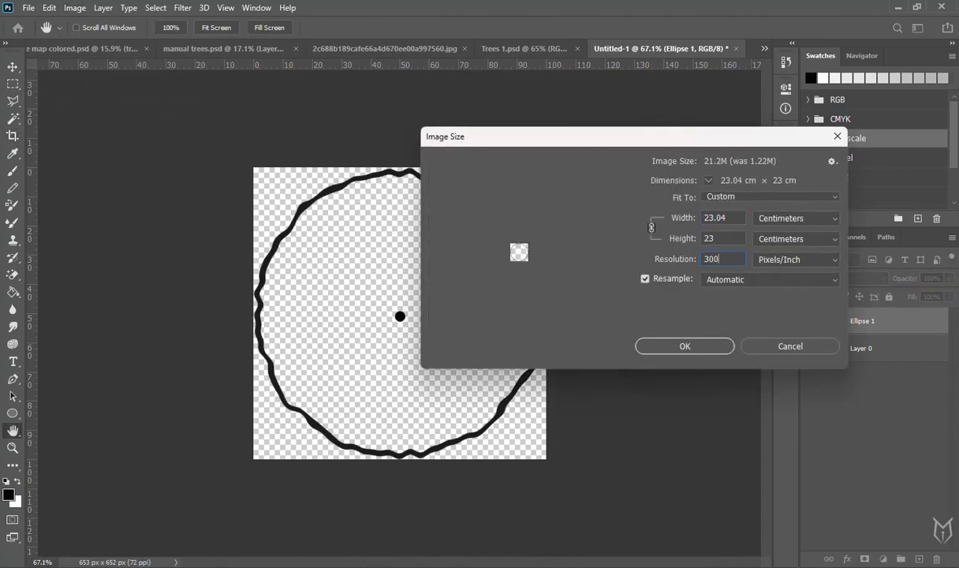
key(Return)
scroll(665, 253, down, 3)
key(ctrl+0)
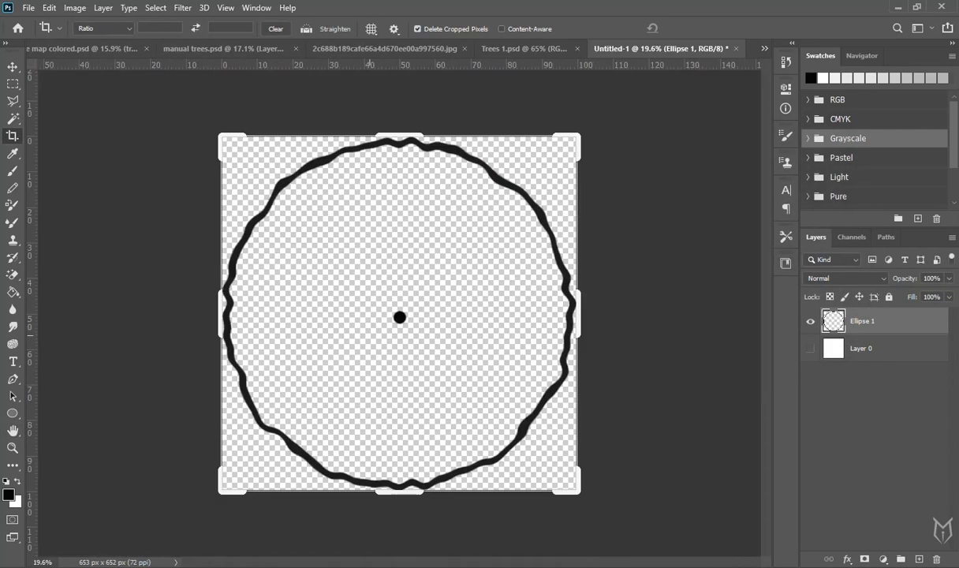
Define the wavy circle with its centre dot as a brush preset named tree.
key(alt+e)
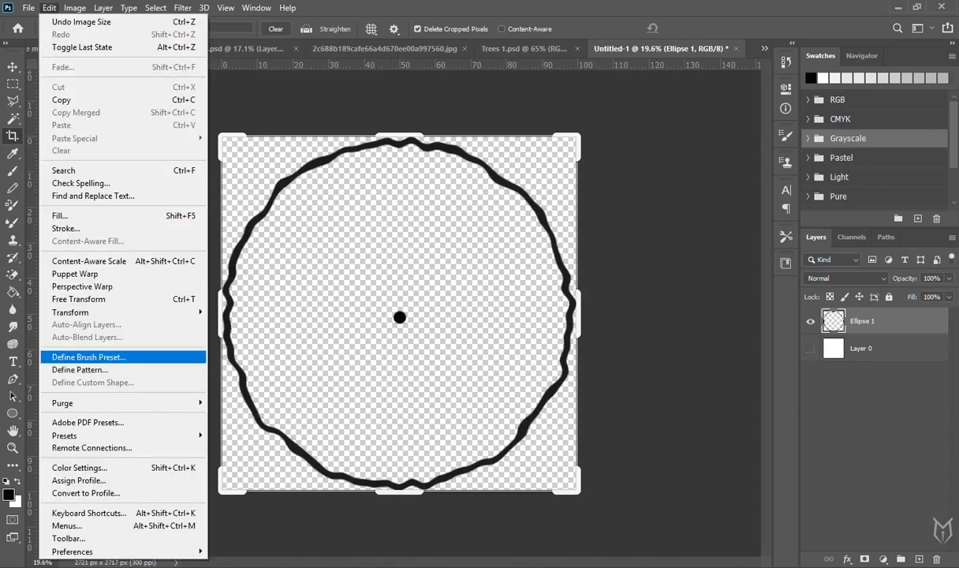
key(Return)
text(tree)
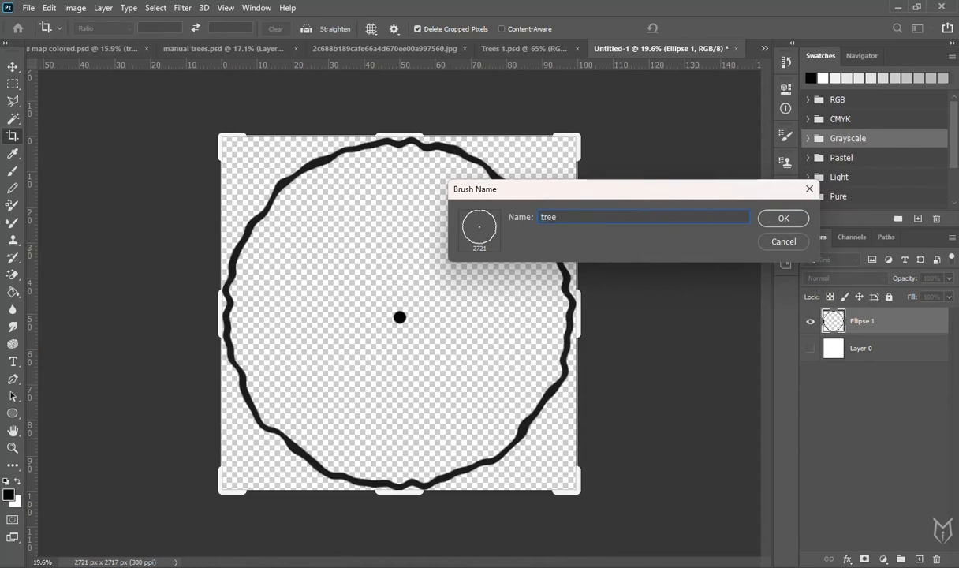
key(Return)
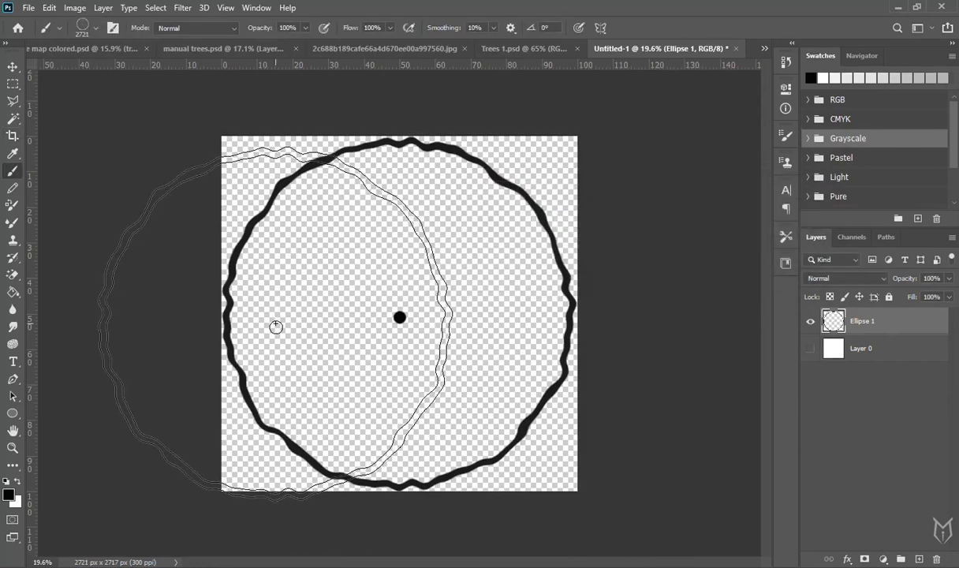
Switch to base map colored.psd and shrink the new tree brush to 500 px.
key(ctrl+Tab)
scroll(338, 350, down, 3)
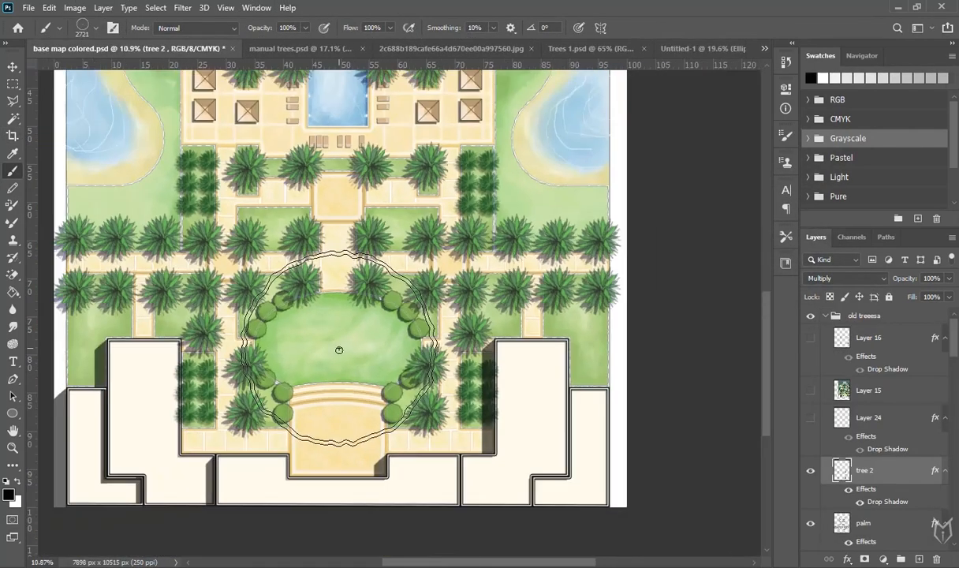
key(bracketleft)
key(bracketleft)
key(bracketleft)
key(bracketleft)
key(bracketleft)
key(bracketleft)
key(bracketleft)
key(bracketleft)
key(bracketleft)
key(bracketleft)
key(bracketleft)
key(bracketleft)
key(bracketleft)
key(bracketleft)
key(bracketleft)
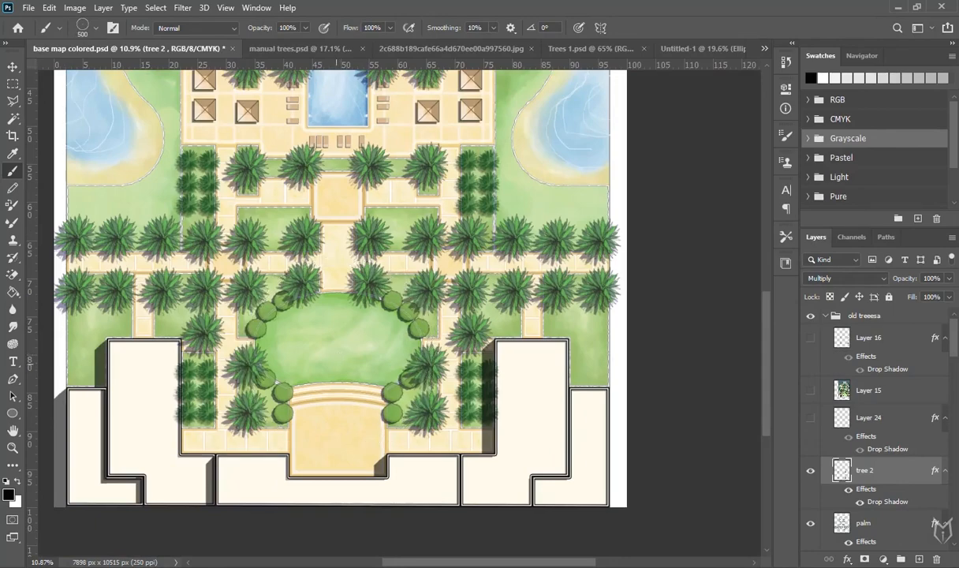
Add a new layer above the tree 2 layer and reduce the tree brush to 250 px.
scroll(303, 329, up, 3)
key(ctrl+shift+alt+n)
key(bracketleft)
key(bracketleft)
key(bracketleft)
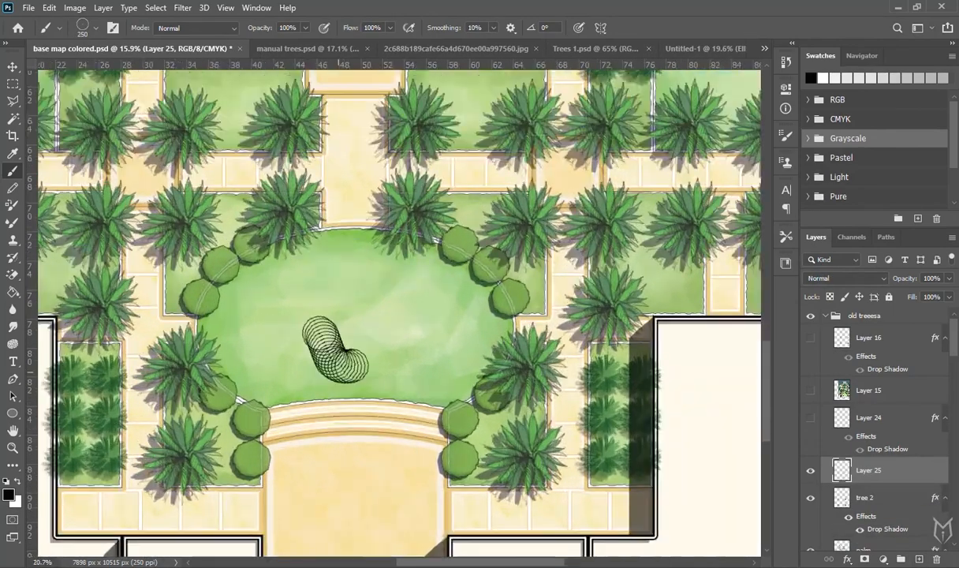
Try stamping scattered tree outlines over the central oval lawn with the 250 px brush, and undo them.
scroll(339, 351, up, 3)
click(395, 381)
click(471, 349)
click(452, 274)
click(276, 288)
click(363, 246)
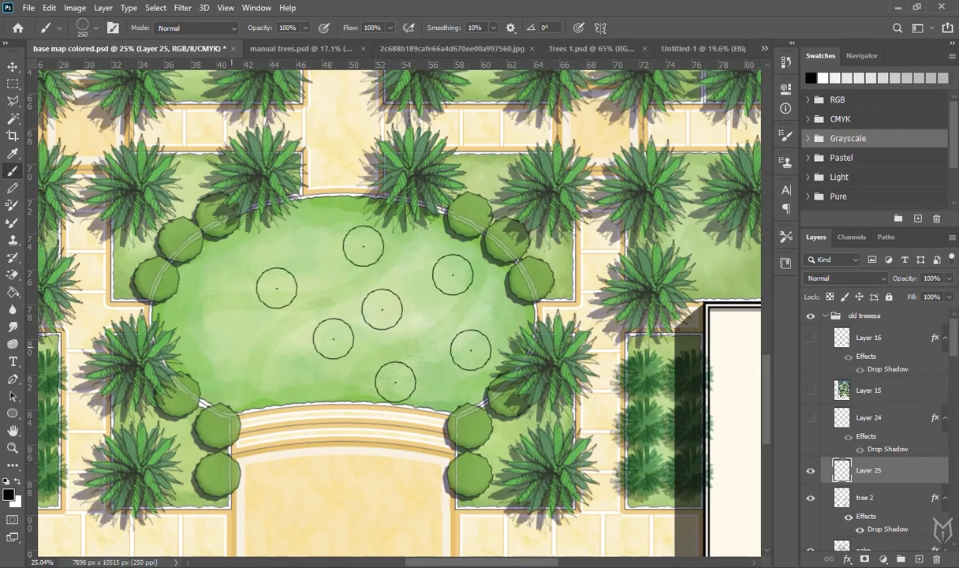
click(220, 329)
scroll(383, 363, down, 2)
key(ctrl+z)
key(ctrl+z)
key(ctrl+z)
key(ctrl+z)
key(ctrl+z)
key(ctrl+z)
key(ctrl+z)
key(ctrl+z)
Raise the tree brush's spacing to slightly more than 104% so that successive stamps stay separate.
scroll(379, 308, right, 2)
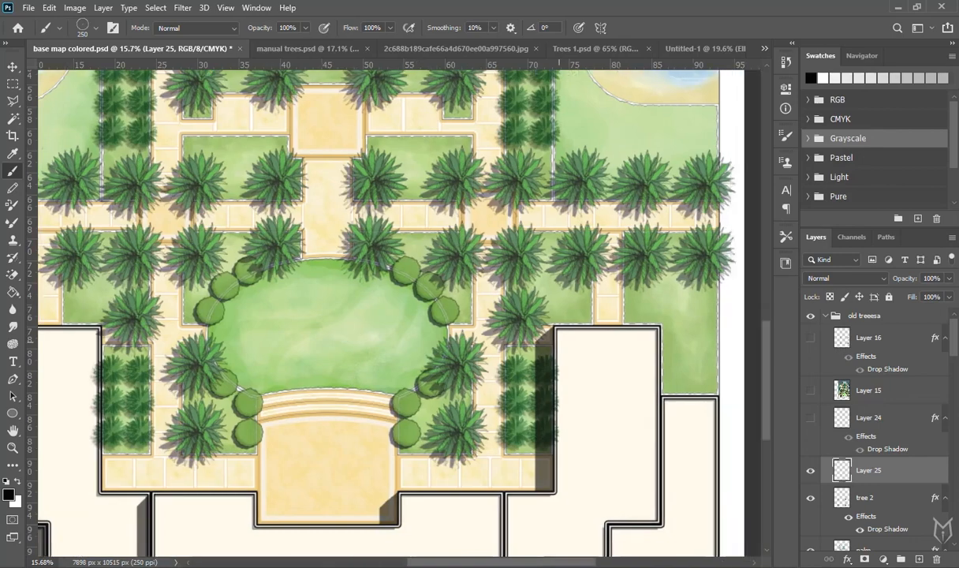
scroll(489, 314, right, 5)
scroll(489, 314, up, 2)
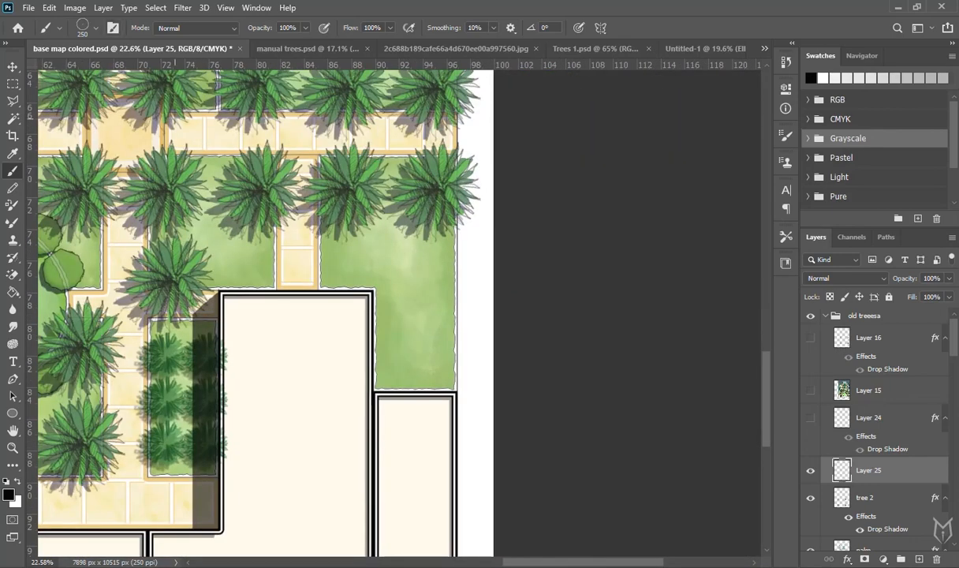
click(112, 28)
drag(628, 372, 690, 372)
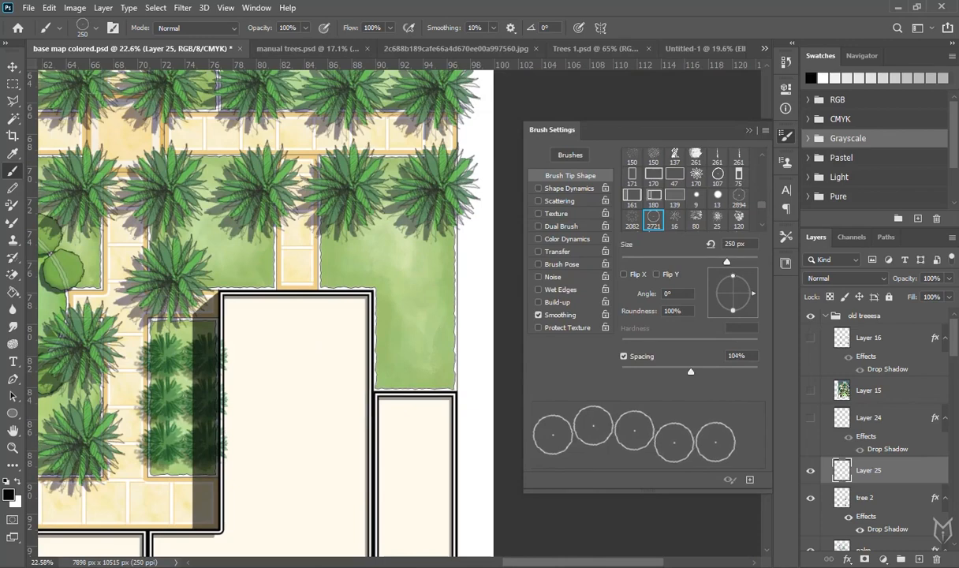
drag(691, 372, 694, 372)
key(F5)
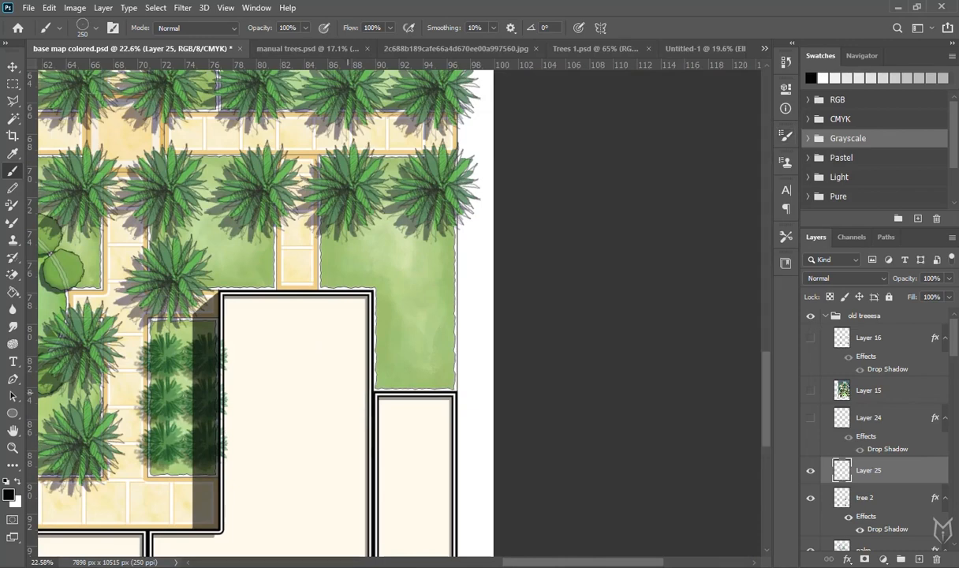
Paint a vertical column of five tree outlines along the outer edge of the L-shaped right-hand lawn with a 175 px brush.
scroll(412, 375, up, 2)
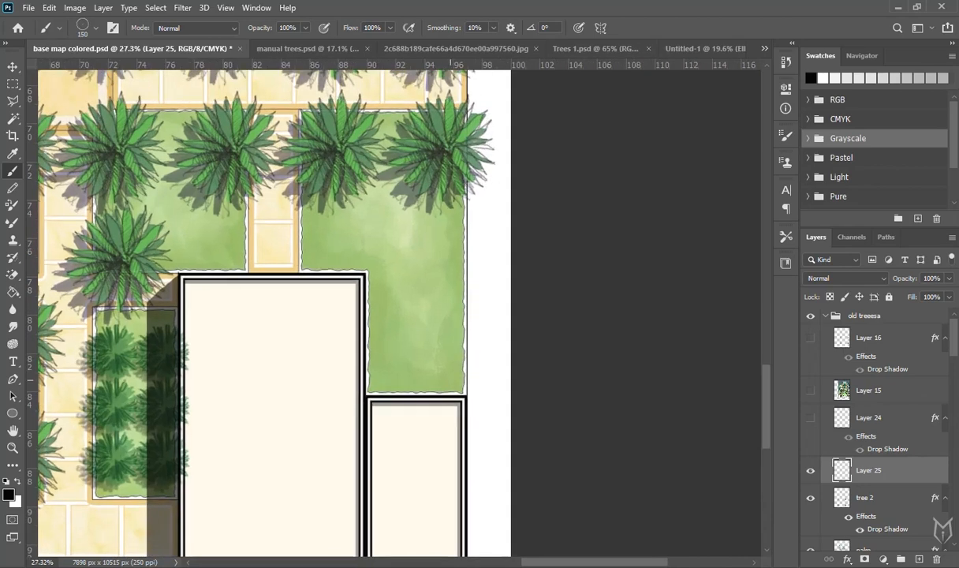
drag(450, 376, 449, 230)
drag(474, 347, 450, 393)
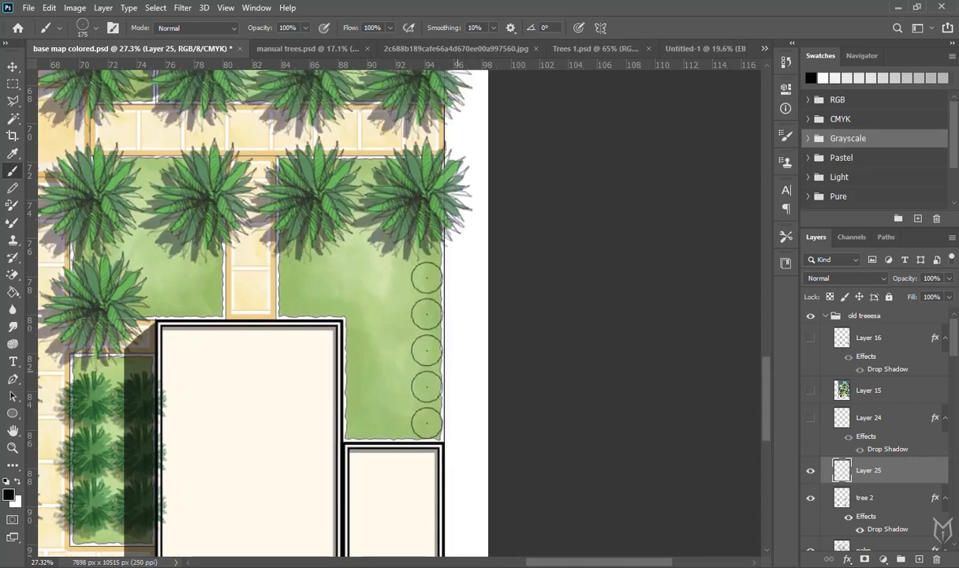
Select the column of five trees and duplicate it twice toward the building to form three columns.
key(m)
mouse_move(479, 239)
mouse_down()
mouse_move(393, 438)
mouse_move(394, 485)
mouse_up()
scroll(396, 422, up, 2)
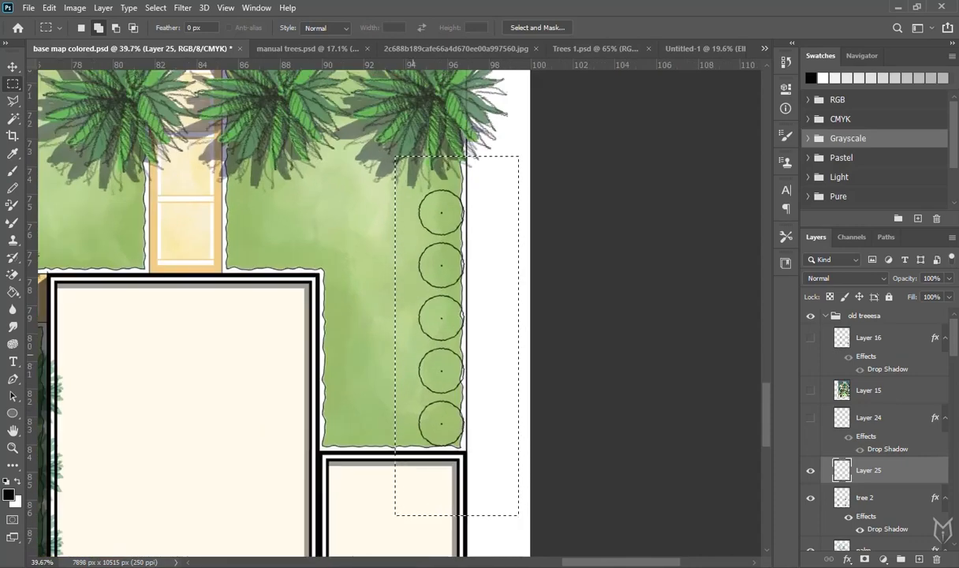
key(v)
drag(444, 273, 393, 273)
drag(393, 273, 348, 273)
drag(394, 315, 429, 323)
drag(454, 330, 454, 316)
key(ctrl+d)
Duplicate a block of four trees from the upper two rows to fill the rest of the L-shaped lawn up to the path.
key(m)
drag(330, 144, 450, 286)
key(v)
drag(425, 237, 323, 237)
key(ctrl+d)
scroll(426, 315, down, 5)
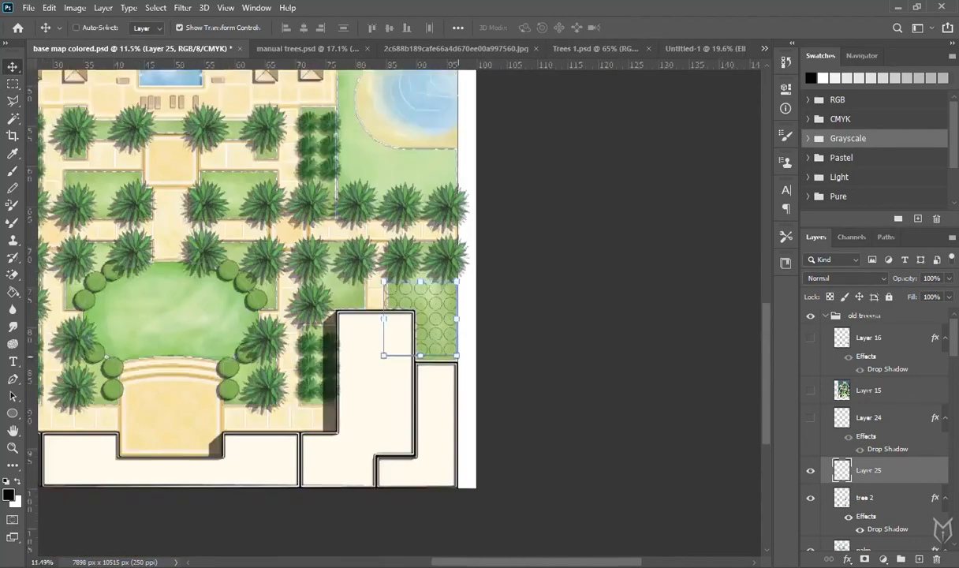
Copy a 2 x 2 block of tree outlines onto the small lawn across the path, above the building corner.
drag(429, 315, 163, 317)
drag(483, 323, 193, 304)
key(m)
drag(280, 227, 140, 410)
key(v)
drag(189, 331, 341, 332)
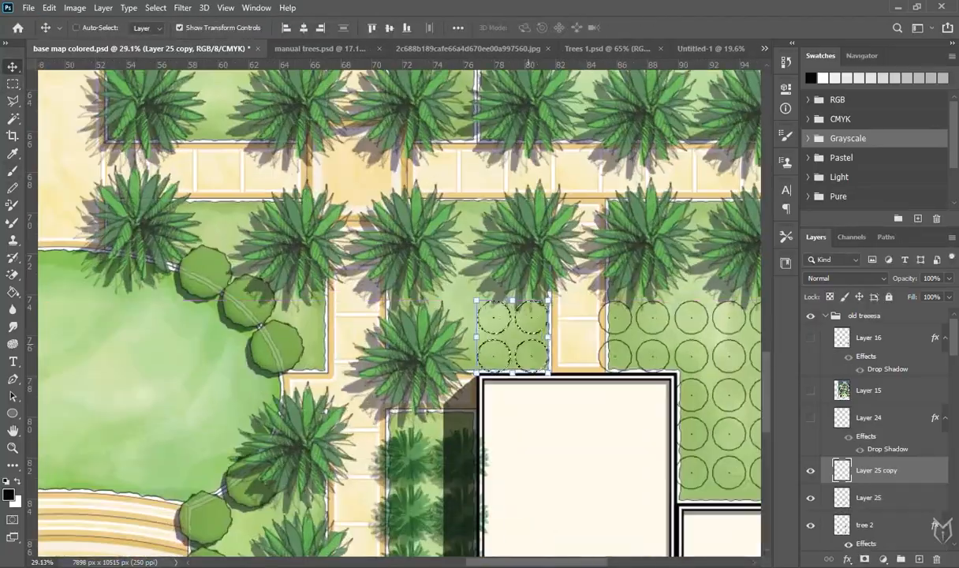
Merge the tree outline layers and copy the trees onto the matching lawns on the opposite side of the plan.
key(m)
drag(701, 285, 513, 488)
key(Return)
shift+click(868, 497)
key(ctrl+e)
drag(703, 215, 432, 485)
key(ctrl+d)
scroll(426, 315, down, 5)
drag(198, 315, 631, 315)
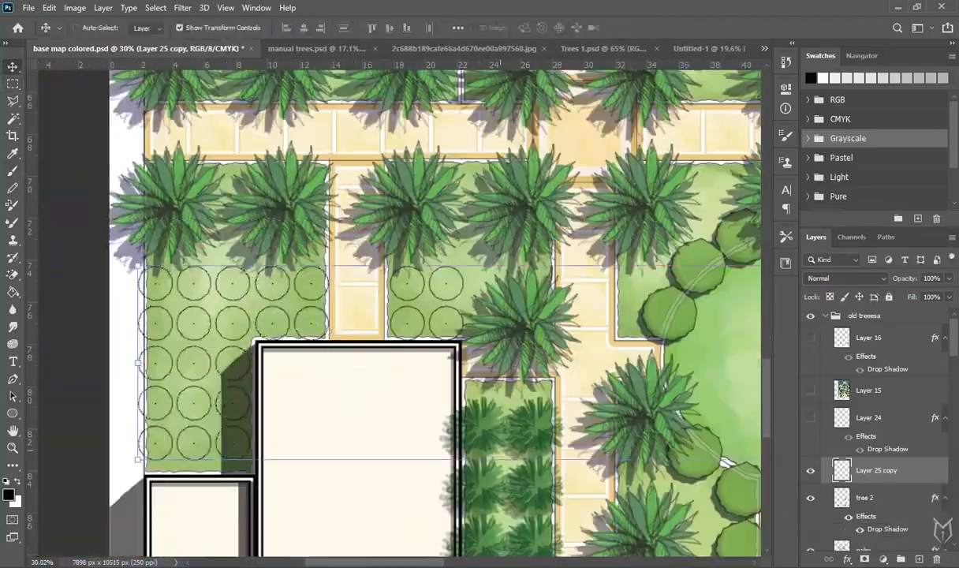
Copy the outer lawns' upper two rows of five trees up to the lawns just below both beaches.
scroll(316, 316, down, 3)
key(m)
drag(201, 197, 366, 297)
key(v)
drag(322, 442, 323, 282)
key(ctrl+d)
scroll(322, 315, down, 8)
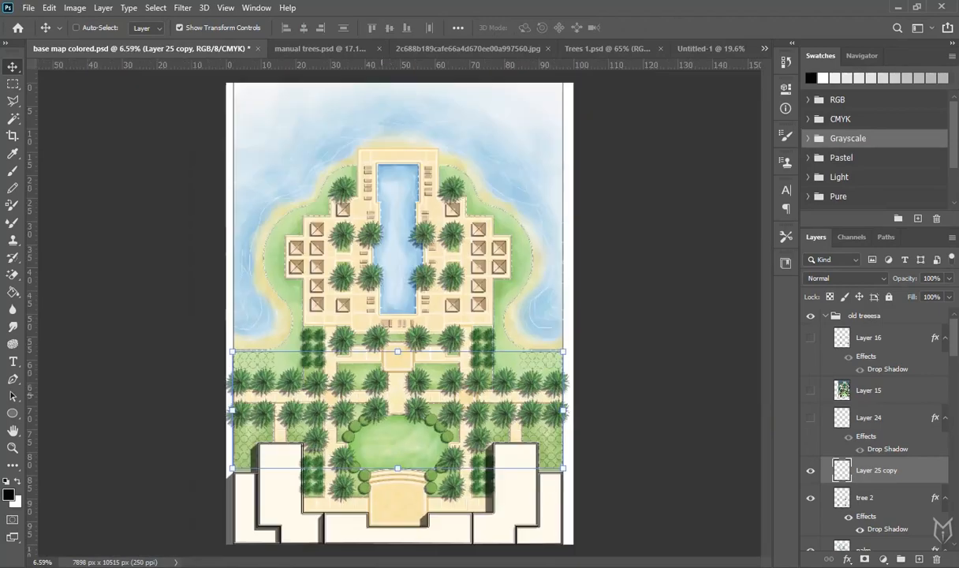
Rename the tree outlines layer as tree 4.
scroll(535, 378, up, 7)
drag(530, 397, 563, 281)
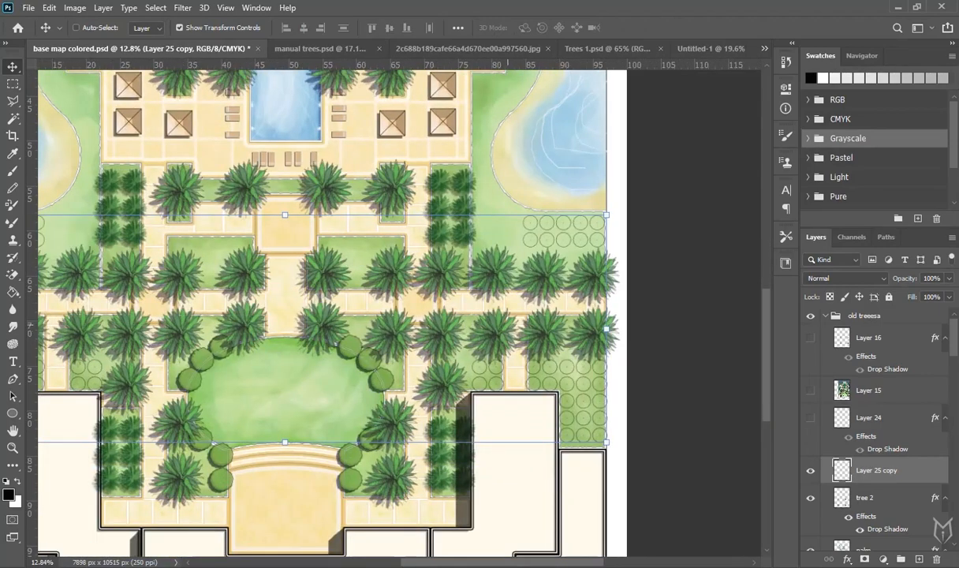
scroll(502, 315, down, 1)
key(w)
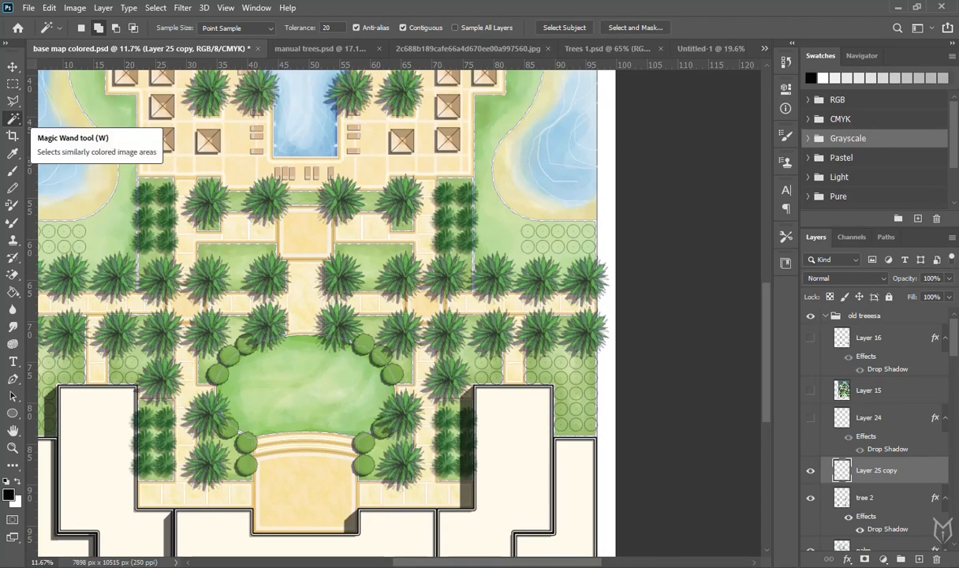
double_click(876, 470)
text(t)
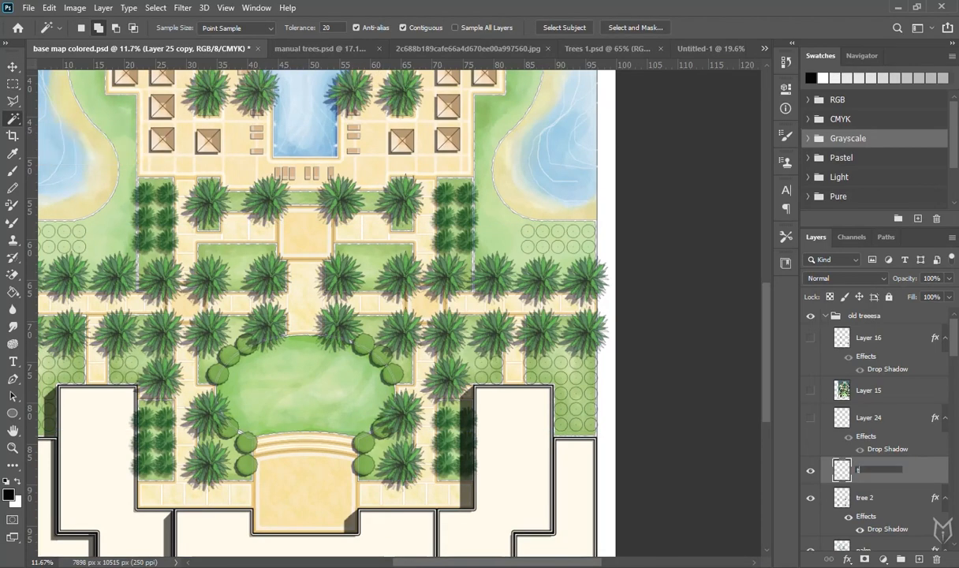
text(ree 4)
key(Return)
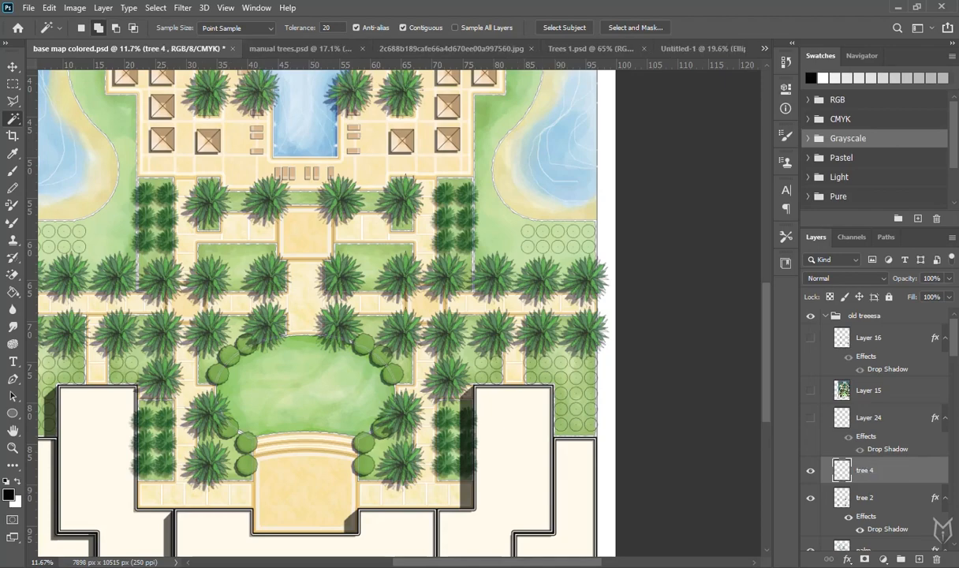
Select the insides of all the tree outlines and check the selection in Quick Mask mode.
drag(453, 236, 413, 297)
scroll(412, 297, up, 4)
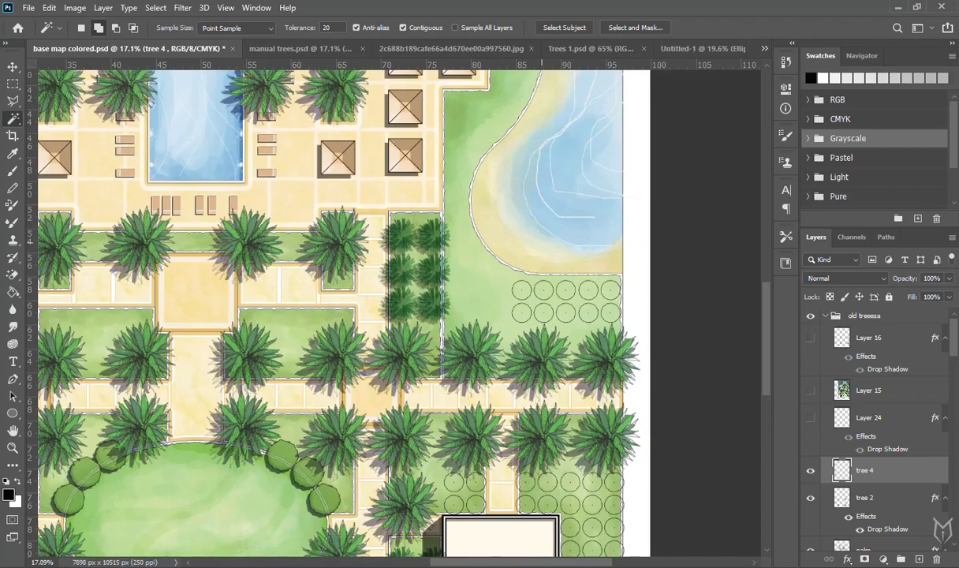
click(542, 242)
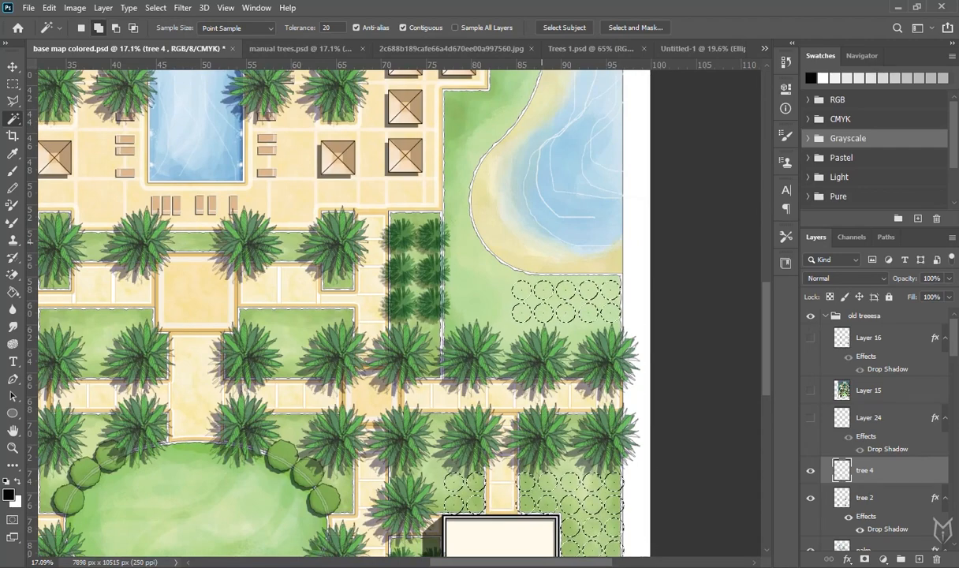
scroll(543, 252, up, 2)
key(q)
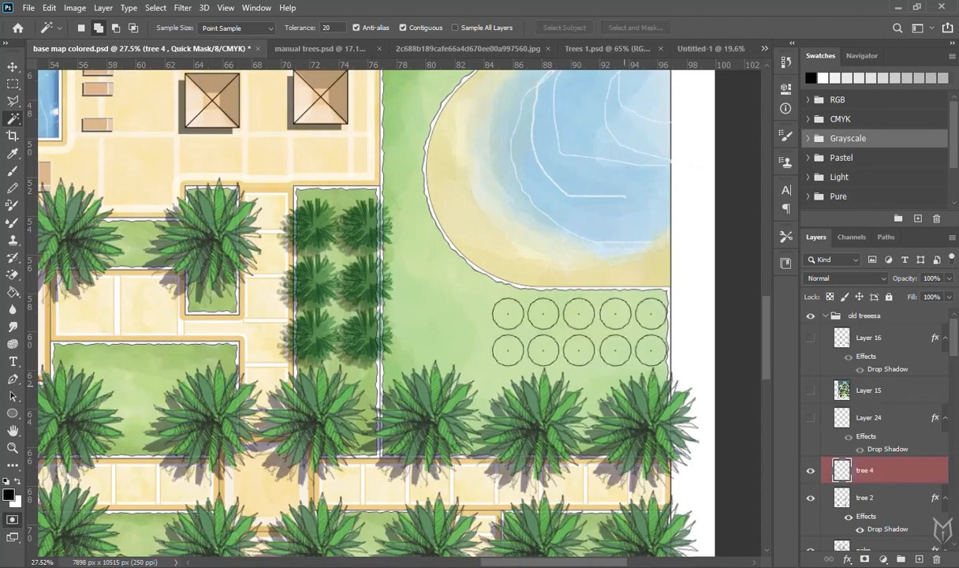
scroll(561, 280, down, 2)
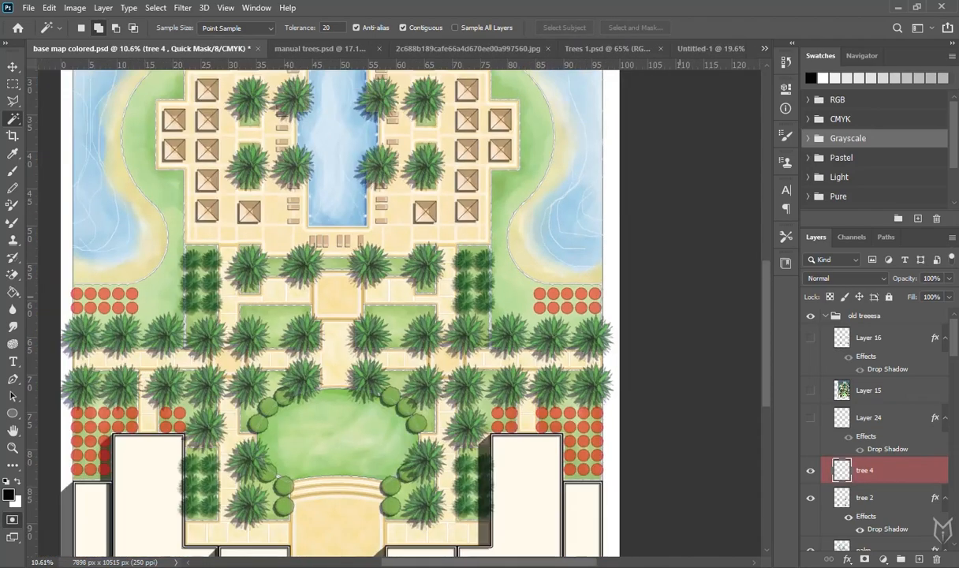
scroll(602, 295, up, 3)
key(q)
Fill the selected tree circles with green sampled from a palm on a new layer placed beneath tree 4.
scroll(603, 300, up, 2)
key(i)
click(561, 392)
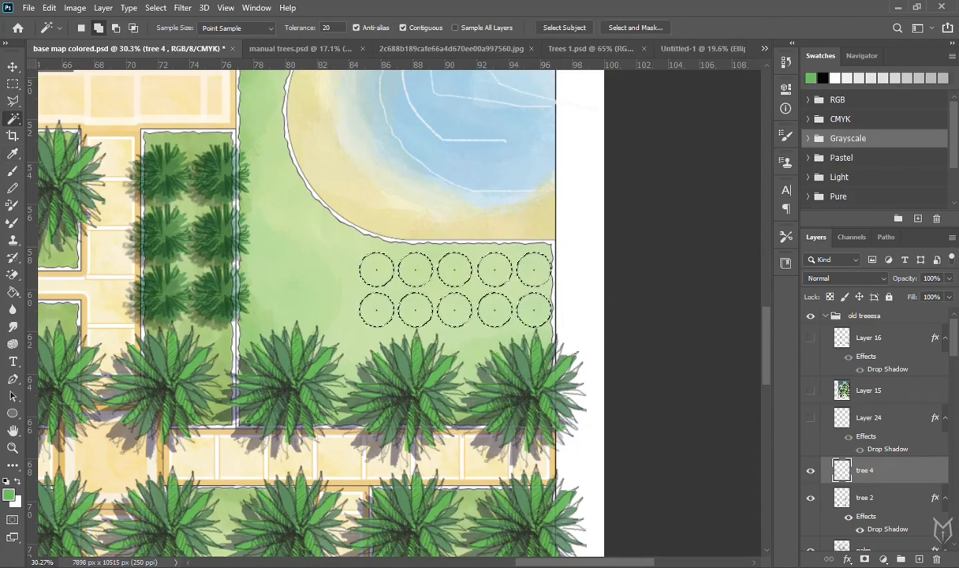
key(ctrl+shift+alt+n)
key(alt+BackSpace)
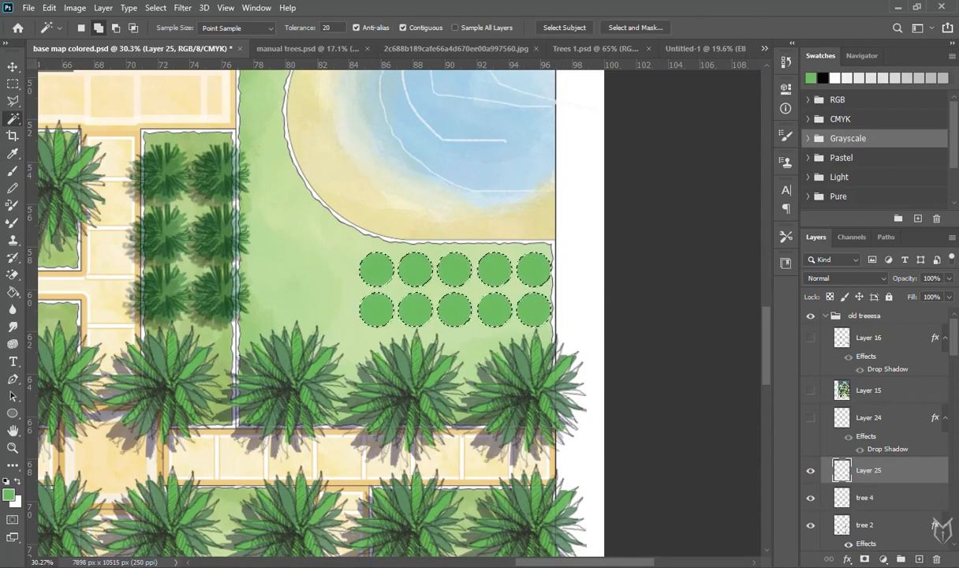
key(ctrl+d)
drag(873, 470, 874, 506)
Add an inner shadow to the tree fill layer with global light off, a -135° angle and a 30 px distance.
drag(479, 272, 527, 249)
scroll(424, 239, up, 6)
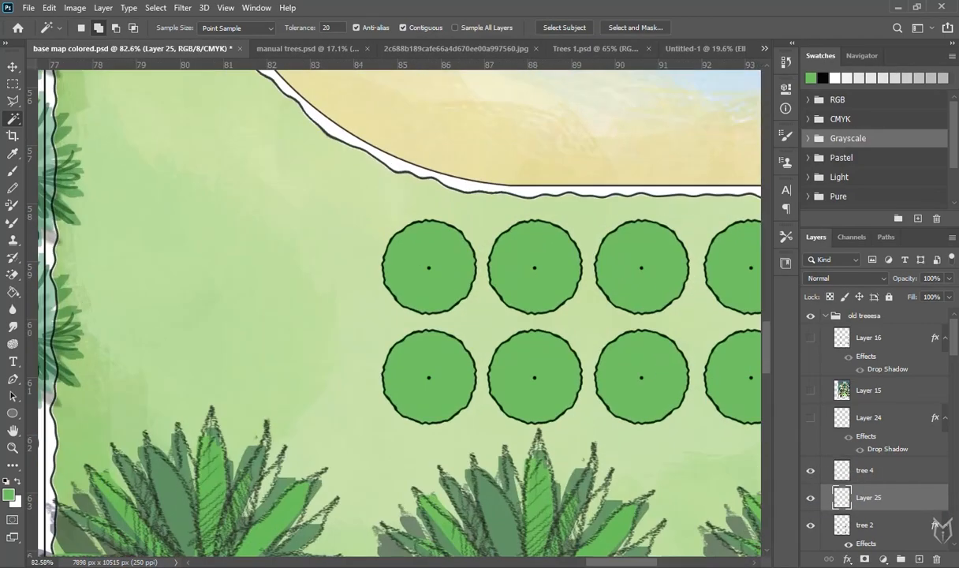
drag(501, 294, 402, 291)
scroll(402, 290, down, 8)
scroll(403, 291, down, 3)
scroll(402, 291, up, 4)
double_click(901, 498)
drag(562, 96, 771, 96)
click(646, 226)
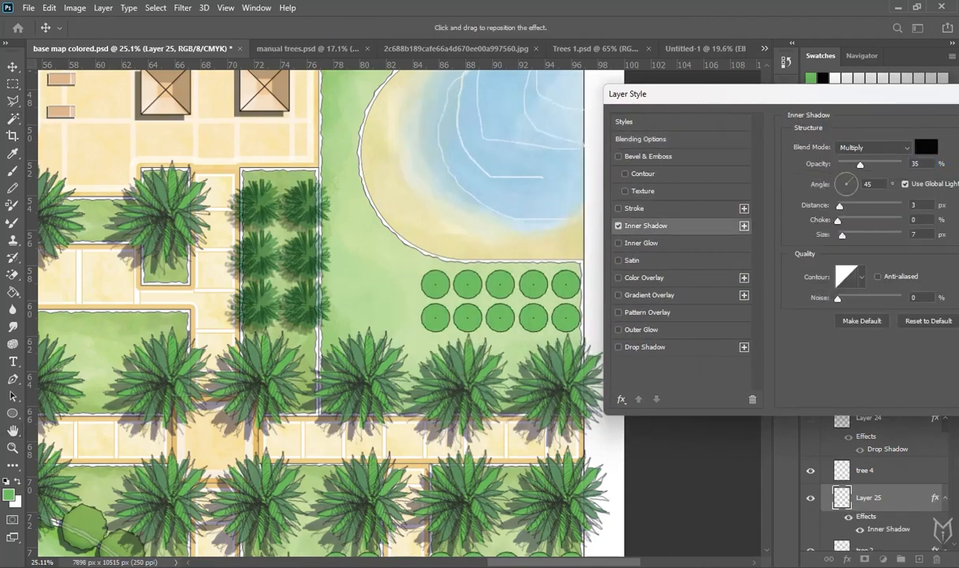
click(904, 183)
click(839, 188)
drag(840, 207, 854, 207)
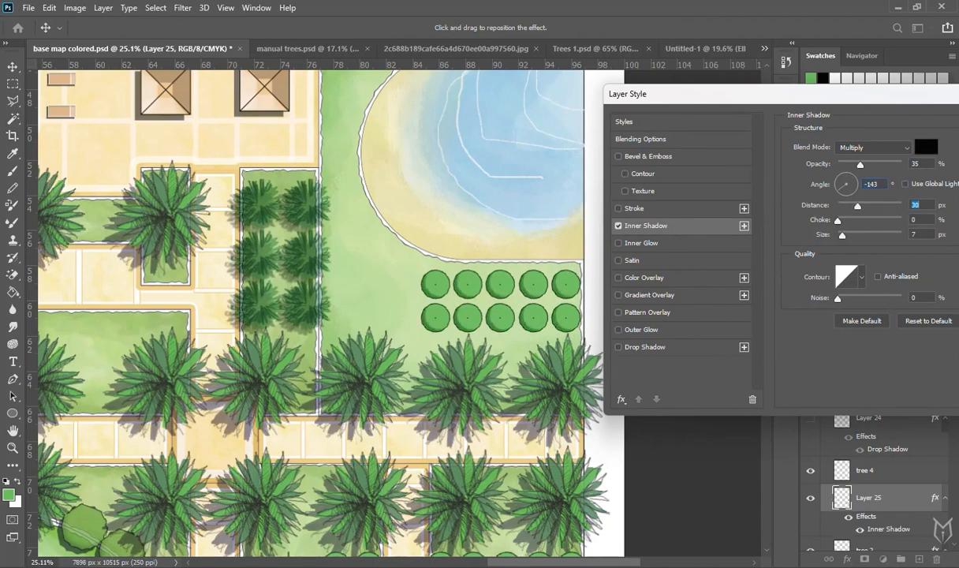
click(840, 188)
text(-135)
Set the inner shadow's color to dark green 3d7443 and its distance to 40 px.
click(926, 147)
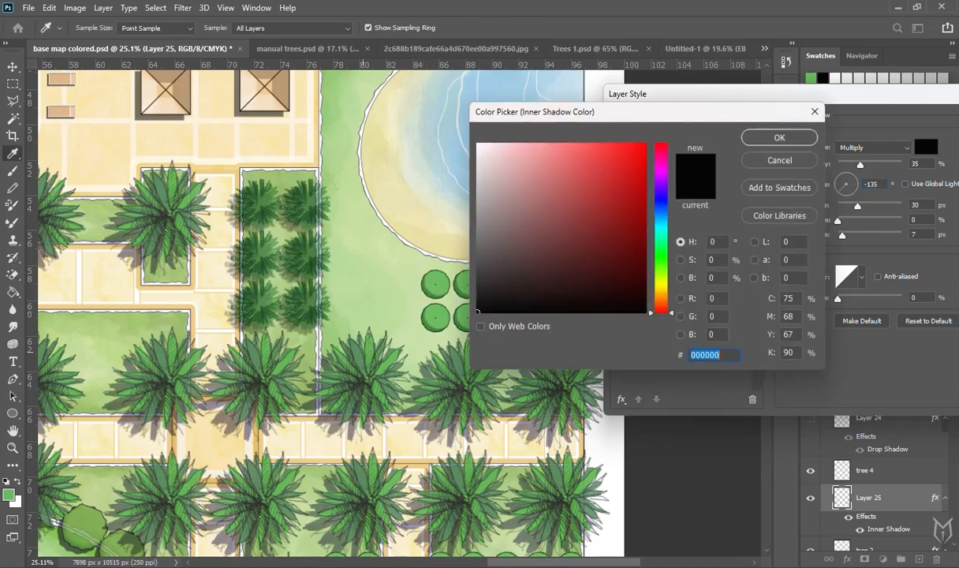
text(598d5e)
drag(538, 219, 556, 236)
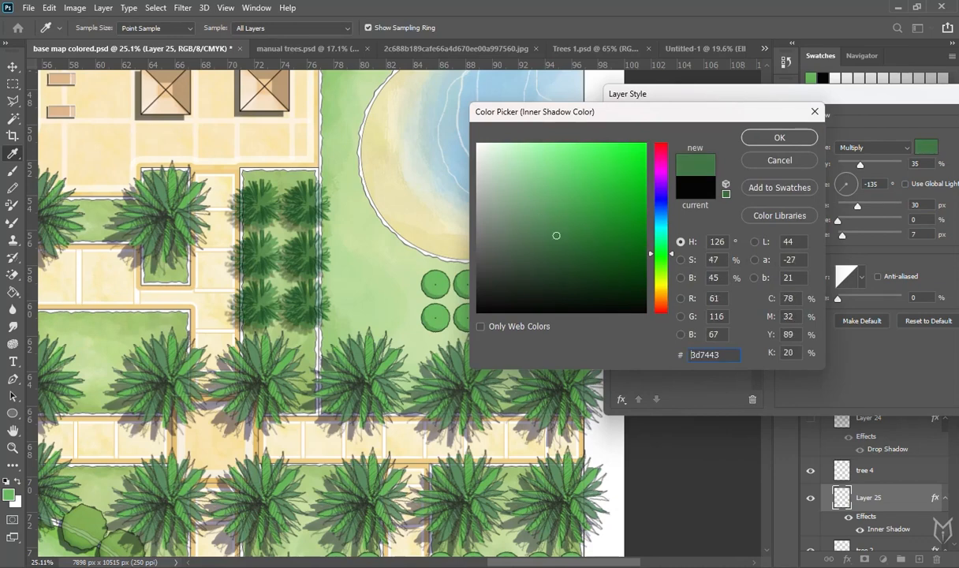
click(779, 137)
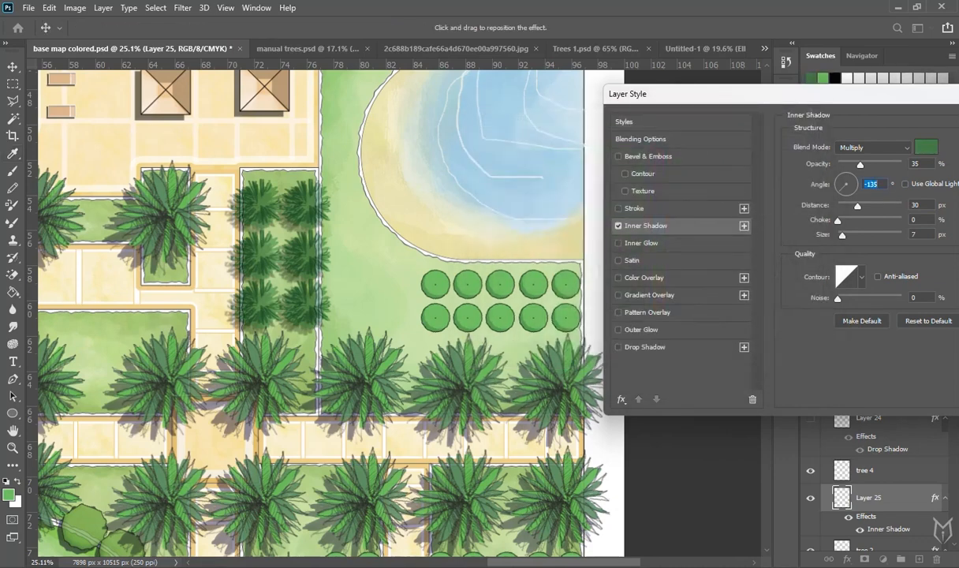
drag(857, 206, 860, 206)
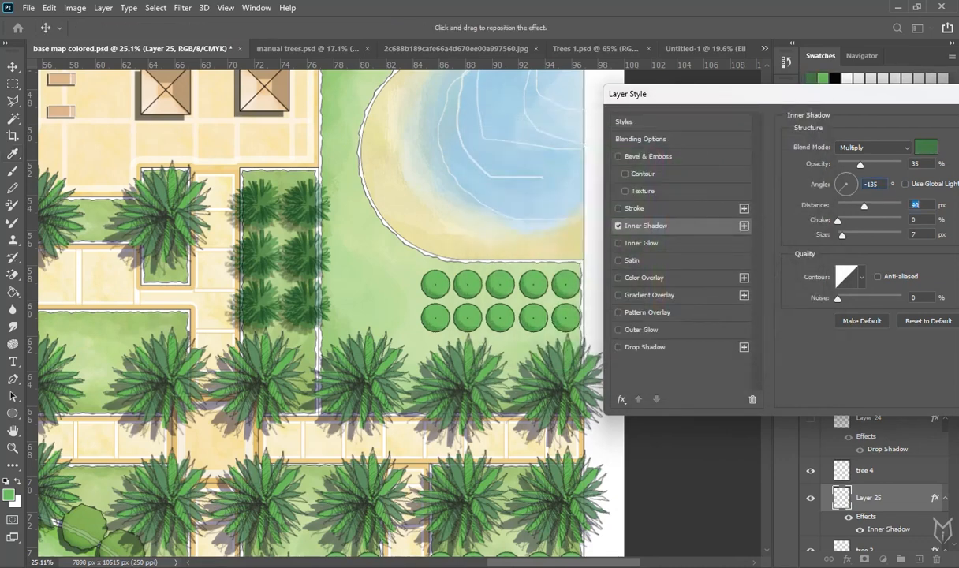
Add a drop shadow to the tree fill layer, adjust its distance and apply the layer style.
click(645, 346)
drag(869, 206, 848, 205)
drag(823, 96, 704, 124)
click(937, 148)
Begin a curved Pen path at the plan's edge below the beach, bending it up into the lawn beside the terrace.
scroll(456, 227, down, 1)
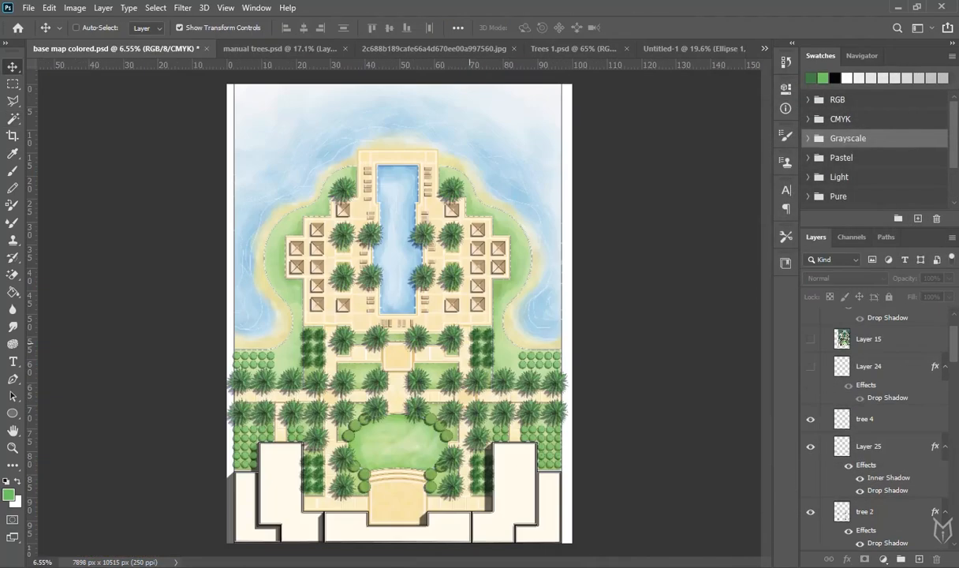
scroll(366, 333, up, 3)
drag(387, 348, 394, 409)
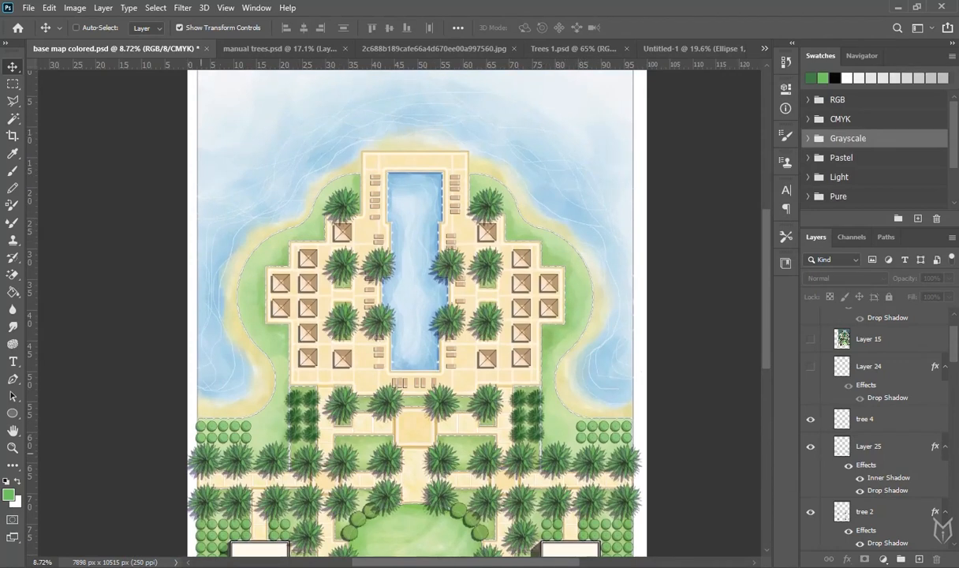
scroll(418, 377, up, 2)
drag(492, 383, 390, 383)
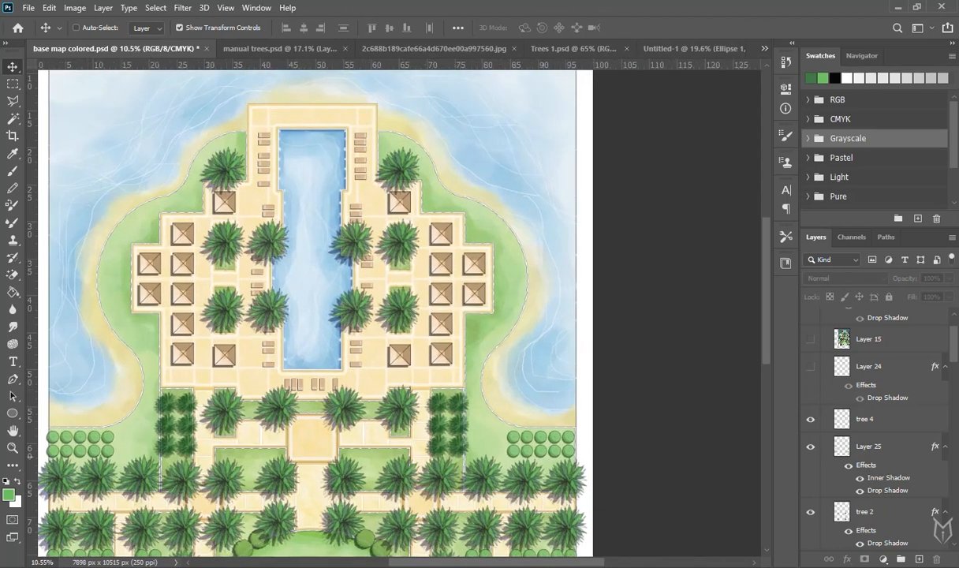
scroll(875, 418, up, 1)
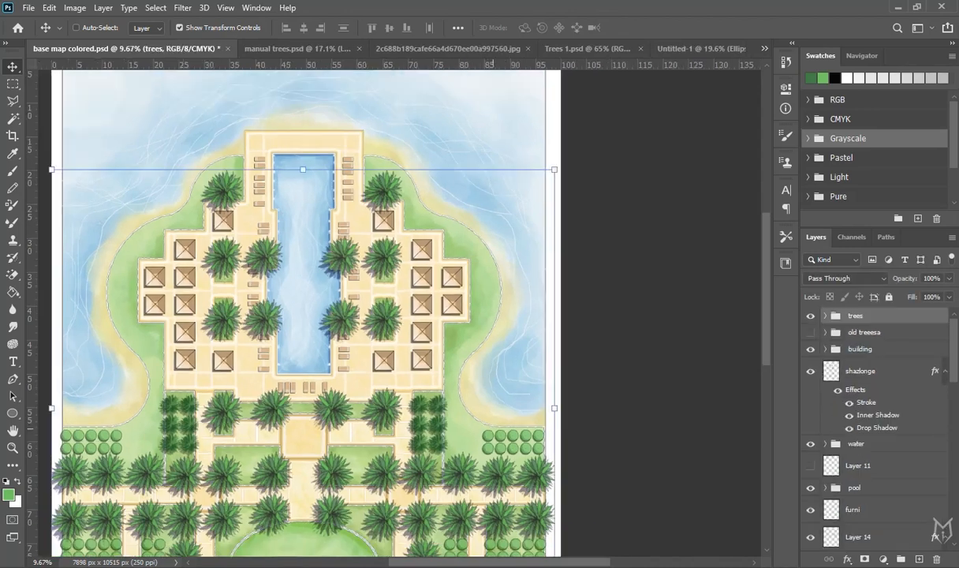
key(p)
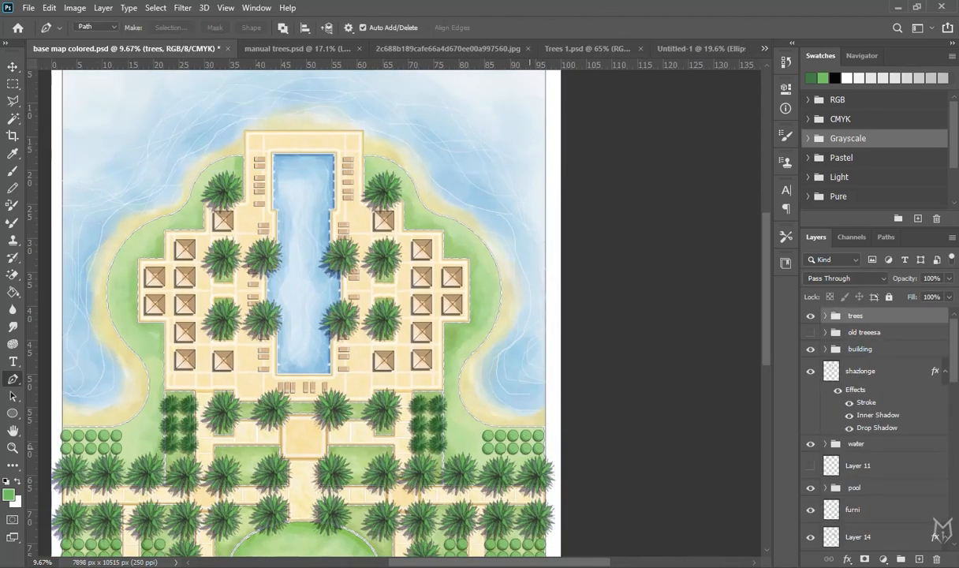
click(454, 391)
click(466, 430)
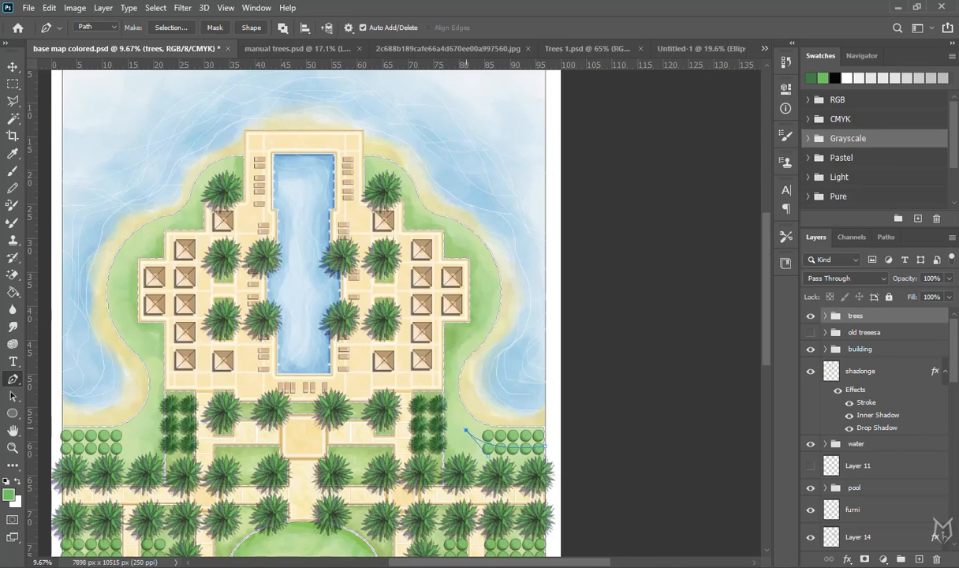
scroll(475, 410, up, 2)
drag(447, 319, 451, 280)
alt+click(442, 326)
Extend the path along the lawn strip between the terrace and beach up to the uppermost palm, and finish it.
drag(474, 272, 256, 214)
alt+click(474, 272)
key(ctrl+z)
key(ctrl+z)
alt+click(411, 287)
drag(368, 242, 369, 222)
drag(280, 223, 253, 235)
key(Escape)
scroll(466, 175, down, 2)
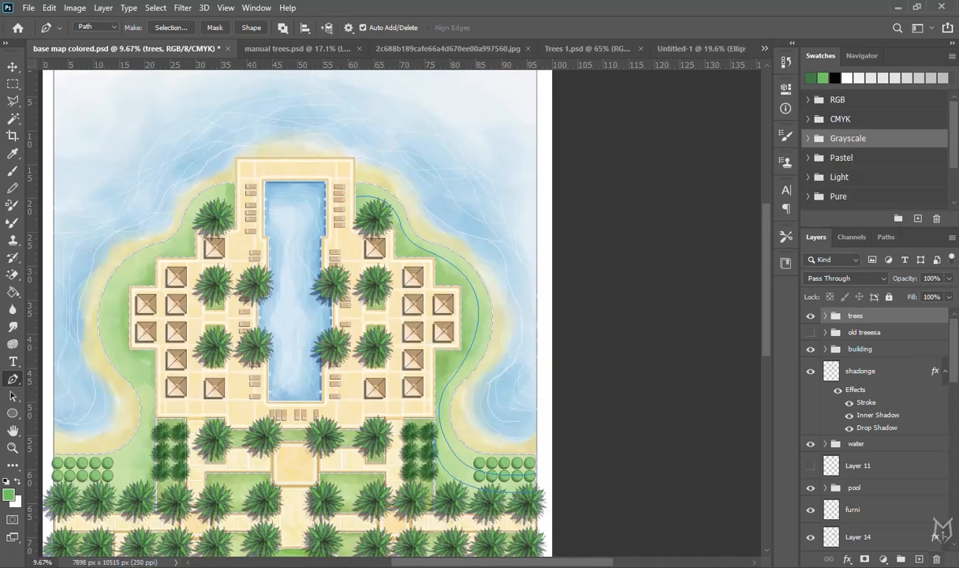
Create a new layer and choose the Pencil Shading 100 brush for it.
key(ctrl+alt+shift+n)
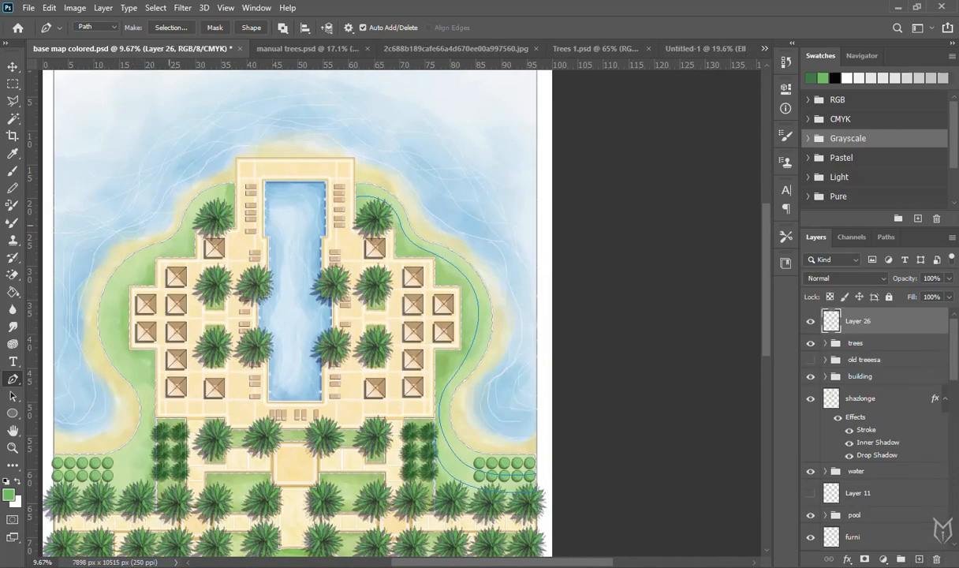
key(b)
key(F5)
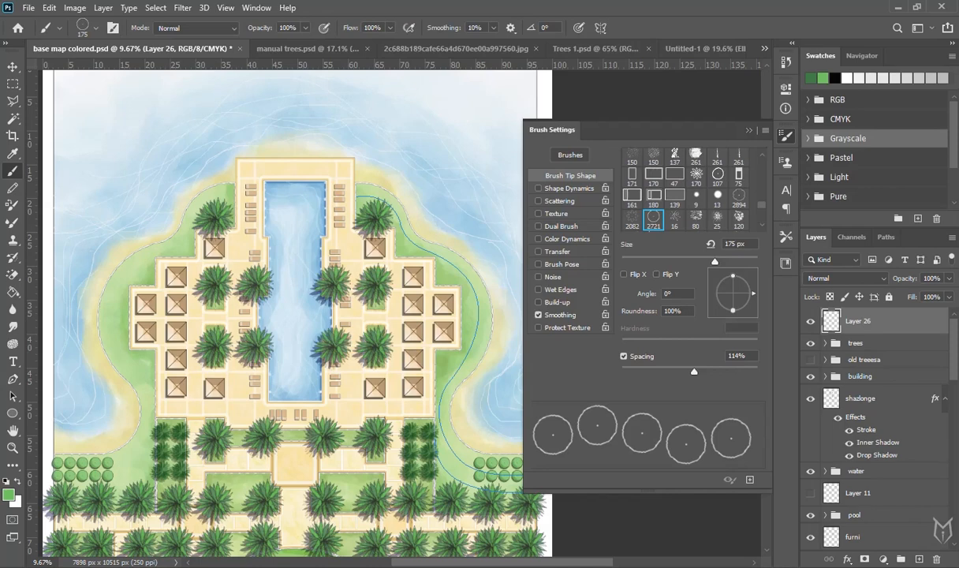
click(570, 155)
scroll(369, 316, down, 10)
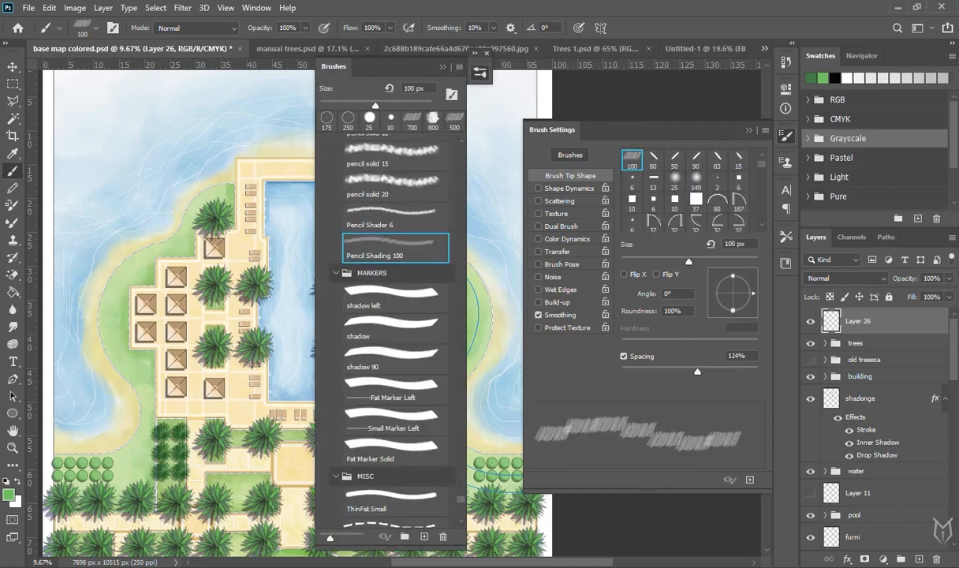
click(487, 53)
scroll(410, 396, up, 7)
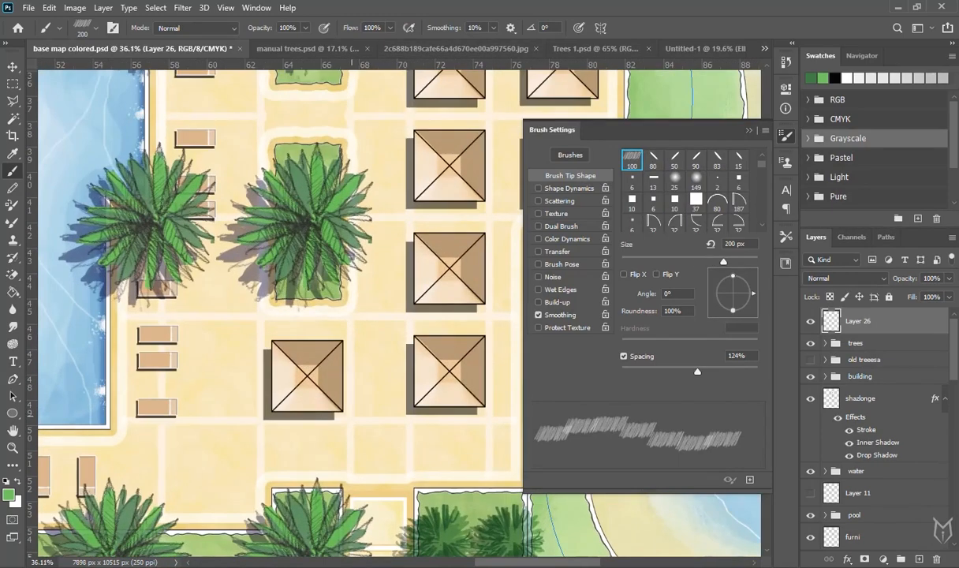
Set the brush size to 400 px, test the brush with a short stroke on the paving and undo the stroke.
drag(331, 453, 402, 449)
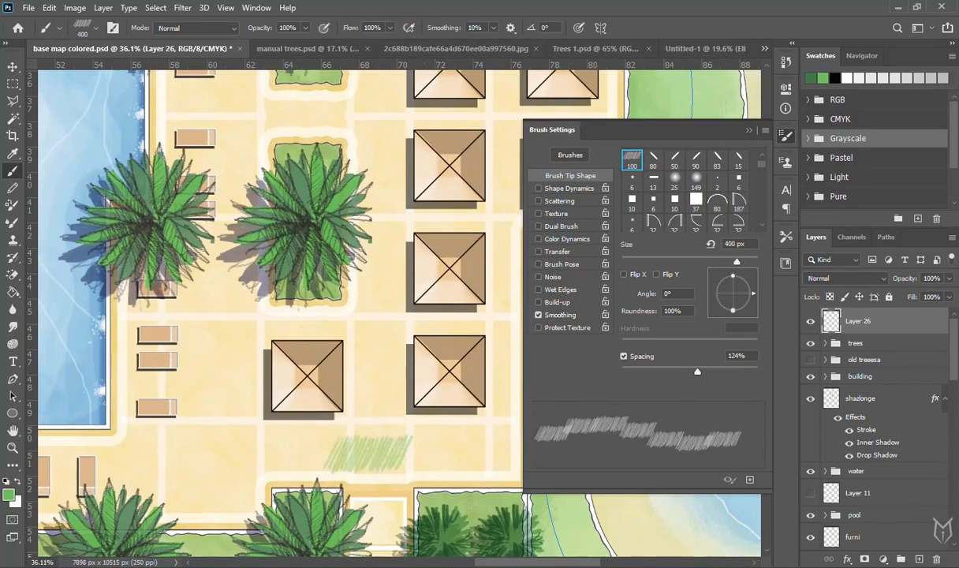
scroll(402, 450, up, 4)
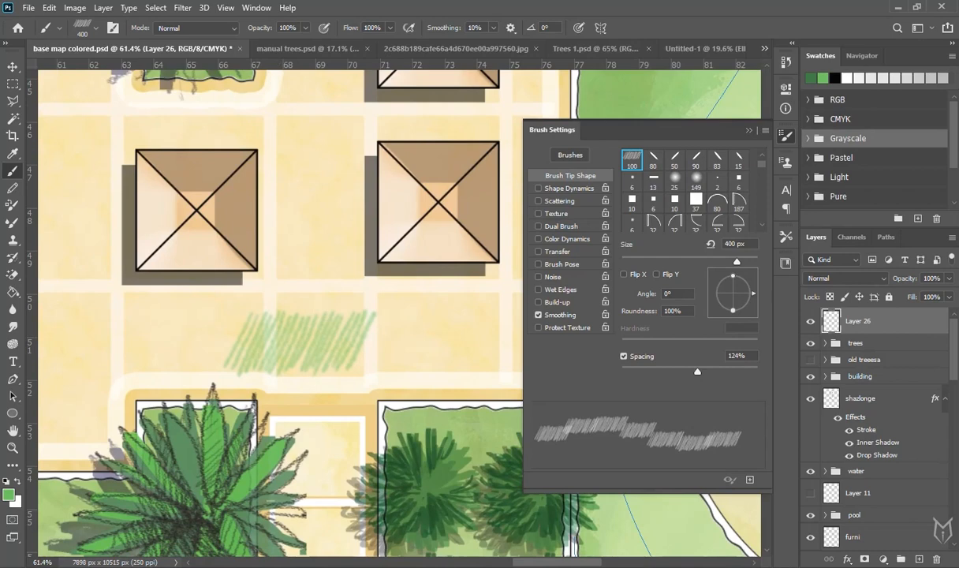
key(ctrl+z)
Enable Shape Dynamics for the brush and set its angle control to Direction.
drag(422, 364, 197, 437)
scroll(300, 392, down, 4)
click(568, 189)
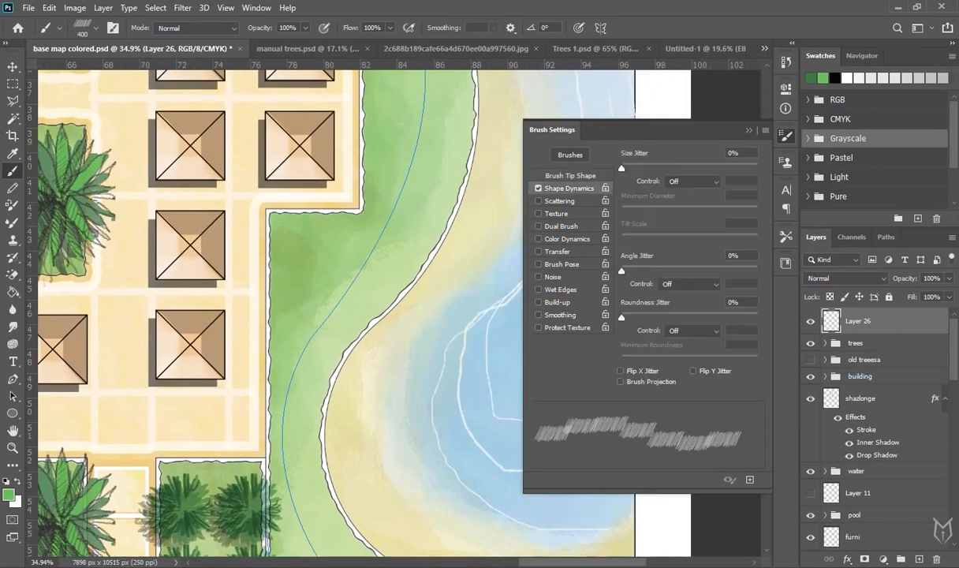
click(690, 284)
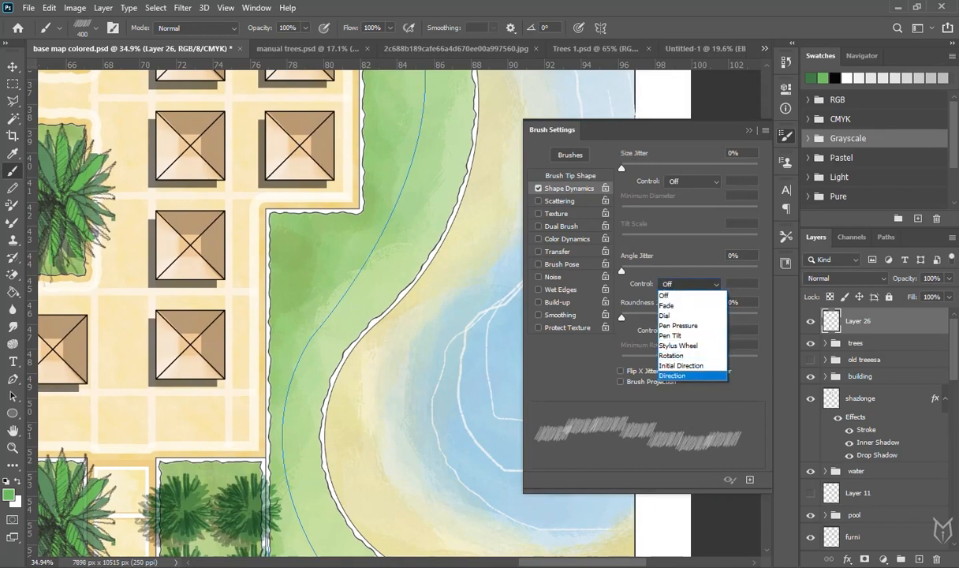
click(657, 357)
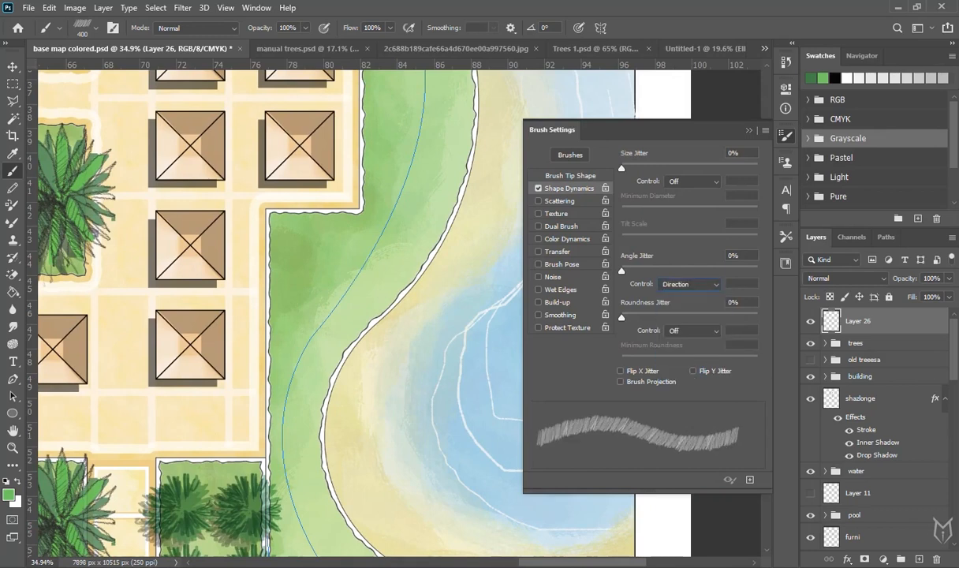
key(F5)
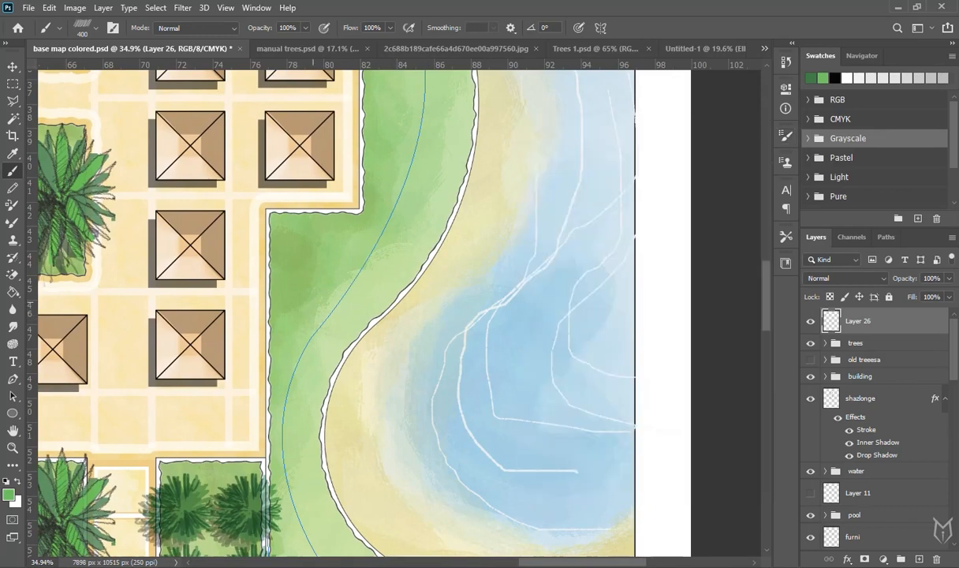
Set the foreground color to dark green 467a24, starting from greens sampled on the plan.
alt+click(296, 278)
click(9, 494)
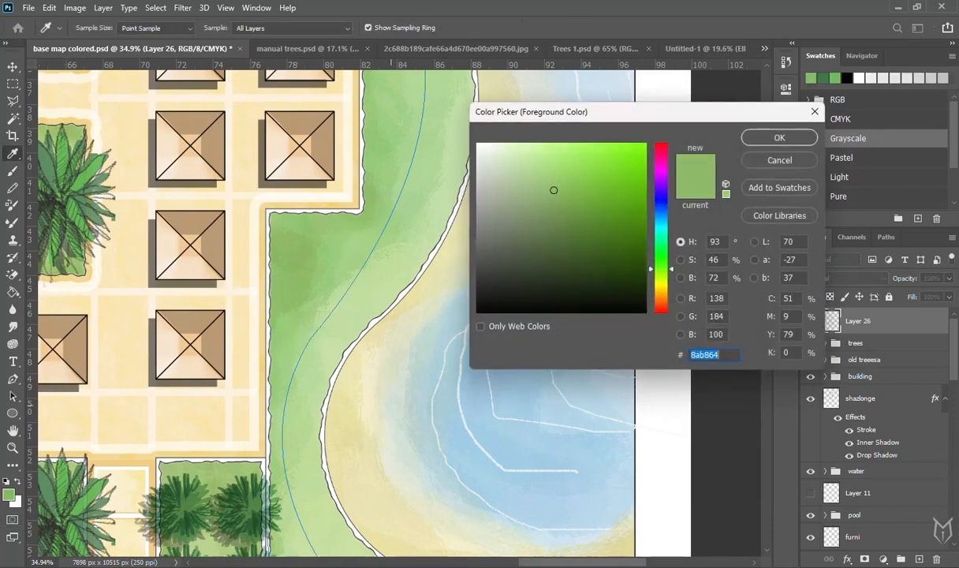
click(186, 506)
click(625, 228)
click(602, 218)
click(576, 227)
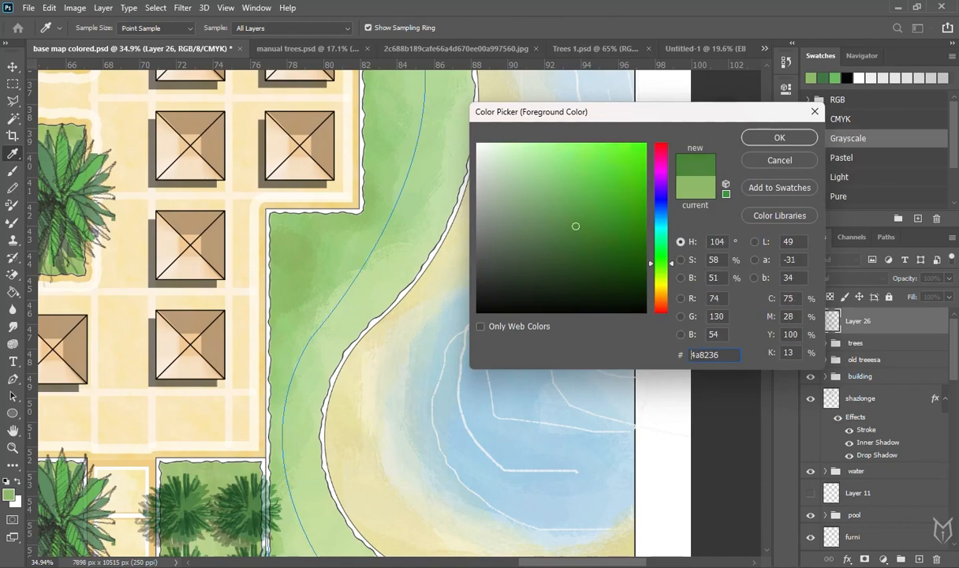
drag(661, 263, 661, 268)
click(601, 240)
click(597, 231)
click(779, 137)
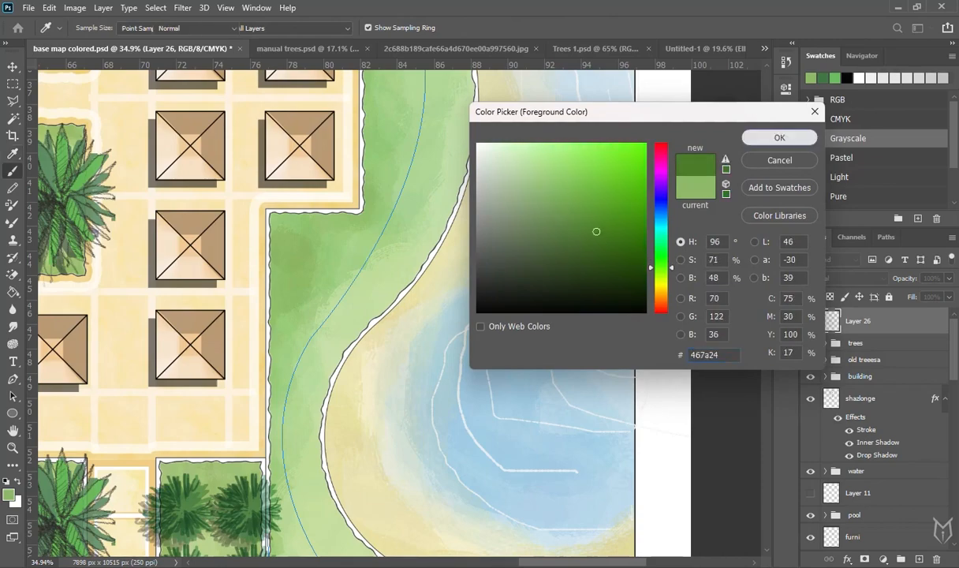
Stroke the curved lawn paths with the dark green pencil brush, without simulated pressure, and dismiss the paths.
scroll(398, 368, down, 4)
scroll(450, 431, up, 3)
key(p)
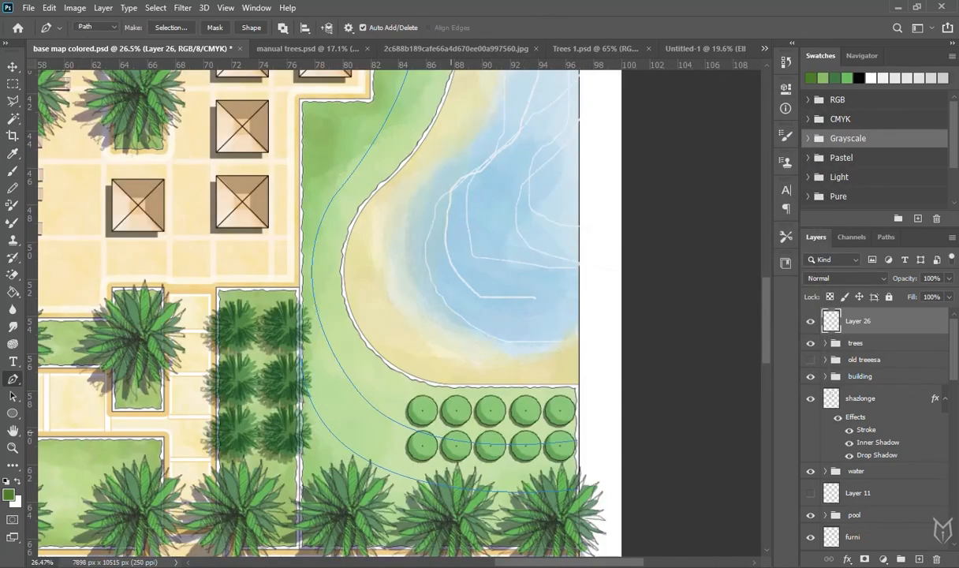
right_click(464, 123)
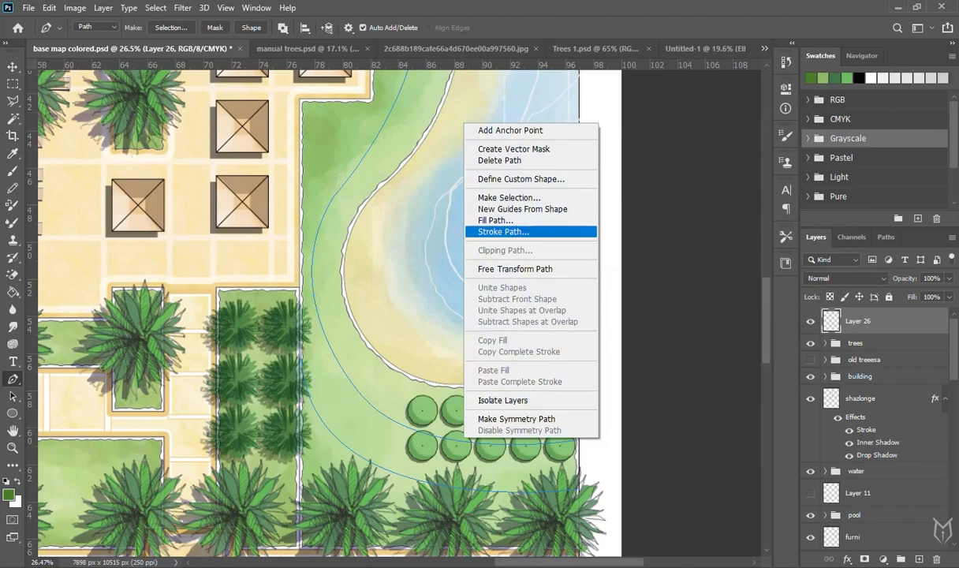
click(503, 231)
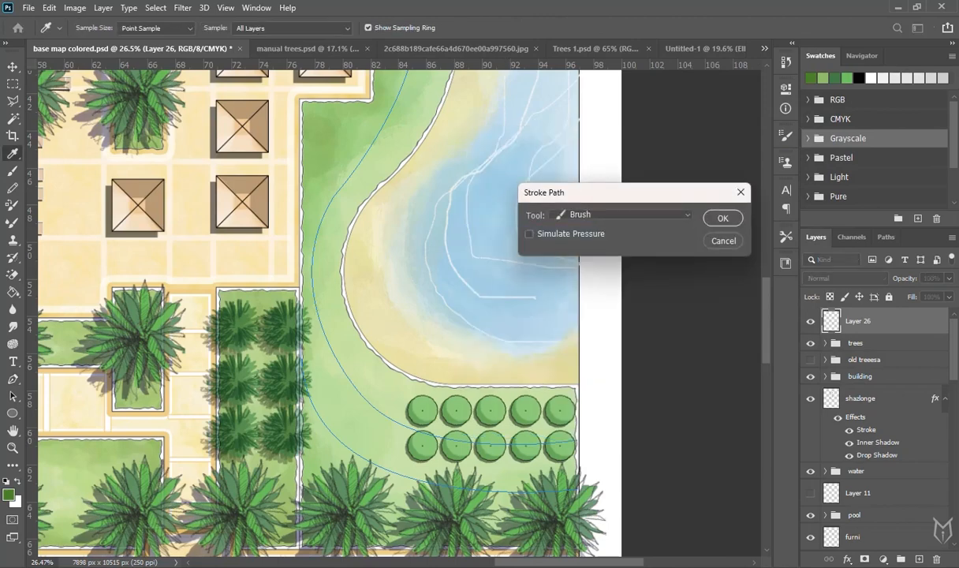
click(723, 219)
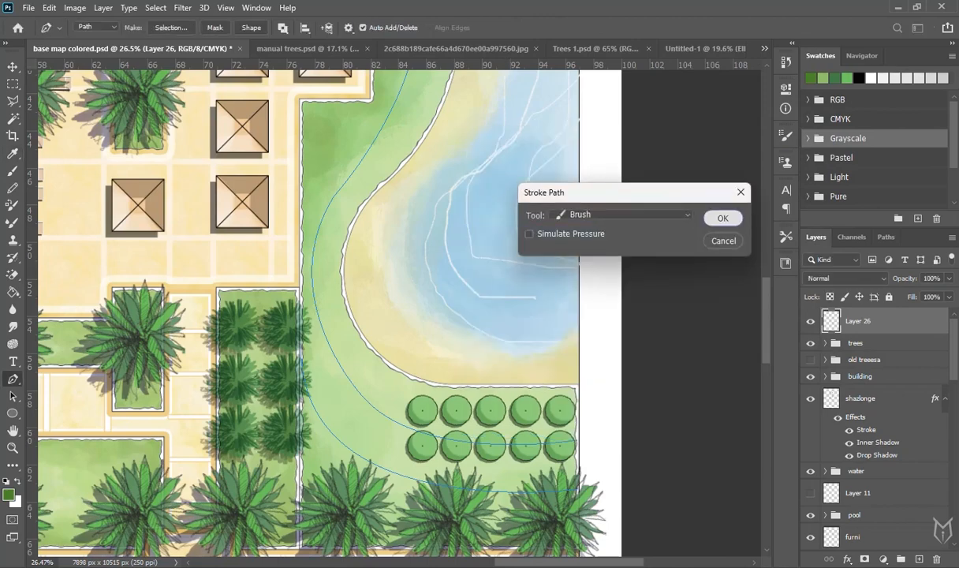
scroll(516, 420, down, 5)
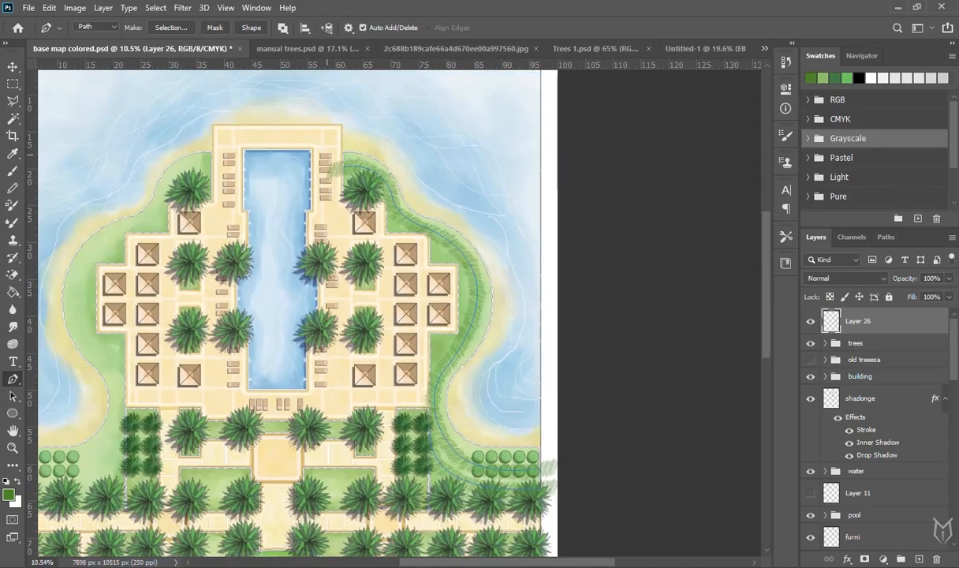
key(Return)
scroll(537, 377, down, 1)
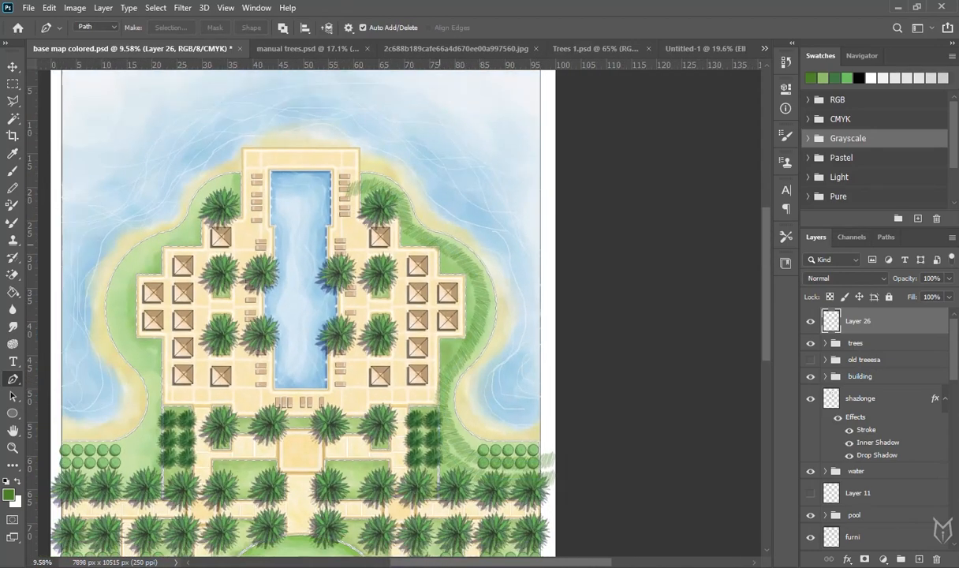
scroll(374, 180, up, 5)
drag(547, 414, 529, 330)
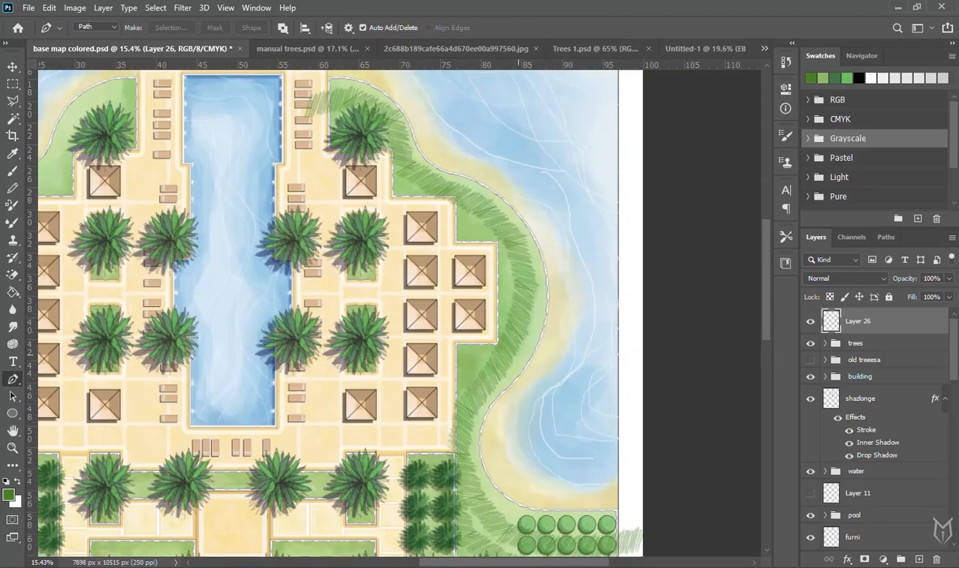
drag(442, 476, 386, 382)
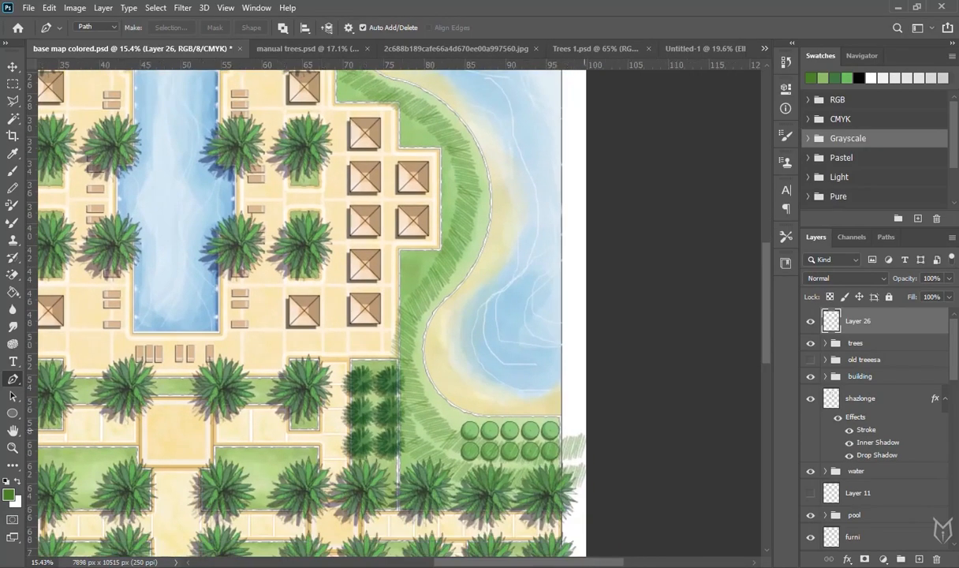
Limit the pencil-stroke texture to the curved lawn strip and set its layer opacity to 62%.
key(b)
scroll(585, 394, up, 3)
scroll(497, 315, down, 3)
scroll(442, 276, up, 5)
key(v)
click(402, 315)
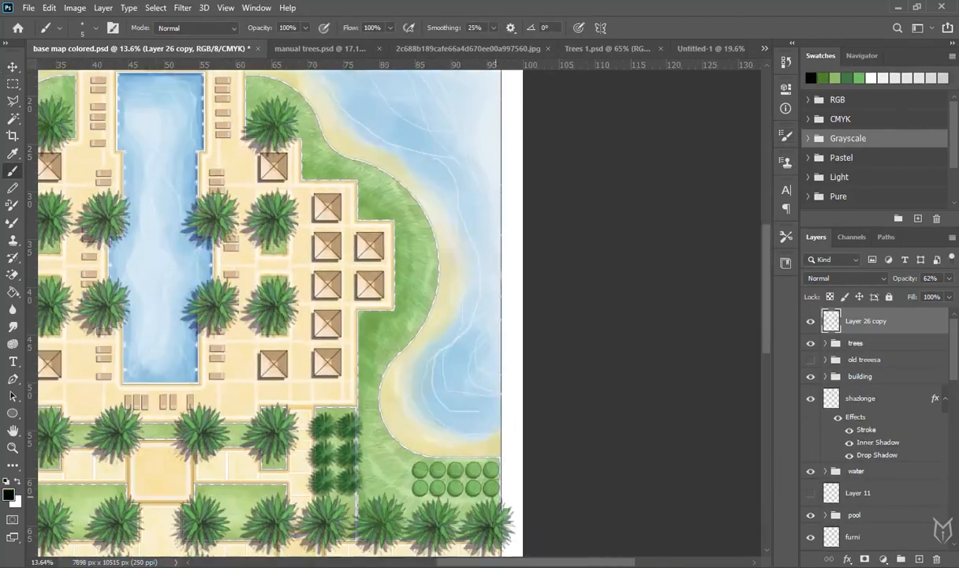
Stroke a thin black contour line along the curved lawn path on a new layer with a 4 px brush.
drag(423, 218, 412, 460)
scroll(336, 261, up, 4)
key(e)
scroll(308, 295, down, 3)
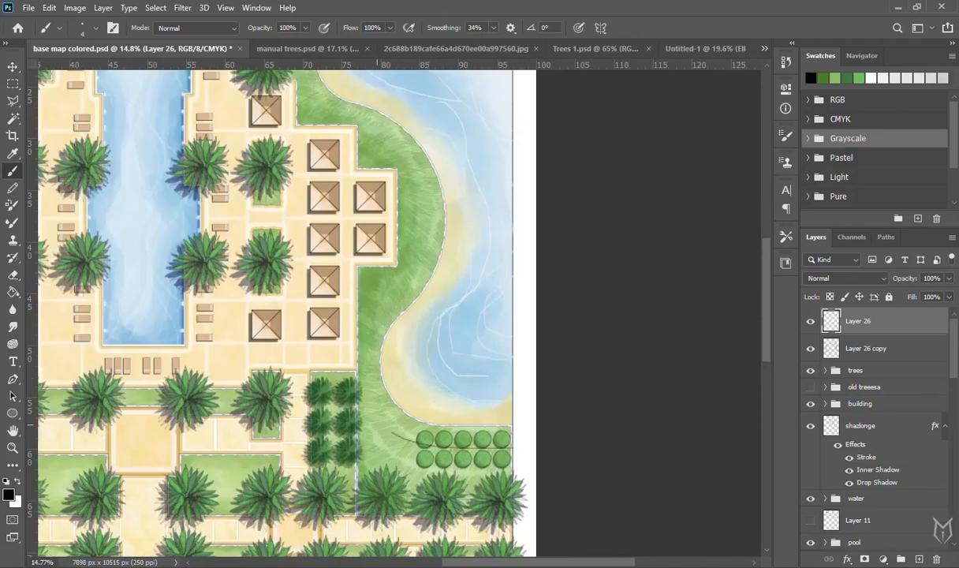
scroll(346, 300, down, 2)
mouse_move(376, 425)
mouse_down()
mouse_move(364, 347)
mouse_move(316, 355)
mouse_up()
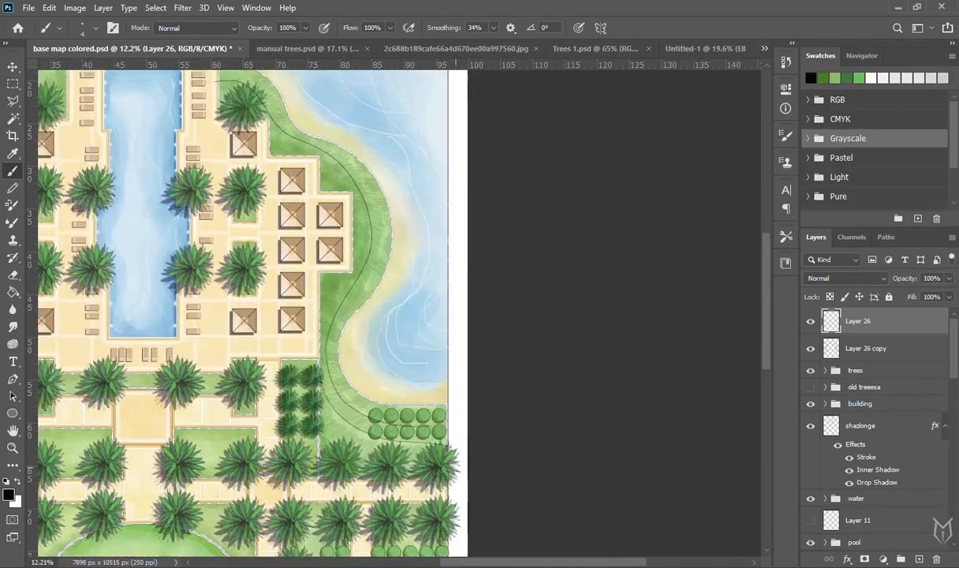
Complete the lawn contour lines and mirror the textured lawn onto the opposite side in a layer named contoure.
drag(339, 237, 330, 387)
scroll(347, 315, down, 4)
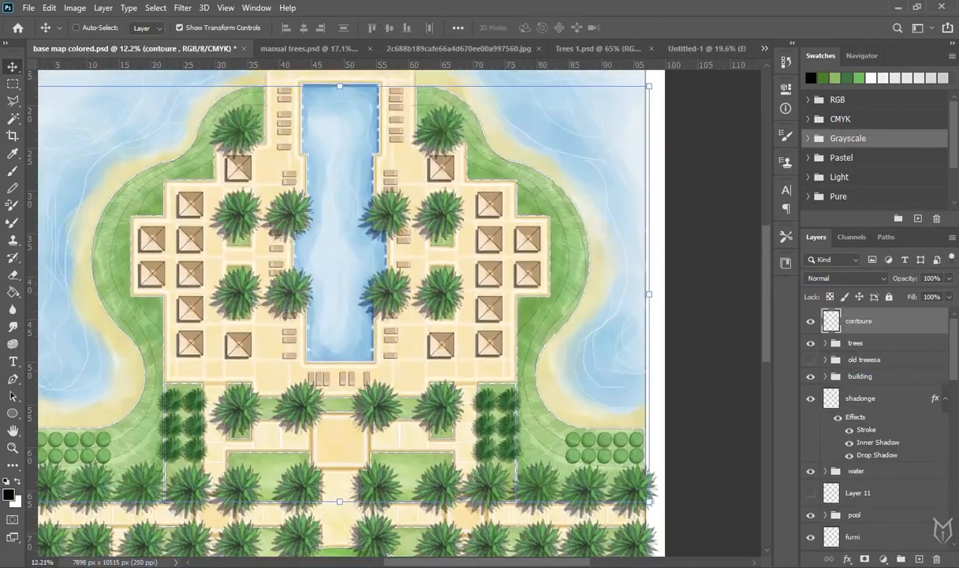
scroll(433, 315, down, 2)
Copy one round shrub from the end of the upper row beside the beach to a new layer.
scroll(272, 324, up, 9)
drag(273, 324, 266, 279)
ctrl+click(294, 298)
scroll(294, 298, up, 1)
scroll(294, 299, up, 8)
key(m)
drag(333, 235, 257, 328)
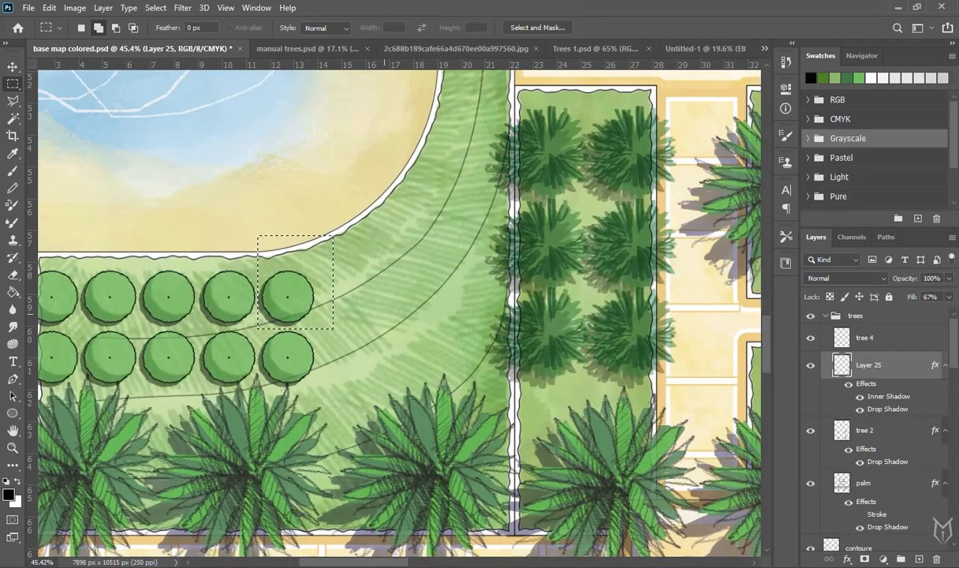
key(ctrl+j)
key(v)
Move the copied shrub onto the curved lawn strip beside the paving and scale it to 60.46%.
scroll(302, 301, down, 7)
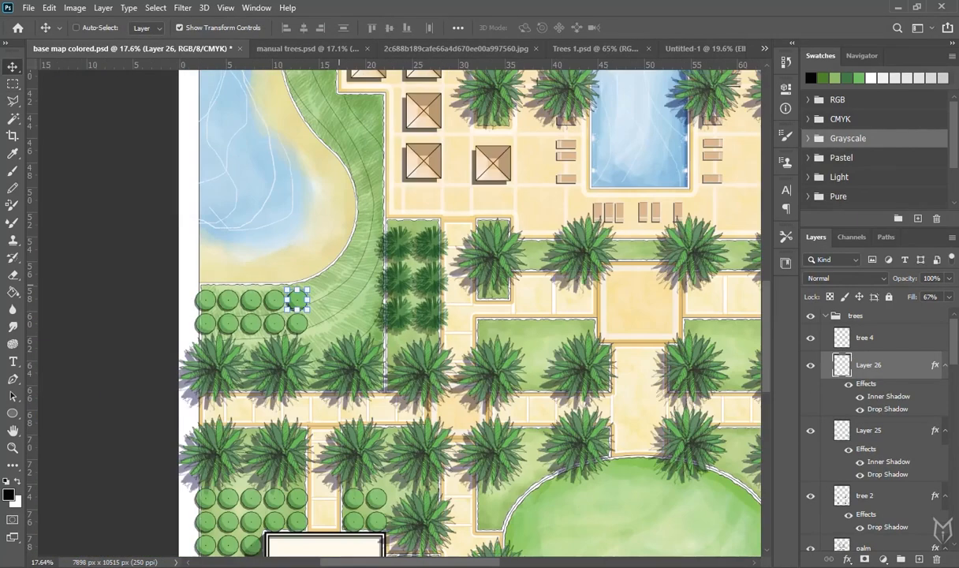
scroll(431, 159, up, 3)
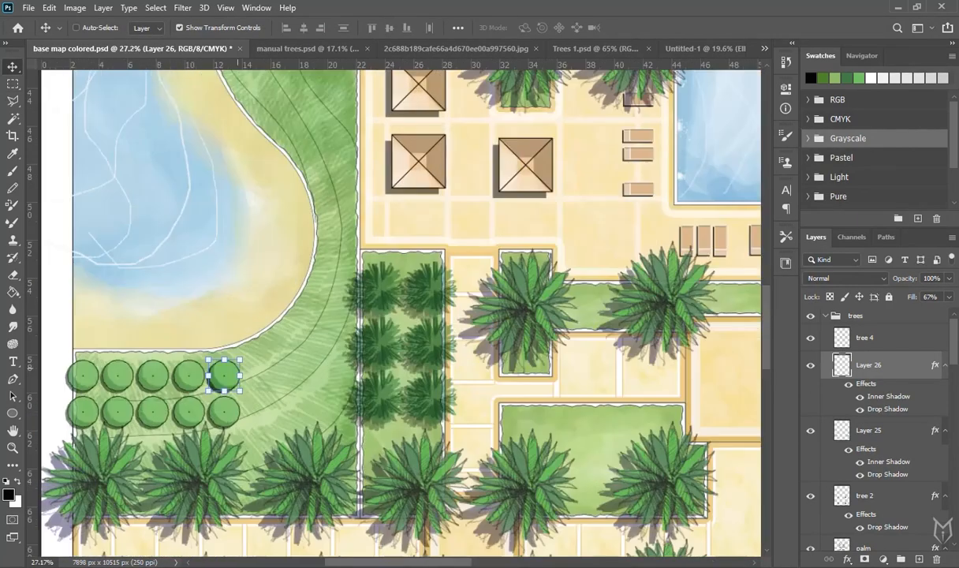
drag(231, 375, 345, 175)
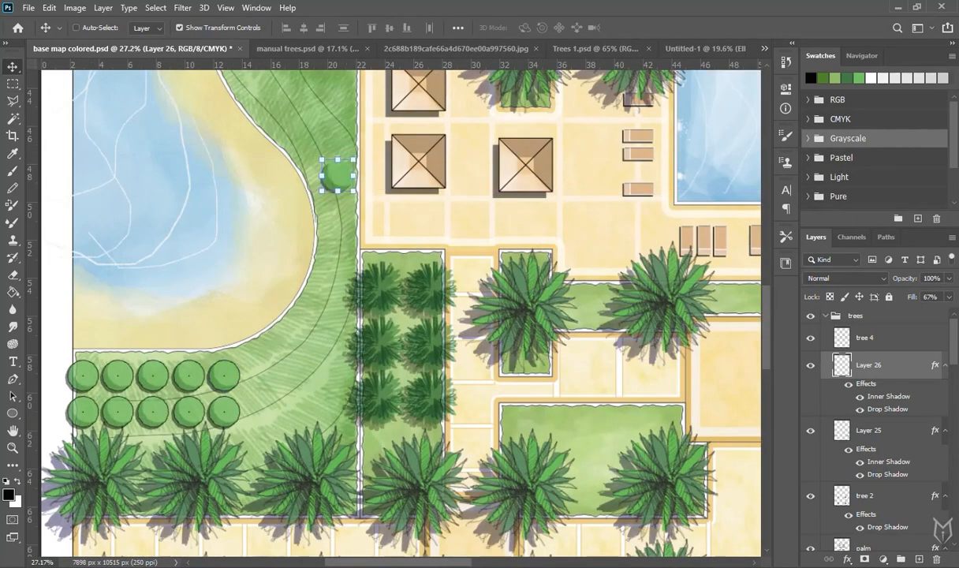
key(ctrl+t)
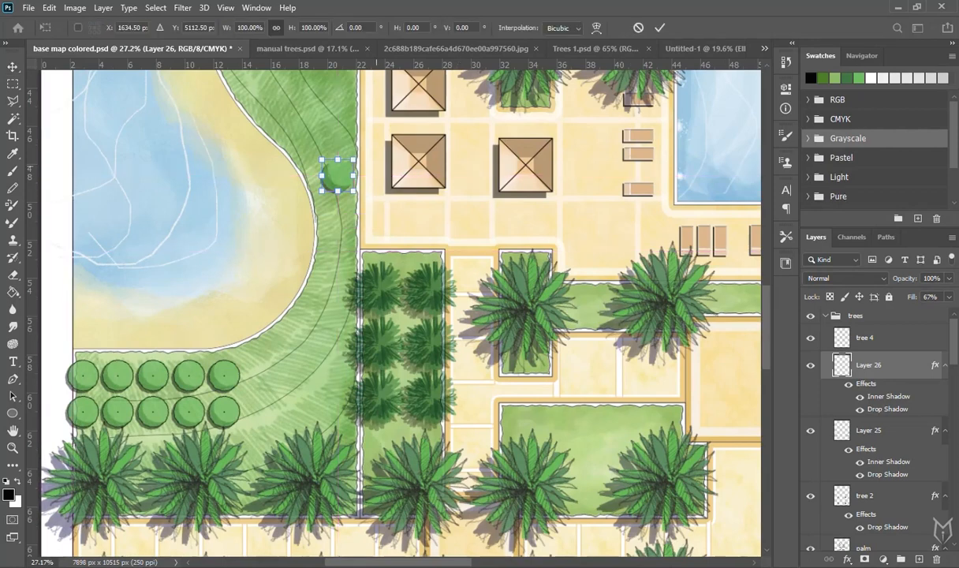
drag(354, 160, 348, 166)
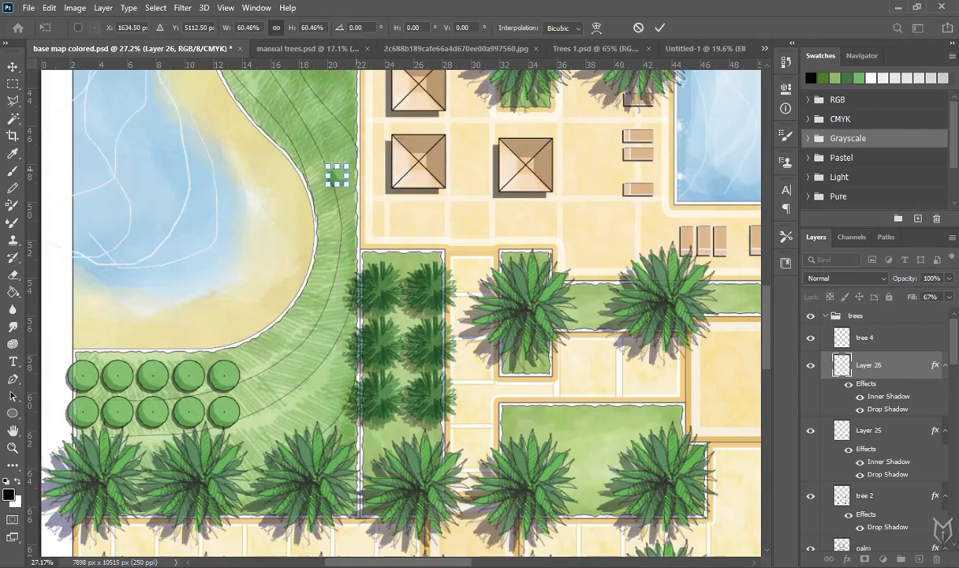
key(Return)
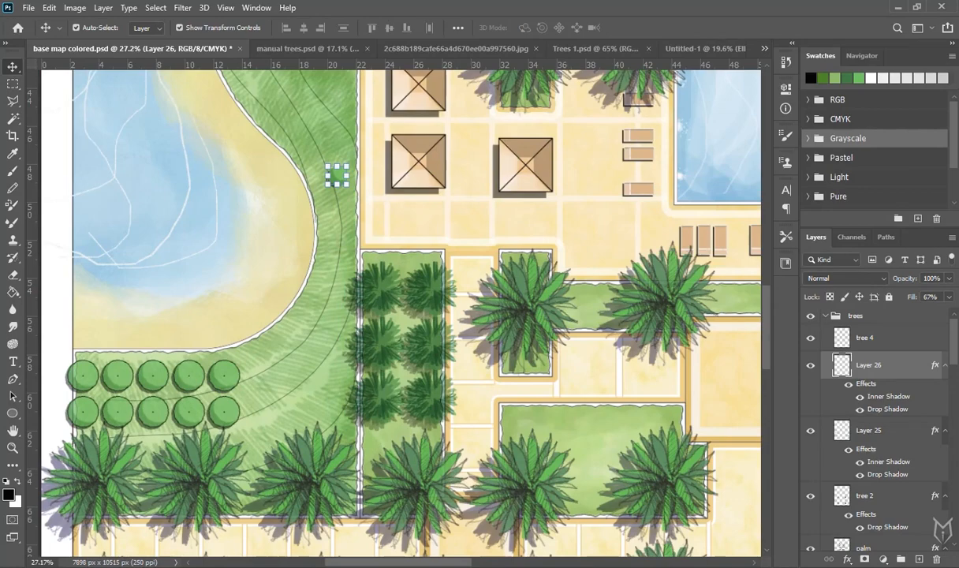
Duplicate the small shrub into rows of three along the paving corners beside the curved lawn.
scroll(322, 200, up, 2)
drag(349, 160, 363, 130)
drag(364, 130, 306, 339)
scroll(328, 237, down, 2)
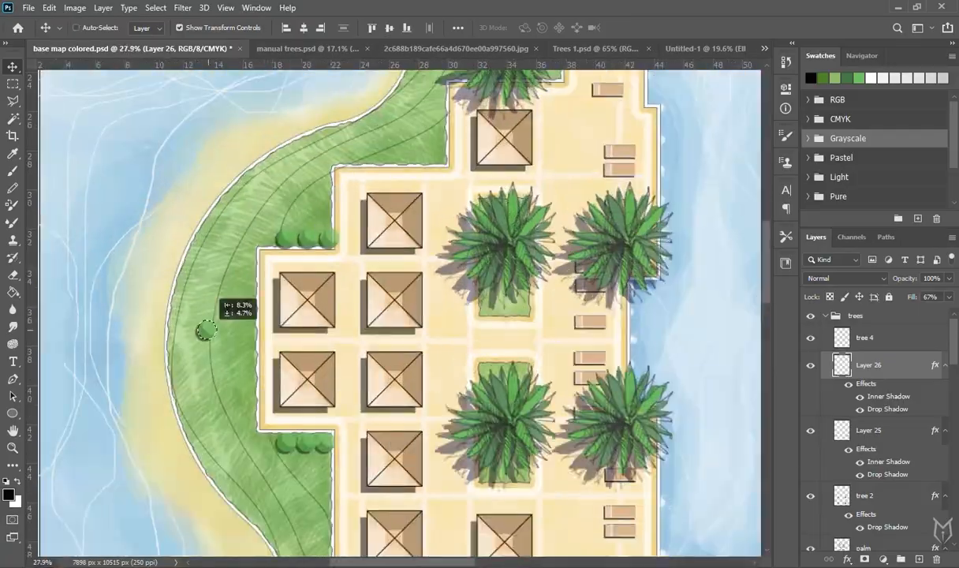
Scatter more small shrub copies in pairs along the lawn's contour lines, paving edge and beach edge.
scroll(158, 315, up, 3)
drag(163, 342, 160, 339)
key(Return)
scroll(213, 425, down, 2)
scroll(331, 371, up, 2)
drag(370, 415, 338, 415)
drag(338, 414, 306, 415)
drag(293, 368, 309, 273)
scroll(308, 315, down, 3)
drag(265, 379, 273, 449)
drag(321, 363, 325, 338)
scroll(325, 338, down, 2)
drag(341, 218, 340, 237)
scroll(316, 379, up, 3)
drag(294, 339, 180, 324)
scroll(236, 276, down, 4)
drag(215, 272, 306, 279)
Transform a shrub pair to follow the curved beach edge of the lawn.
key(m)
key(ctrl+t)
drag(426, 95, 278, 251)
key(Return)
scroll(277, 251, down, 5)
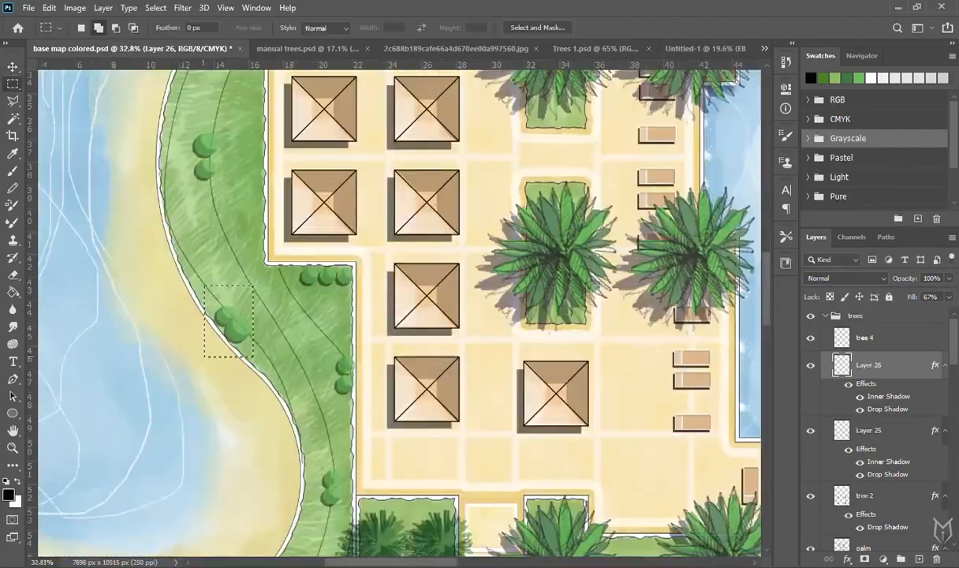
Rename the small shrub layer as shurbs and place a mirrored duplicate of it on the opposite lawn.
double_click(869, 365)
text(shurbs)
key(Return)
key(ctrl+j)
drag(227, 197, 504, 197)
scroll(529, 270, up, 2)
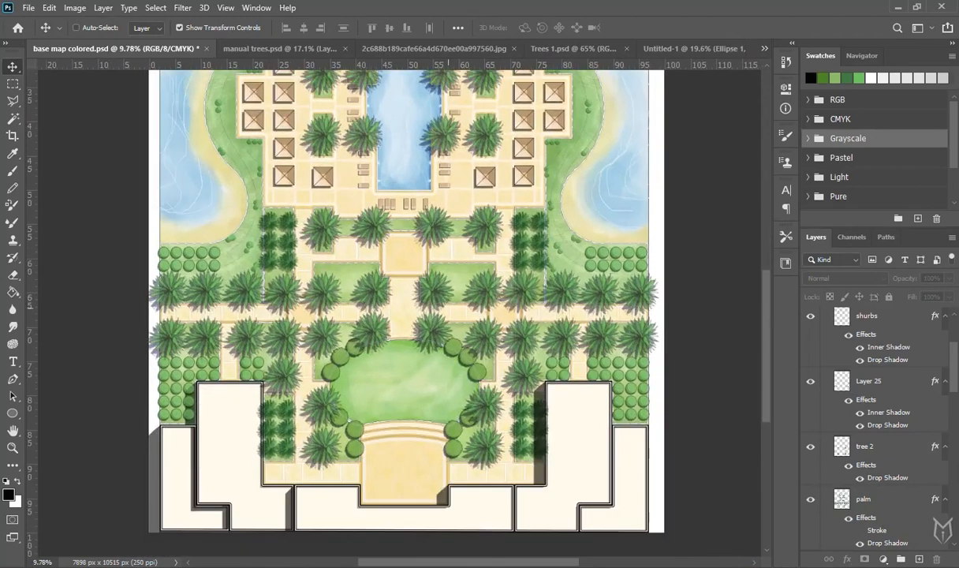
Bring the building group to the top of the layer order, above the trees group.
scroll(407, 427, up, 3)
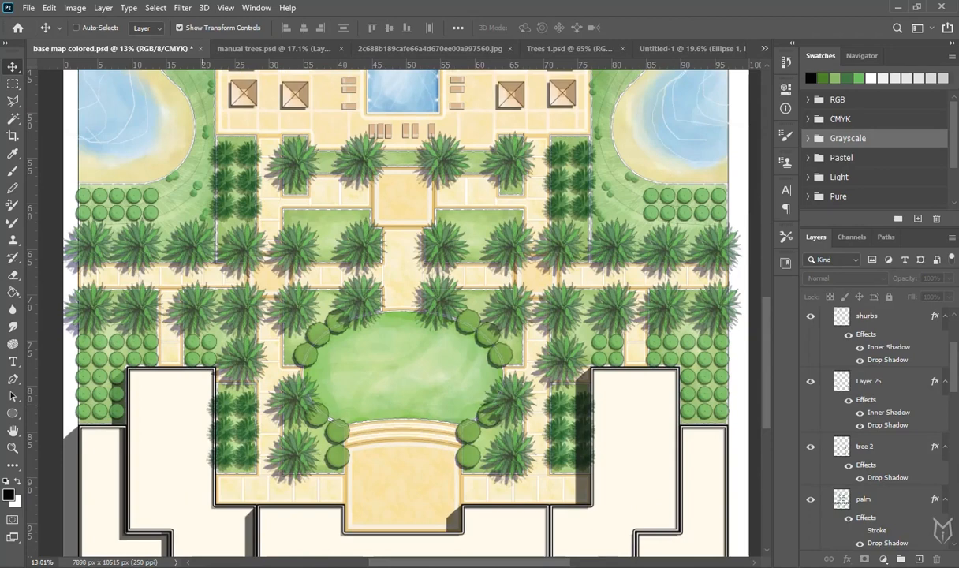
ctrl+click(202, 387)
scroll(873, 442, up, 2)
click(826, 491)
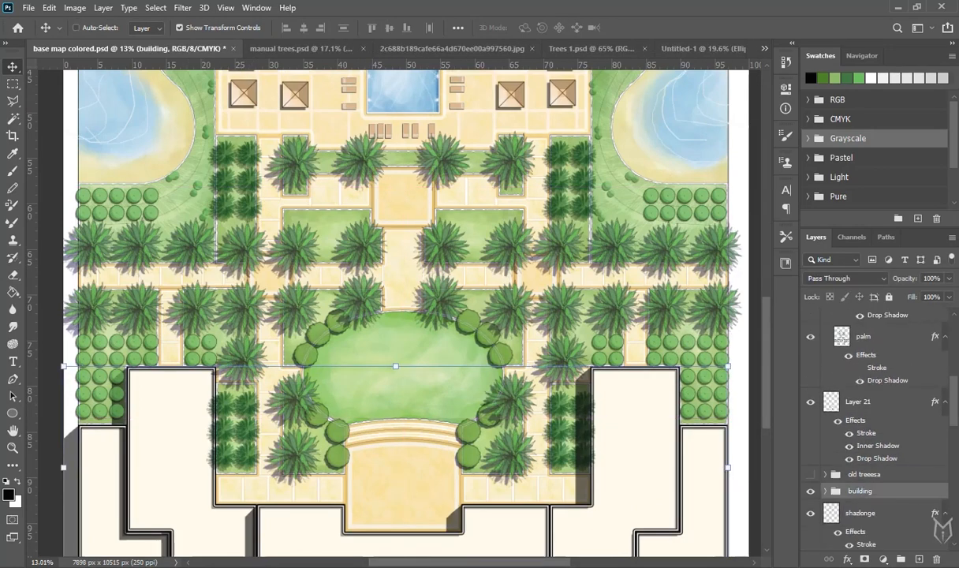
key(ctrl+shift+bracketright)
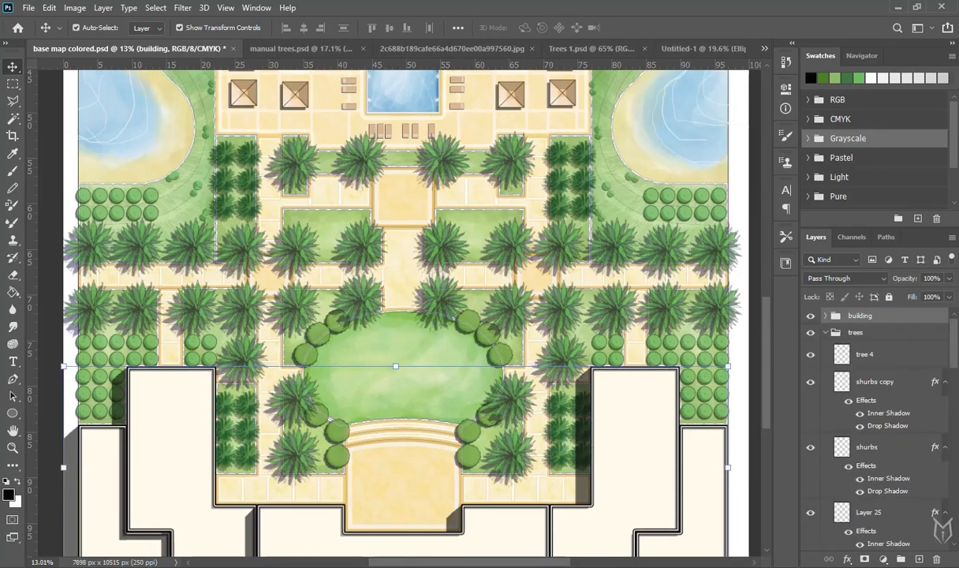
scroll(432, 342, down, 2)
drag(424, 233, 395, 288)
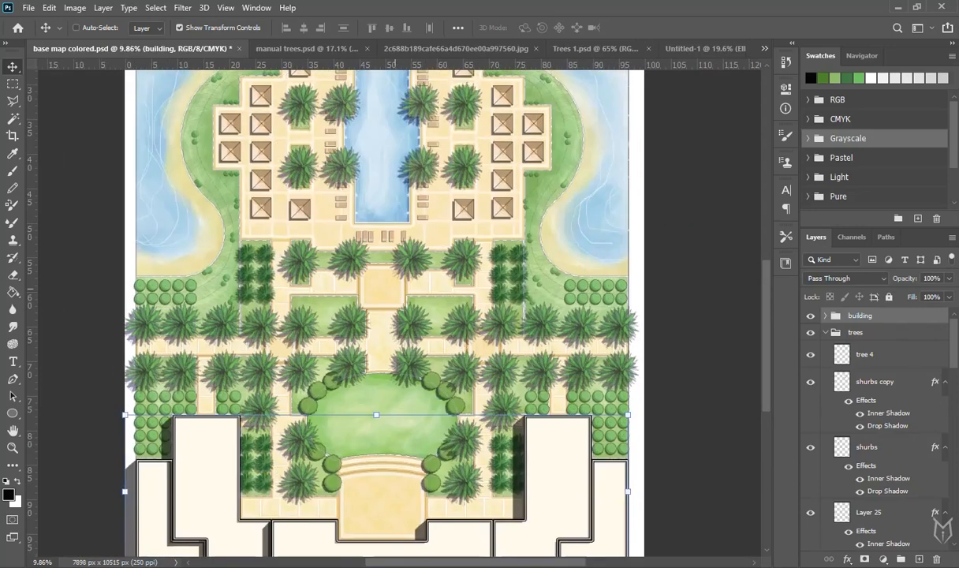
Open library 2d elevation 2.psd from the Library folder to check its contents and return to the site plan.
scroll(439, 232, up, 3)
drag(441, 228, 435, 387)
key(ctrl+o)
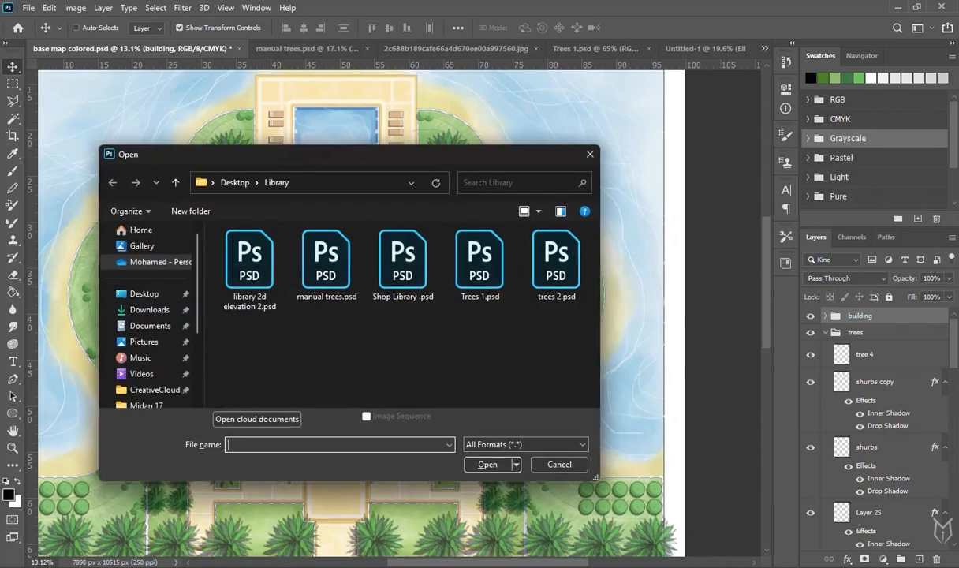
double_click(250, 268)
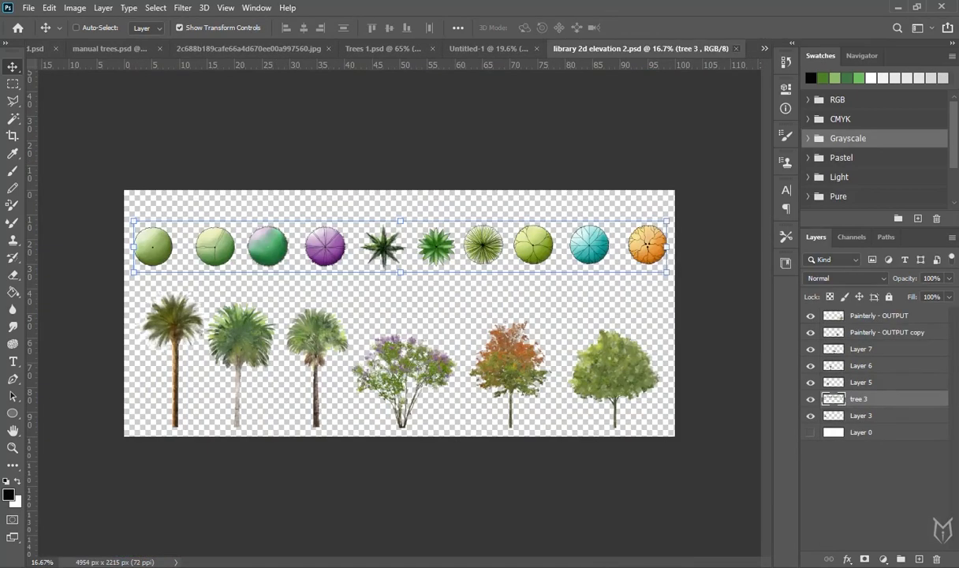
key(ctrl+Tab)
Open Shop Library .psd from the Library folder and locate its top-view people figures.
key(ctrl+o)
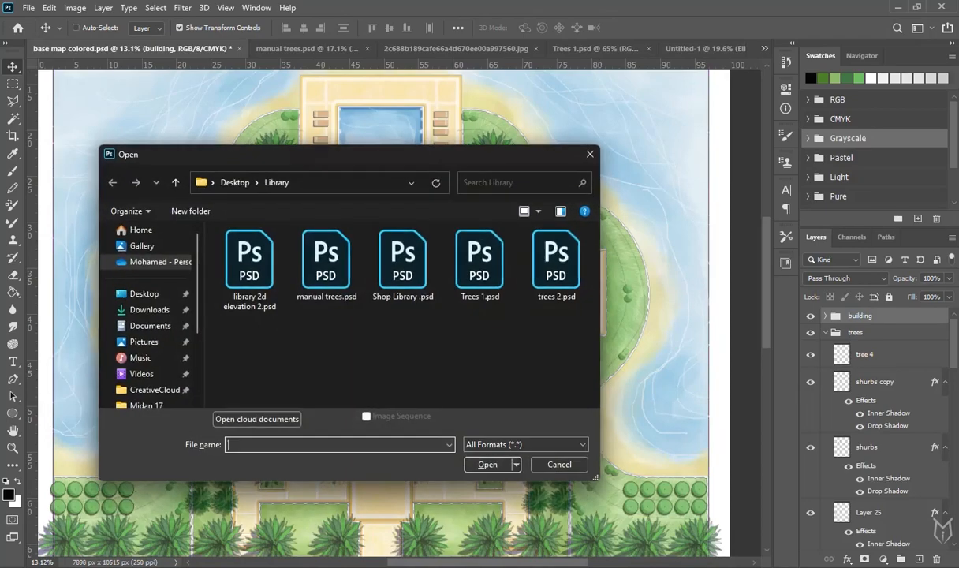
double_click(403, 264)
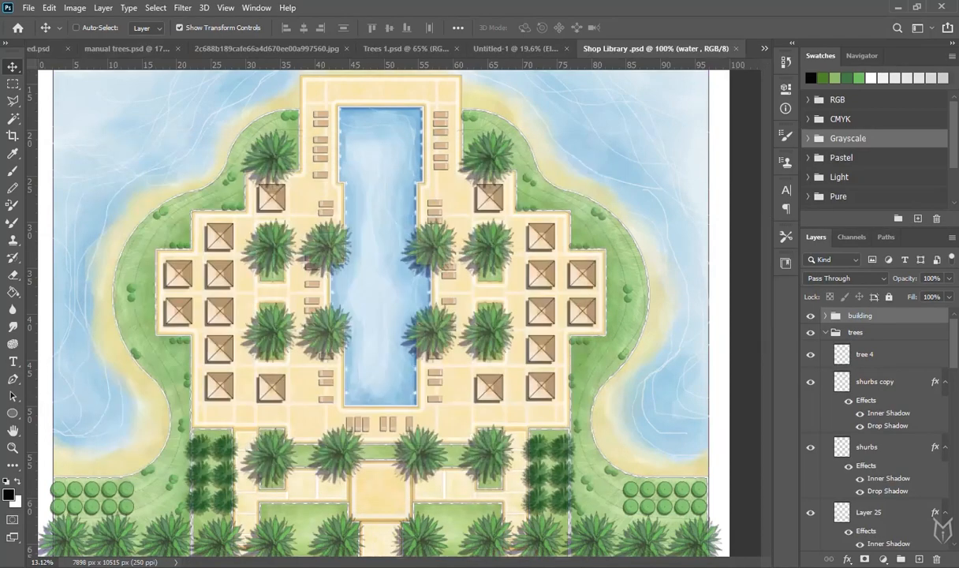
scroll(330, 321, up, 5)
drag(286, 311, 353, 183)
scroll(355, 183, down, 2)
scroll(355, 183, up, 2)
scroll(355, 183, down, 3)
scroll(292, 404, up, 6)
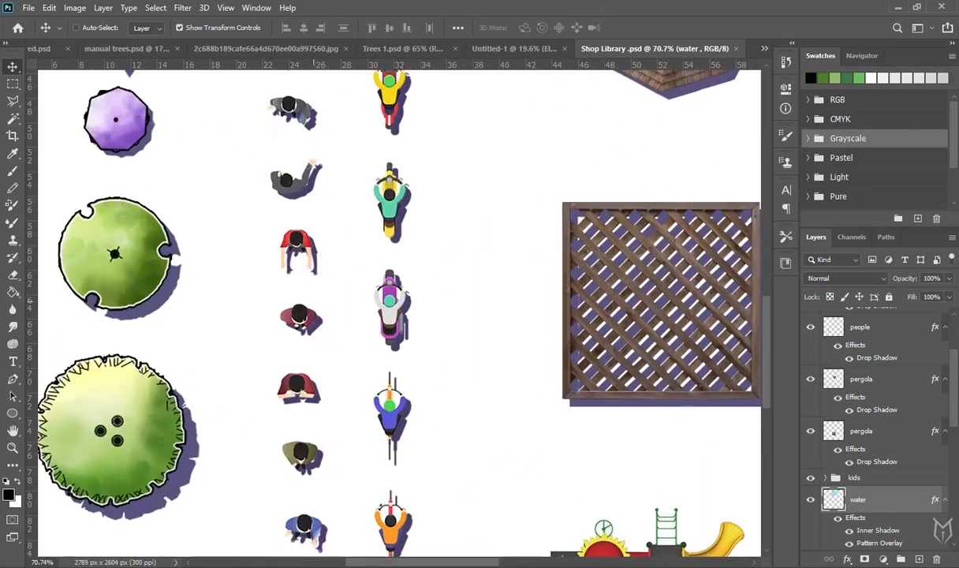
Copy the blue-shirted figure from the people layer into base map colored.psd, beside the loungers near the pool's lower end.
scroll(304, 211, down, 1)
drag(304, 210, 314, 137)
click(313, 421)
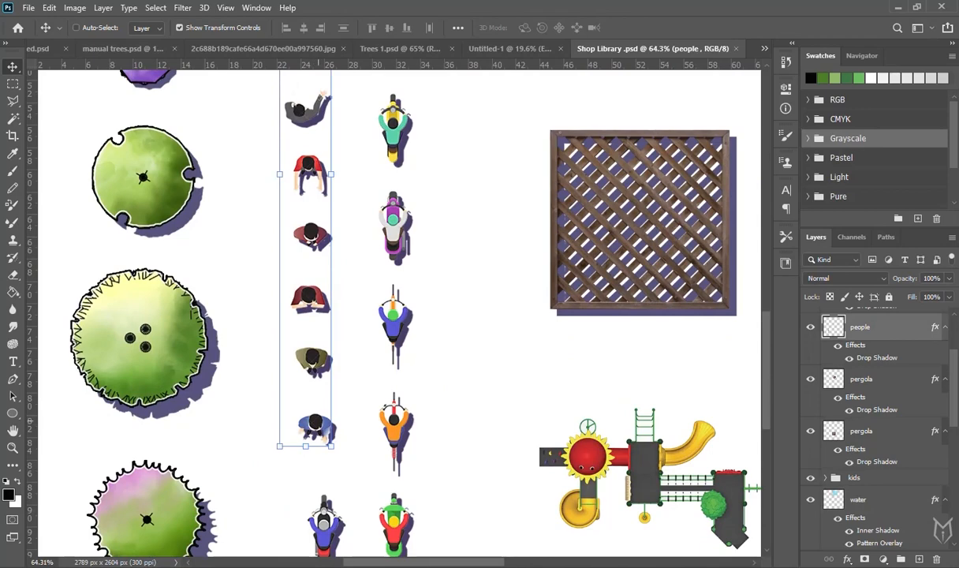
key(m)
drag(360, 396, 251, 472)
key(v)
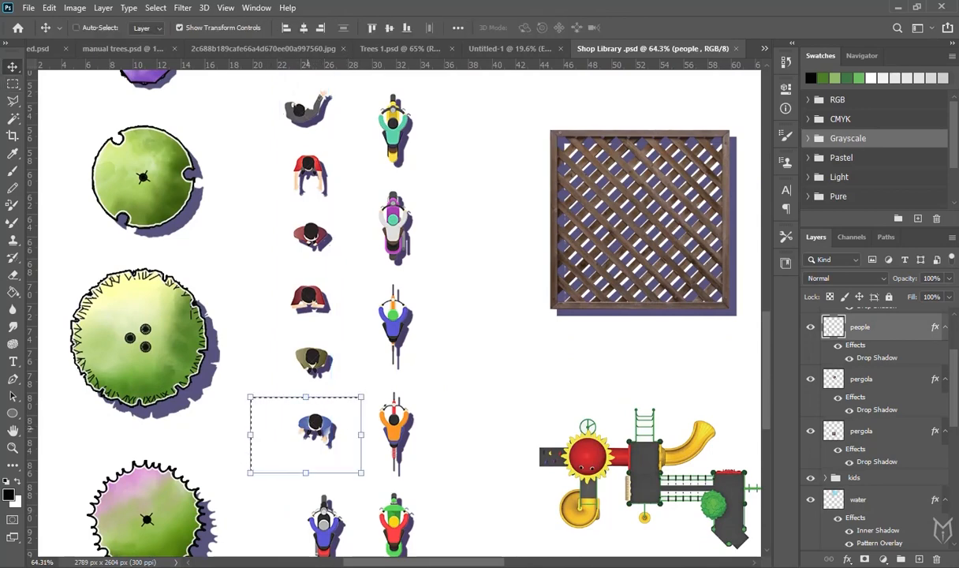
drag(309, 424, 86, 101)
key(ctrl+Tab)
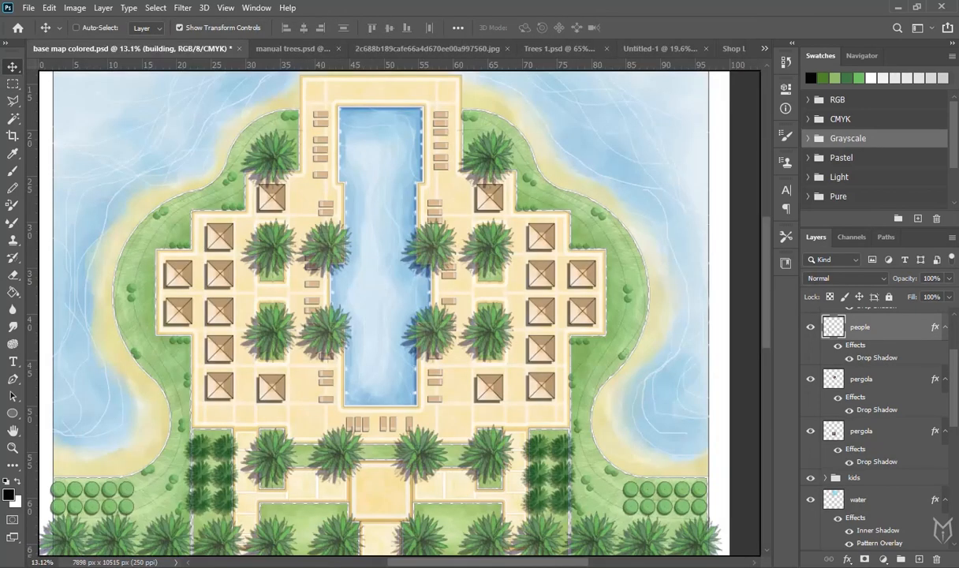
drag(133, 49, 330, 406)
scroll(330, 407, up, 8)
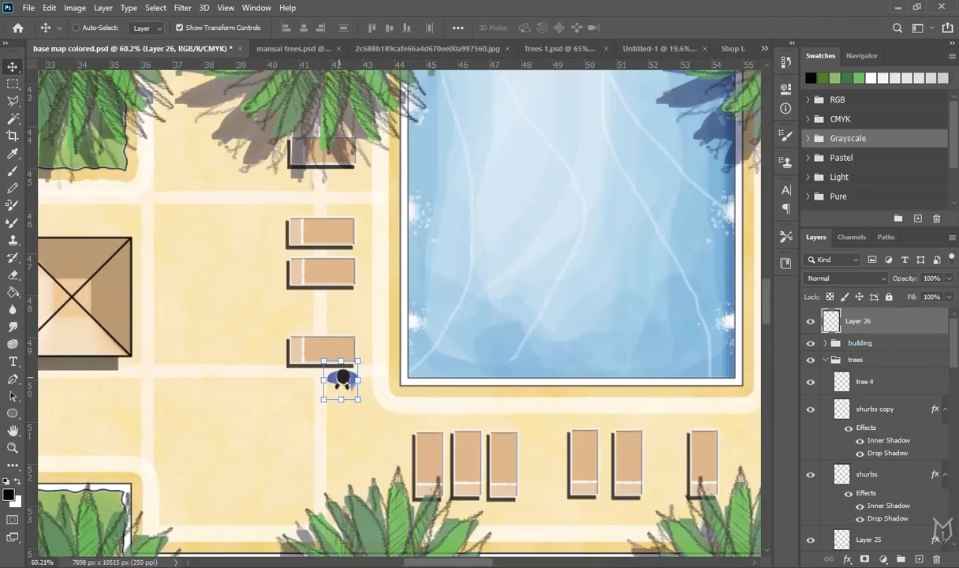
Move the blue-shirted figure onto the path beside the tree-filled planting bed, below the pool terrace.
scroll(352, 377, up, 2)
drag(403, 281, 259, 270)
scroll(312, 317, down, 3)
scroll(258, 269, down, 3)
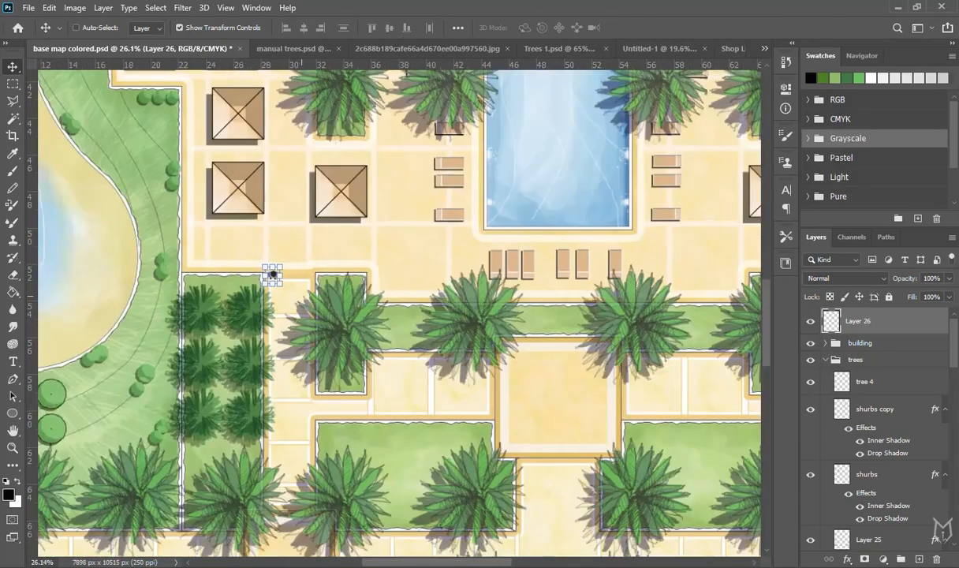
scroll(272, 273, down, 2)
scroll(272, 274, up, 6)
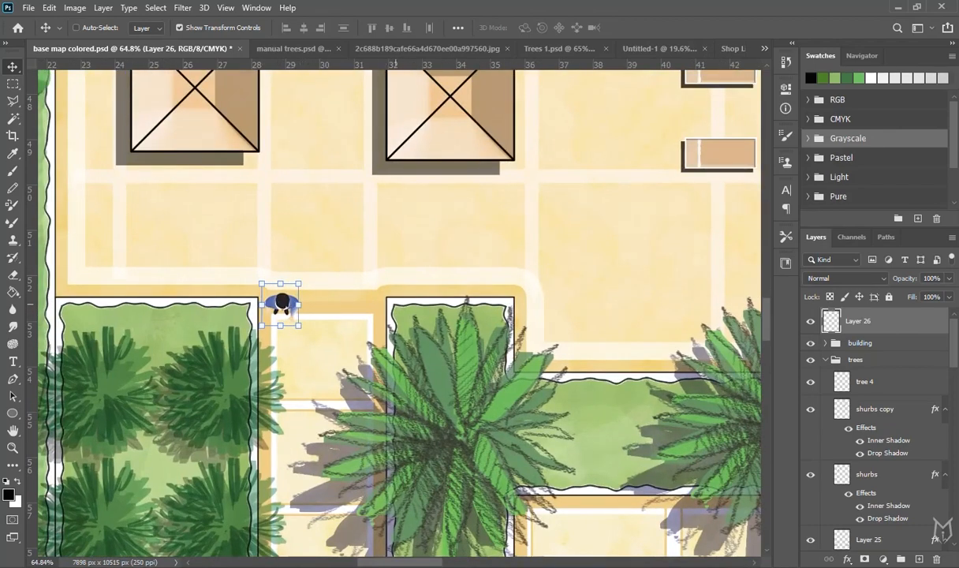
Place and rotate figures on the people layer, on the square terrace below the pool and the curved-step entrance plaza.
scroll(276, 302, down, 3)
scroll(276, 302, up, 2)
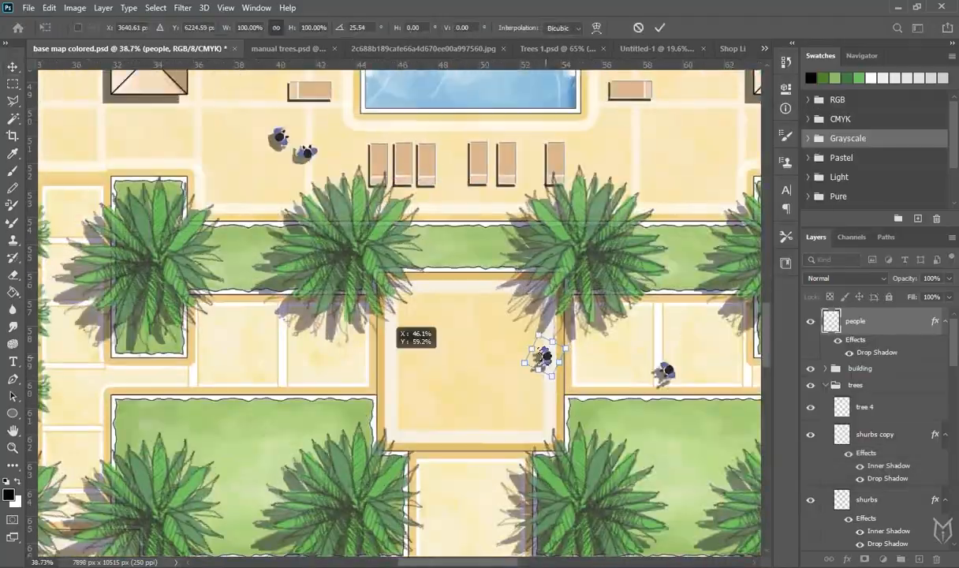
key(Return)
scroll(544, 357, down, 3)
scroll(296, 326, up, 4)
key(ctrl+t)
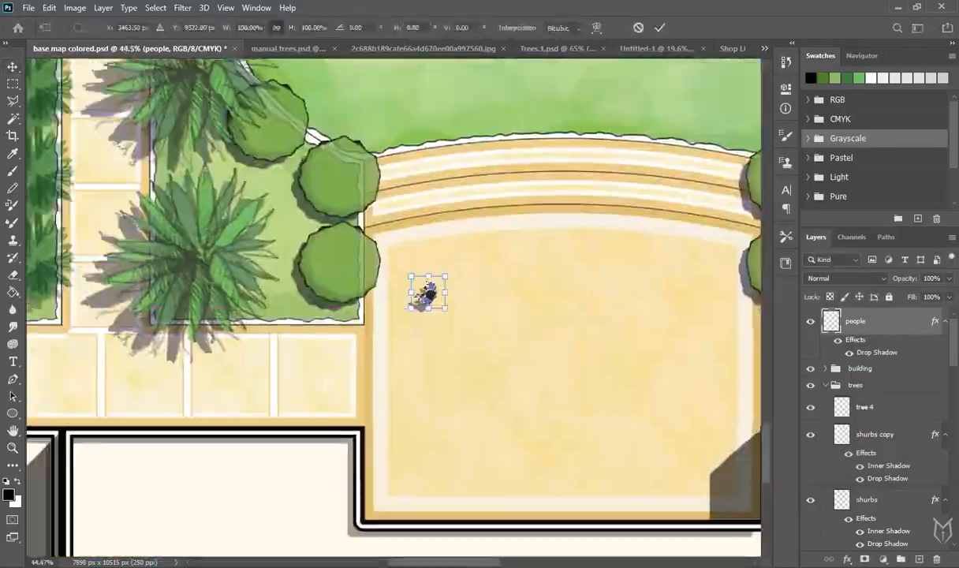
key(Return)
Distribute more figures from the people layer over the paved areas, transforming them to vary their orientation.
drag(245, 278, 341, 363)
drag(340, 363, 509, 240)
scroll(332, 364, down, 4)
scroll(394, 394, up, 4)
scroll(569, 272, down, 4)
key(ctrl+t)
scroll(449, 257, up, 2)
key(Return)
Copy a marquee selection of the people, paste it into another part of the site plan and transform the copy.
key(m)
key(ctrl+c)
key(ctrl+v)
drag(399, 333, 343, 497)
scroll(395, 315, down, 3)
scroll(395, 315, up, 2)
scroll(394, 316, down, 4)
scroll(395, 316, up, 5)
key(ctrl+t)
key(Return)
Reposition another figure along the walkways and adjust its orientation with Free Transform.
scroll(394, 316, down, 4)
drag(355, 382, 398, 373)
scroll(418, 370, up, 3)
key(ctrl+t)
key(Return)
Copy another top-view figure from Shop Library .psd and paste it into base map colored.psd.
click(732, 48)
key(ctrl+d)
key(ctrl+c)
click(38, 49)
key(ctrl+v)
scroll(394, 316, down, 3)
scroll(395, 315, down, 3)
scroll(394, 316, up, 4)
Rename Layer 27 to people and merge it with Layer 26 and the existing people layer.
double_click(858, 321)
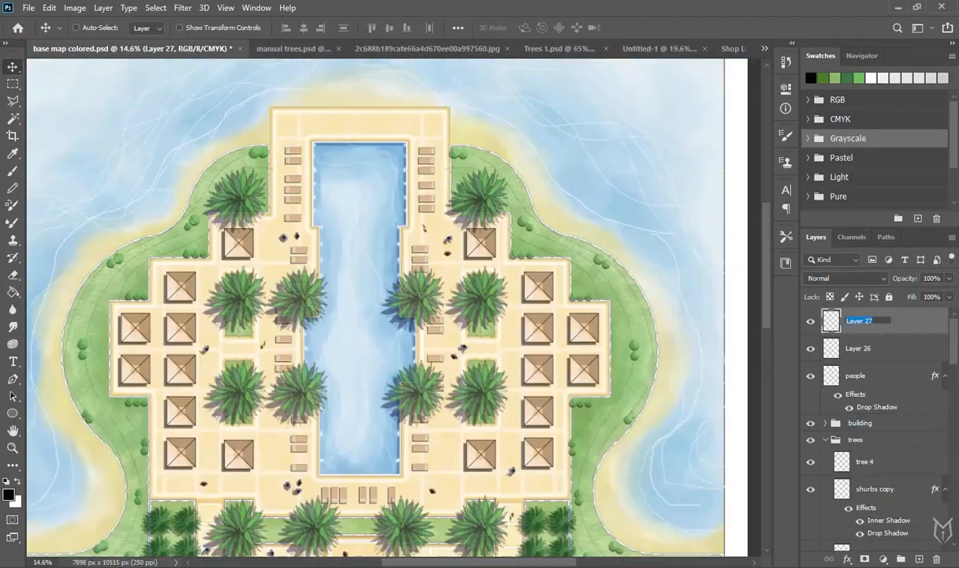
text(people)
key(Return)
shift+click(858, 376)
key(ctrl+e)
Apply the Drop Shadow layer style to the merged people layer.
right_click(871, 321)
click(731, 318)
scroll(468, 315, down, 3)
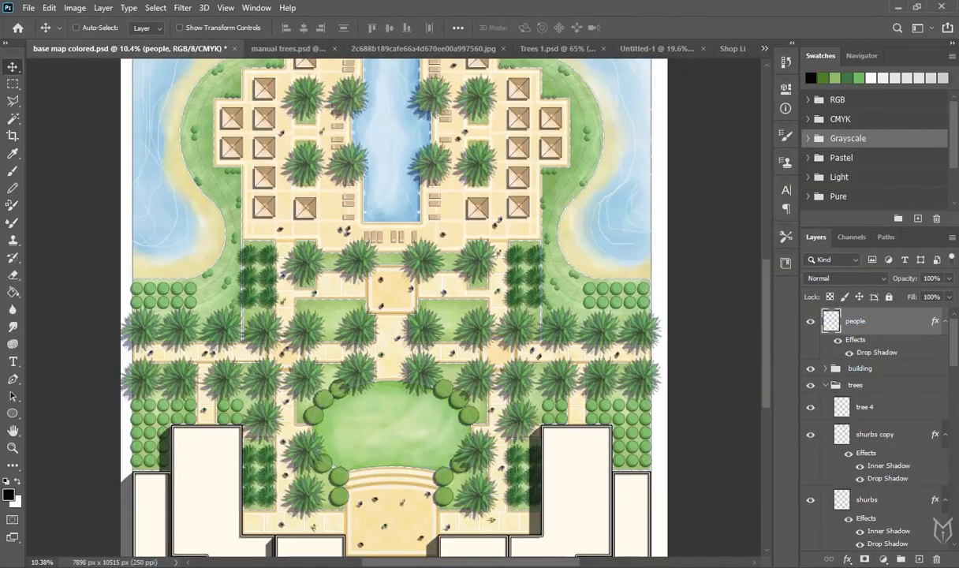
Examine how the people are spread over the pool terrace, walkways and entrance plaza of the site plan.
scroll(401, 315, down, 2)
scroll(401, 316, up, 1)
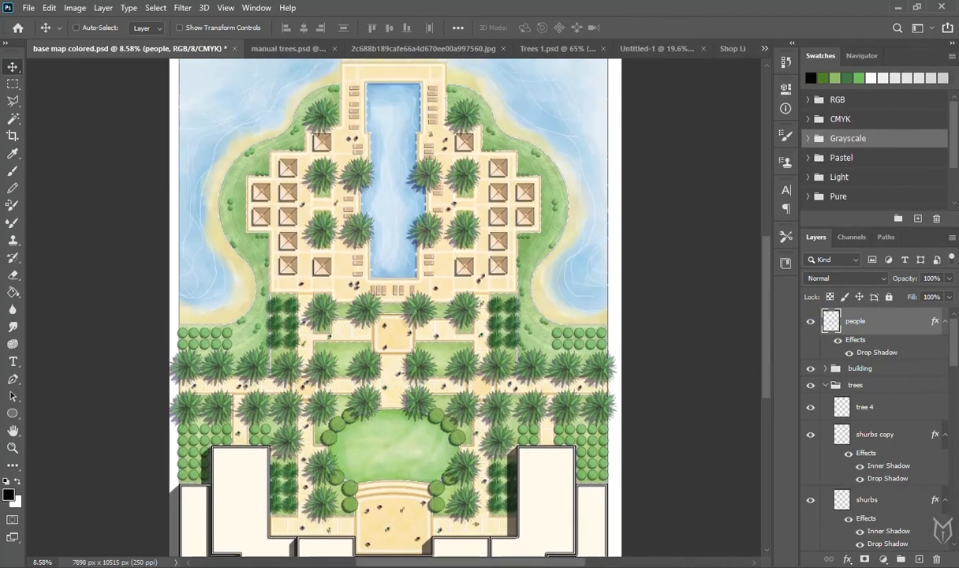
drag(436, 348, 439, 333)
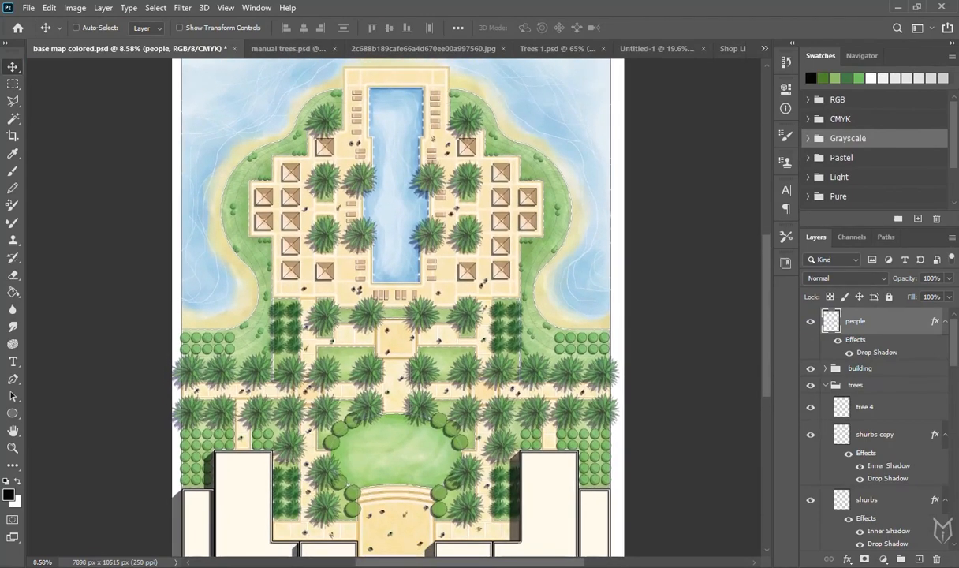
scroll(405, 115, up, 5)
drag(405, 115, 414, 154)
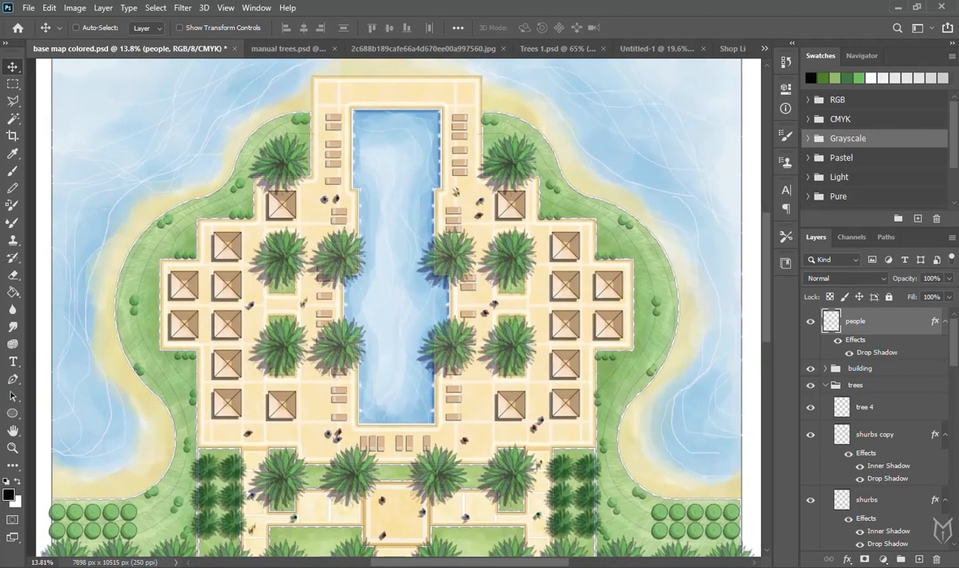
drag(402, 347, 381, 33)
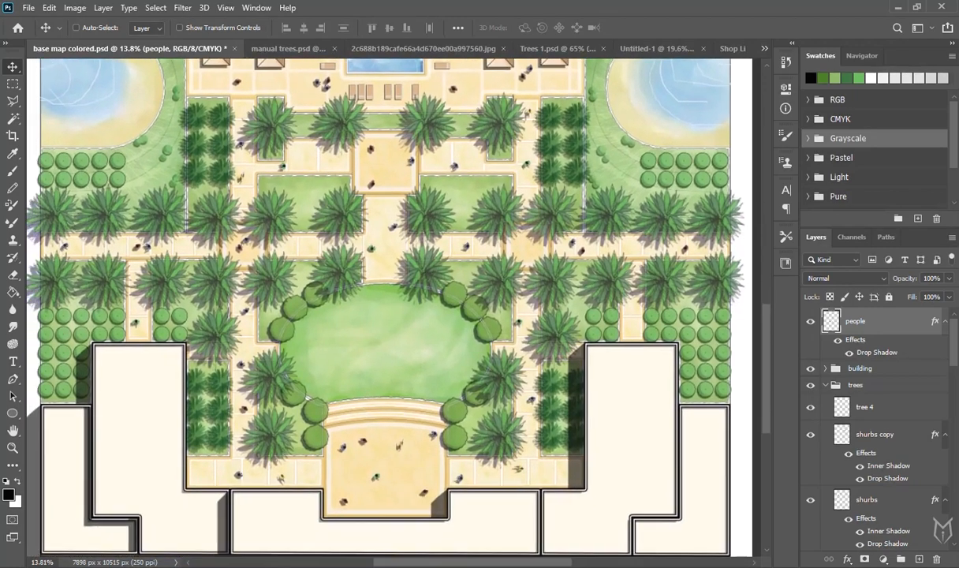
scroll(473, 379, up, 1)
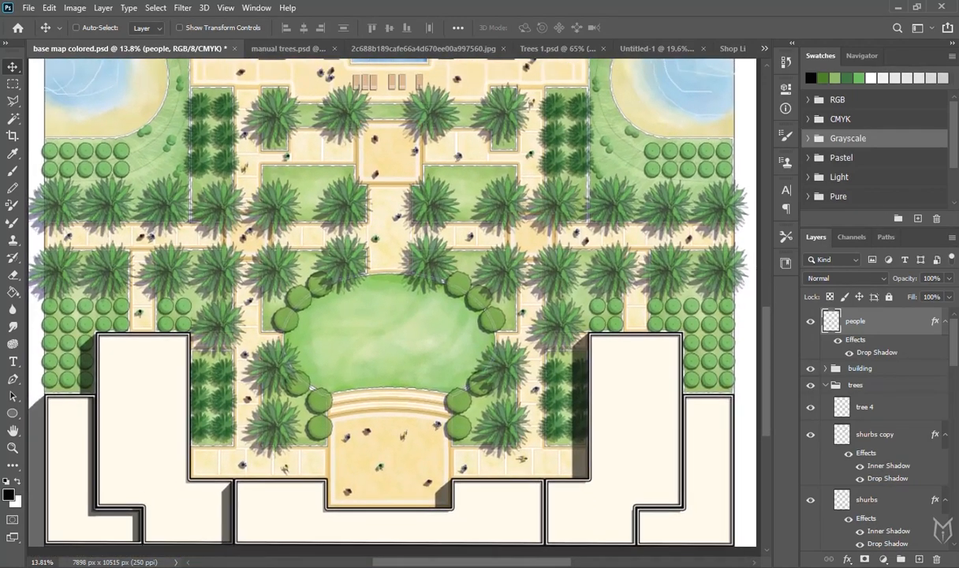
scroll(473, 379, down, 2)
scroll(473, 378, up, 1)
scroll(402, 307, up, 1)
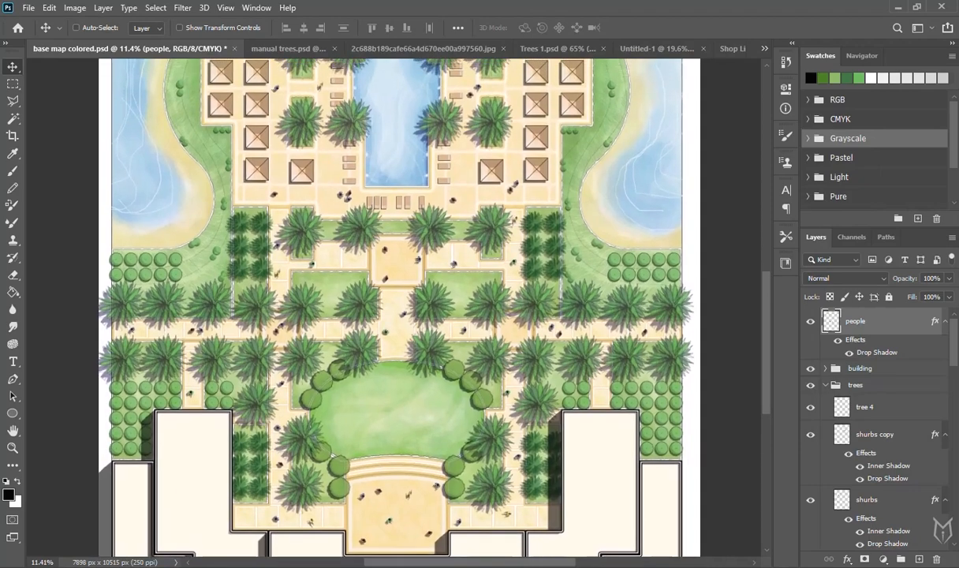